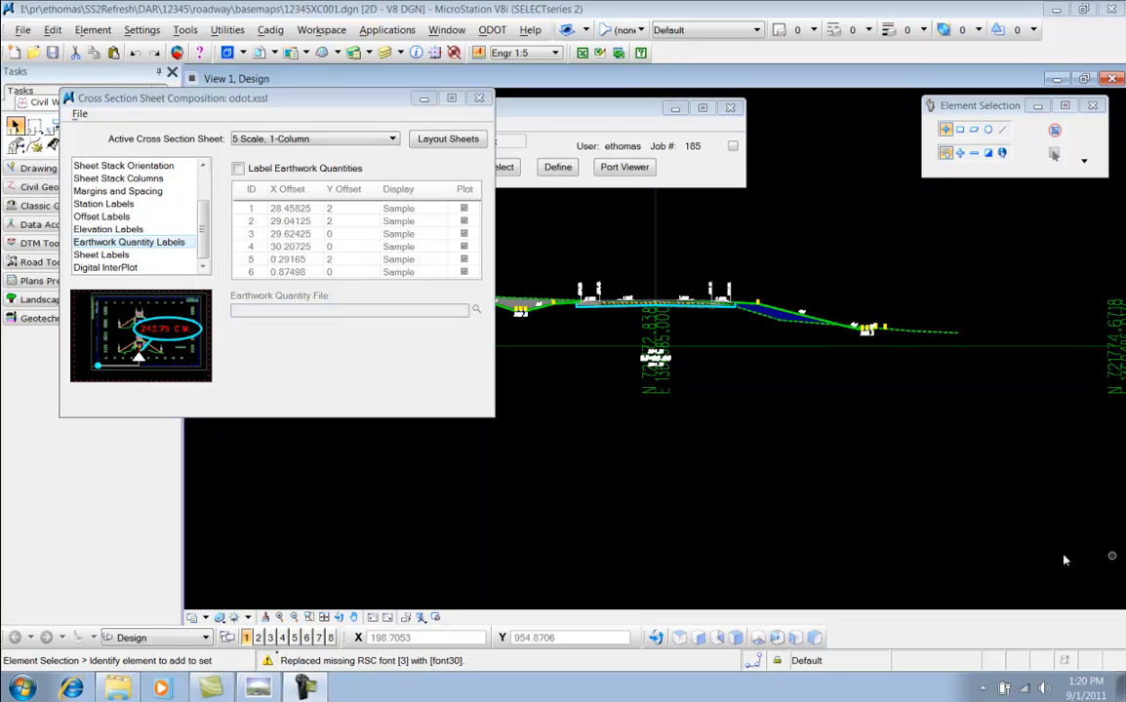
Open CLPS185_Earthwork.txt from the geopak folder in the text editor, declining file associations, and highlight the first station row
{"action": "left_click", "coordinate": [127, 686]}
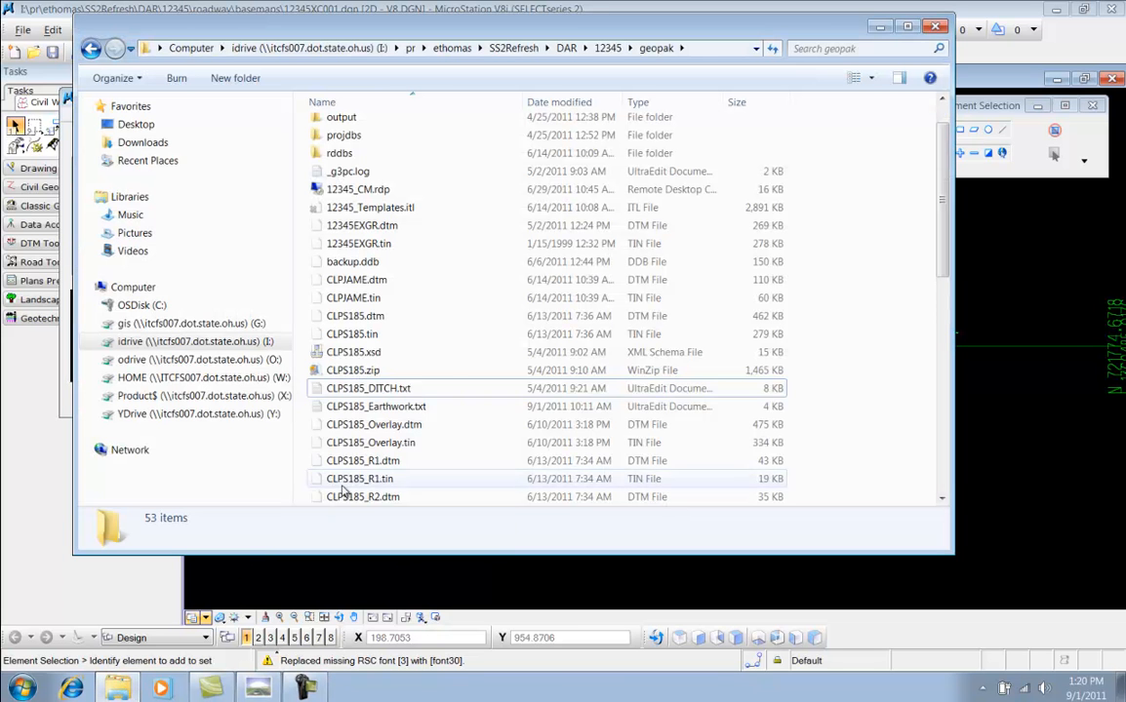
{"action": "left_click", "coordinate": [419, 408]}
{"action": "double_click", "coordinate": [530, 404]}
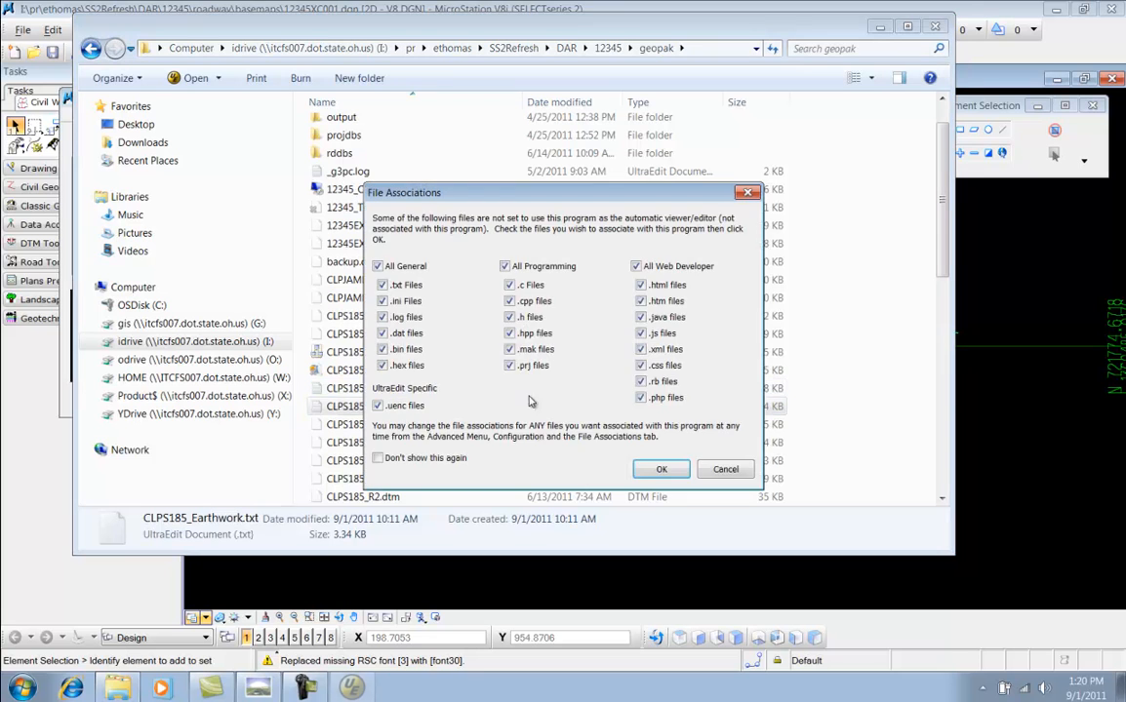
{"action": "left_click", "coordinate": [727, 470]}
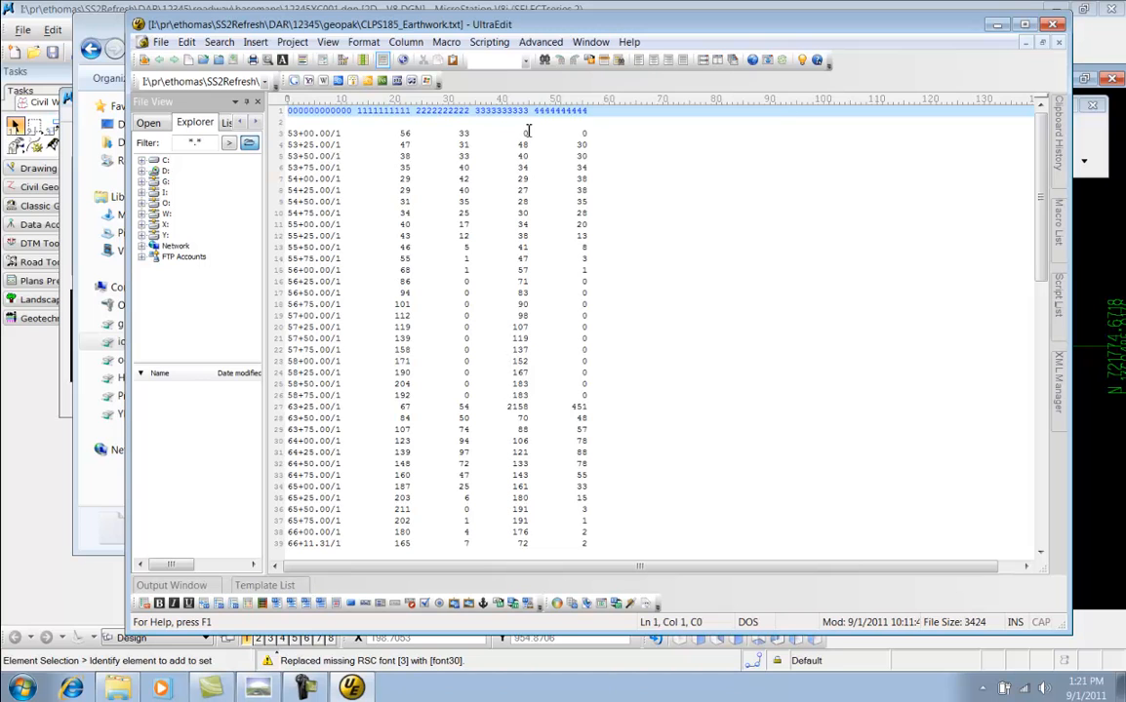
{"action": "left_click_drag", "start_coordinate": [288, 133], "coordinate": [602, 136]}
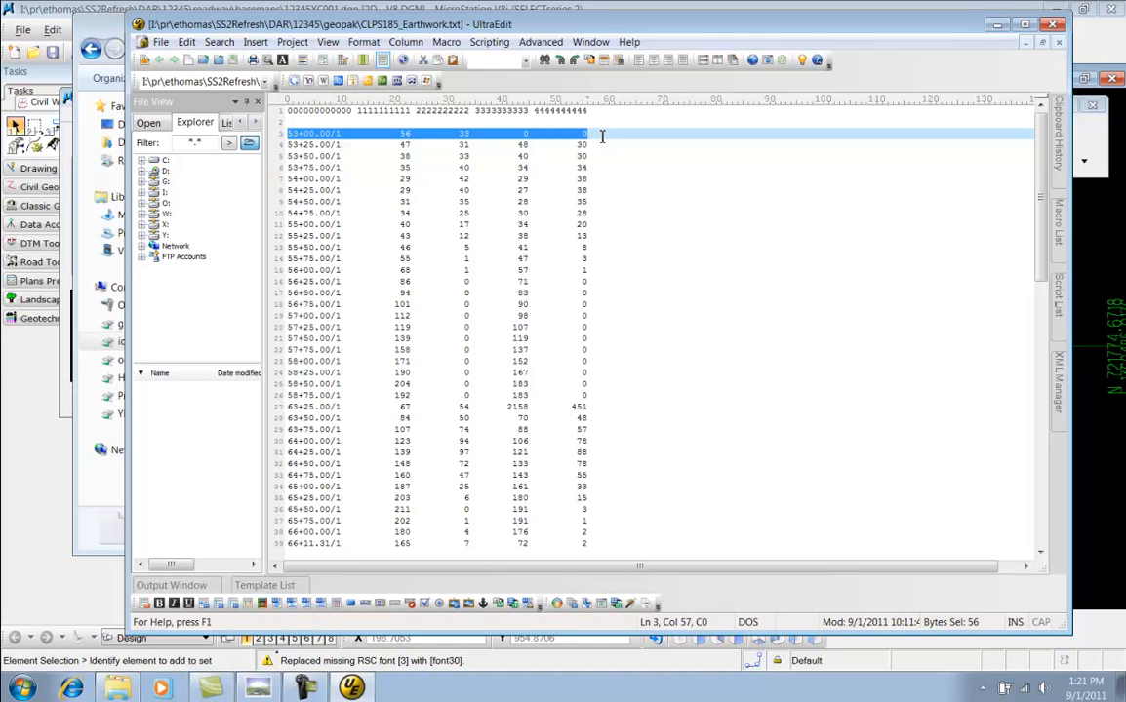
{"action": "left_click", "coordinate": [599, 136]}
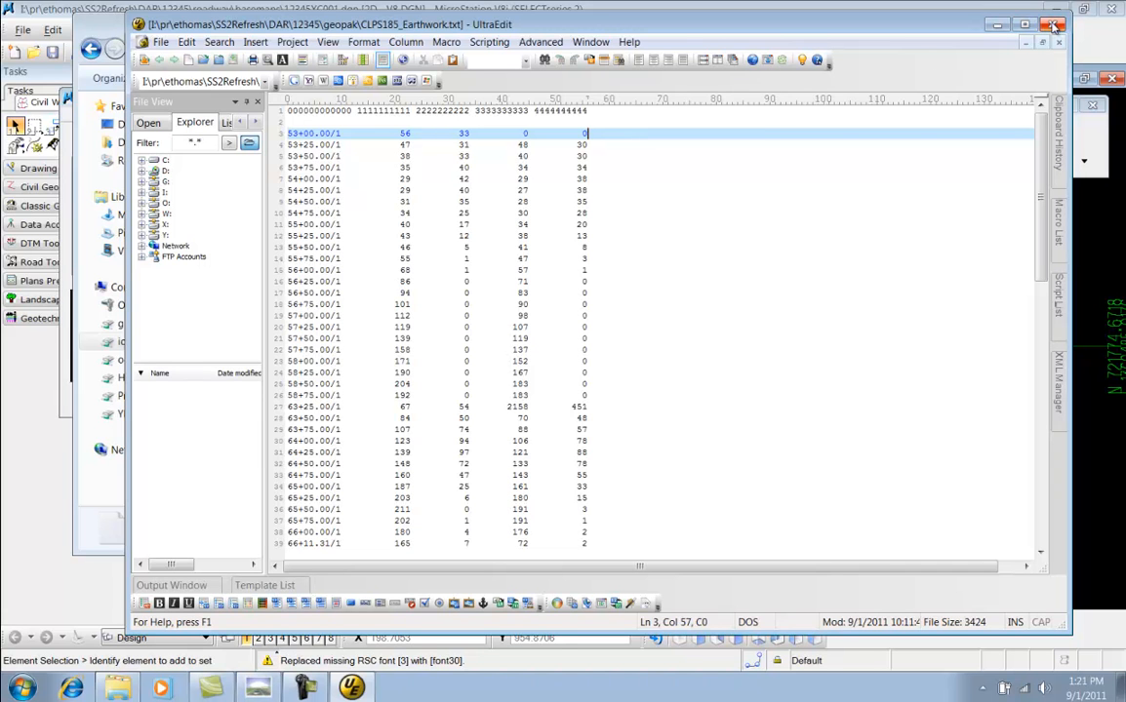
Minimize the text editor and file browser and reposition the Cross Section Sheet Composition dialog
{"action": "left_click", "coordinate": [1002, 29]}
{"action": "left_click", "coordinate": [877, 29]}
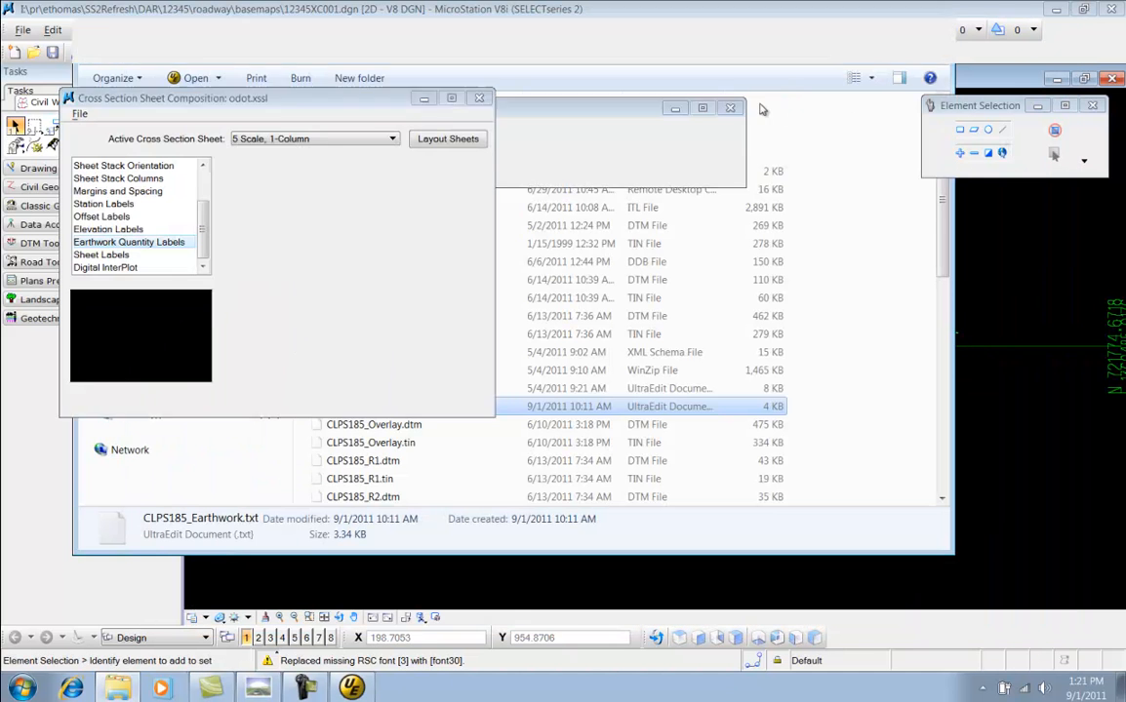
{"action": "left_click_drag", "start_coordinate": [346, 108], "coordinate": [373, 125]}
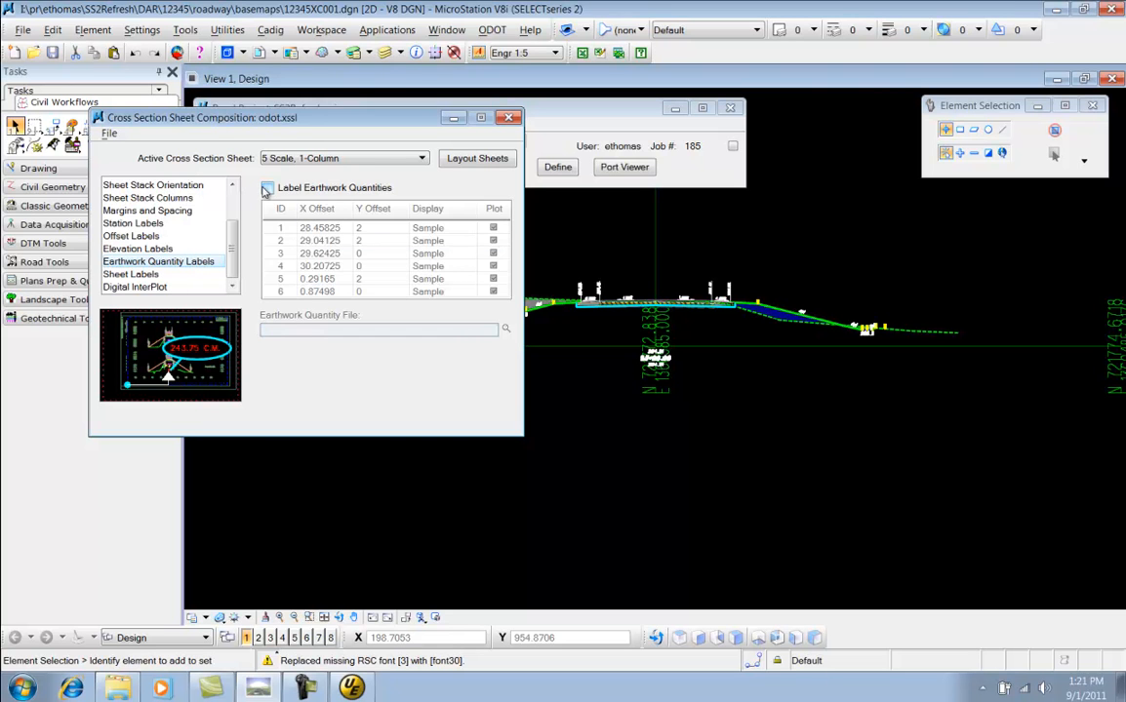
Enable Label Earthwork Quantities and set the Earthwork Quantity File to CLPS185_Earthwork.txt
{"action": "left_click", "coordinate": [267, 187]}
{"action": "left_click", "coordinate": [505, 328]}
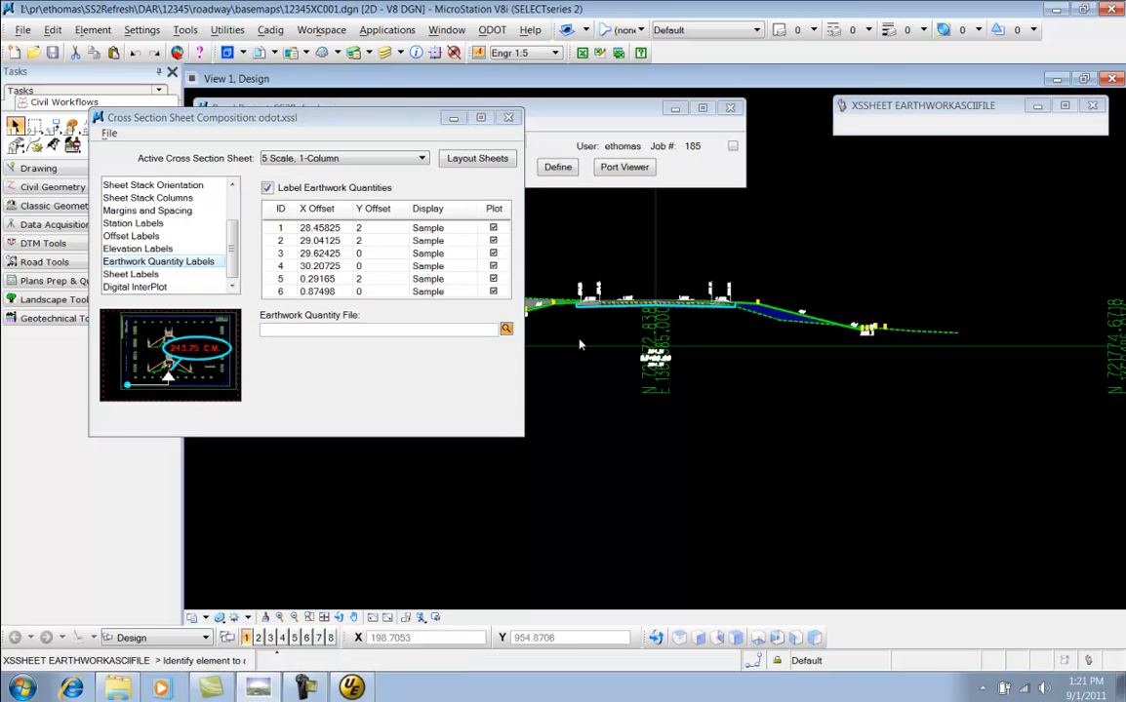
{"action": "left_click", "coordinate": [312, 274]}
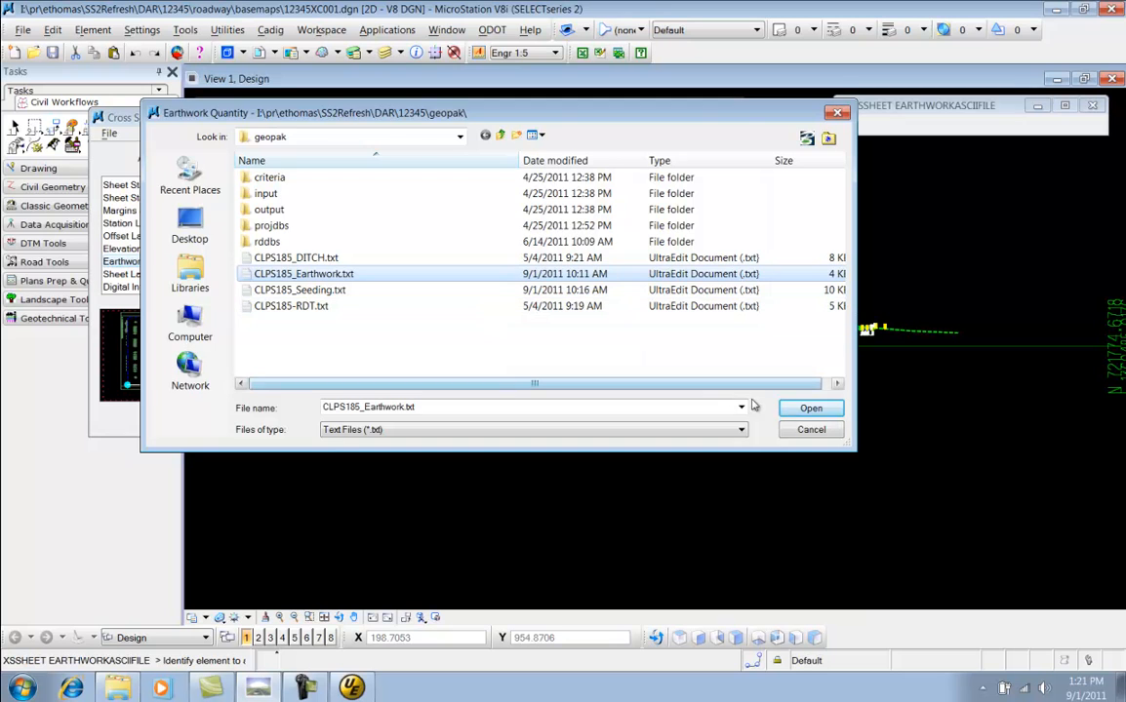
{"action": "left_click", "coordinate": [802, 408]}
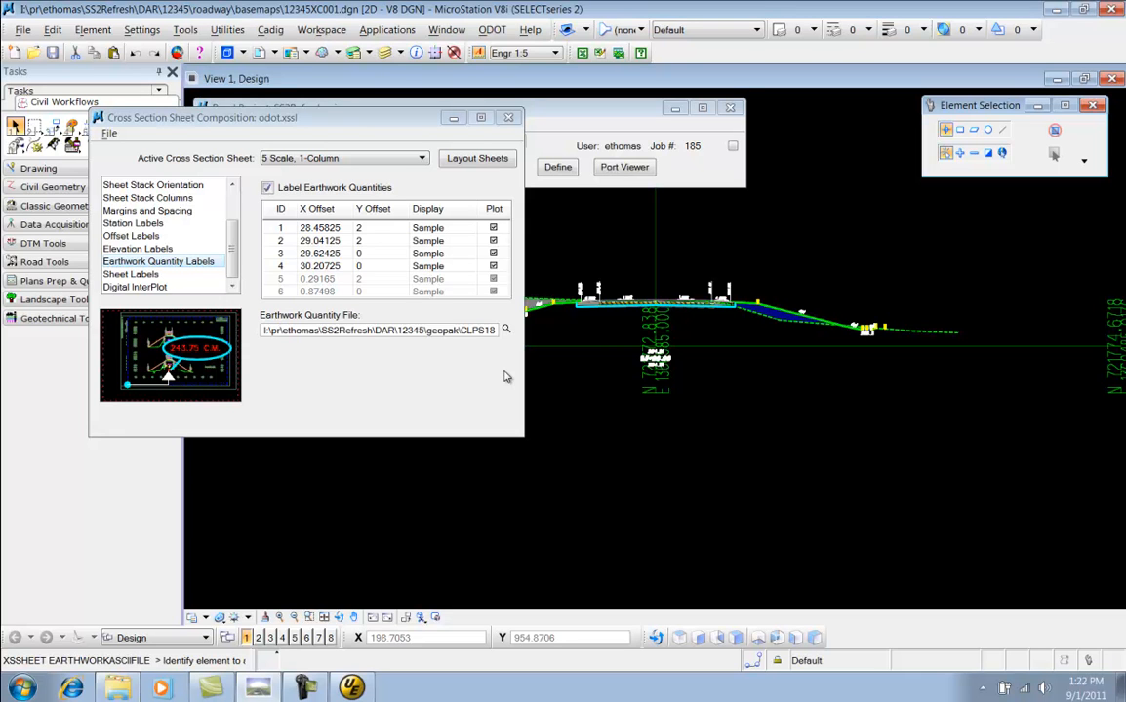
Open CLPS185_Seeding.txt from the geopak folder in the text editor
{"action": "left_click", "coordinate": [506, 330]}
{"action": "scroll", "coordinate": [420, 376], "scroll_direction": "down", "scroll_amount": 3}
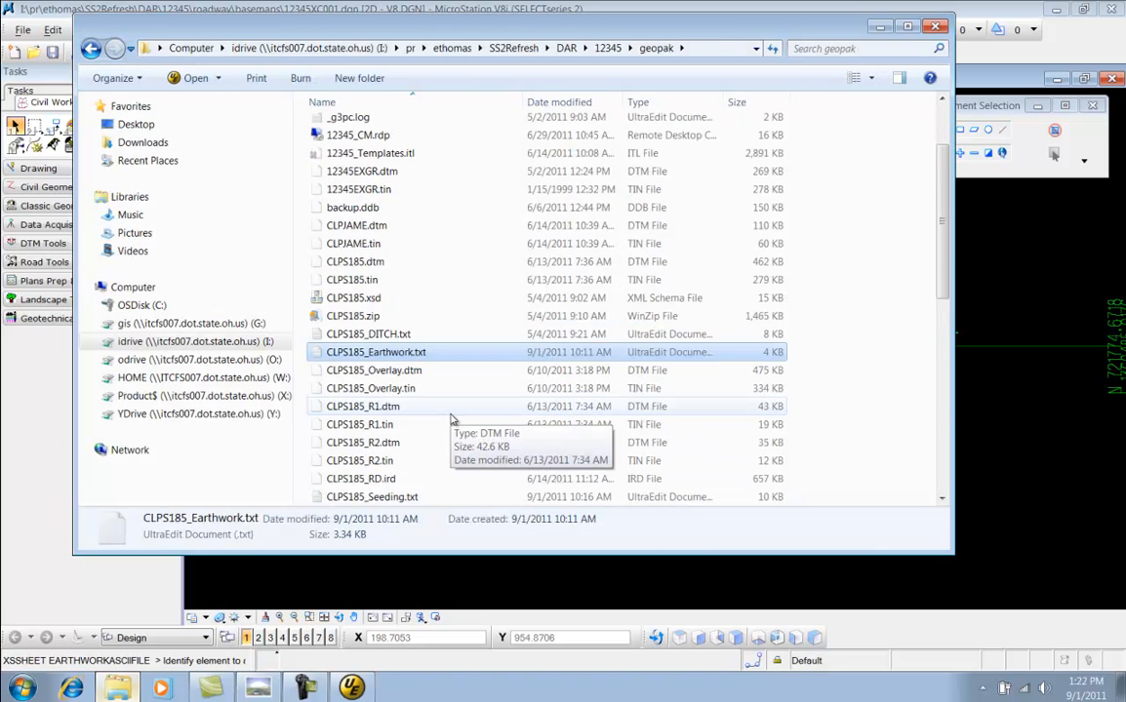
{"action": "left_click", "coordinate": [419, 389]}
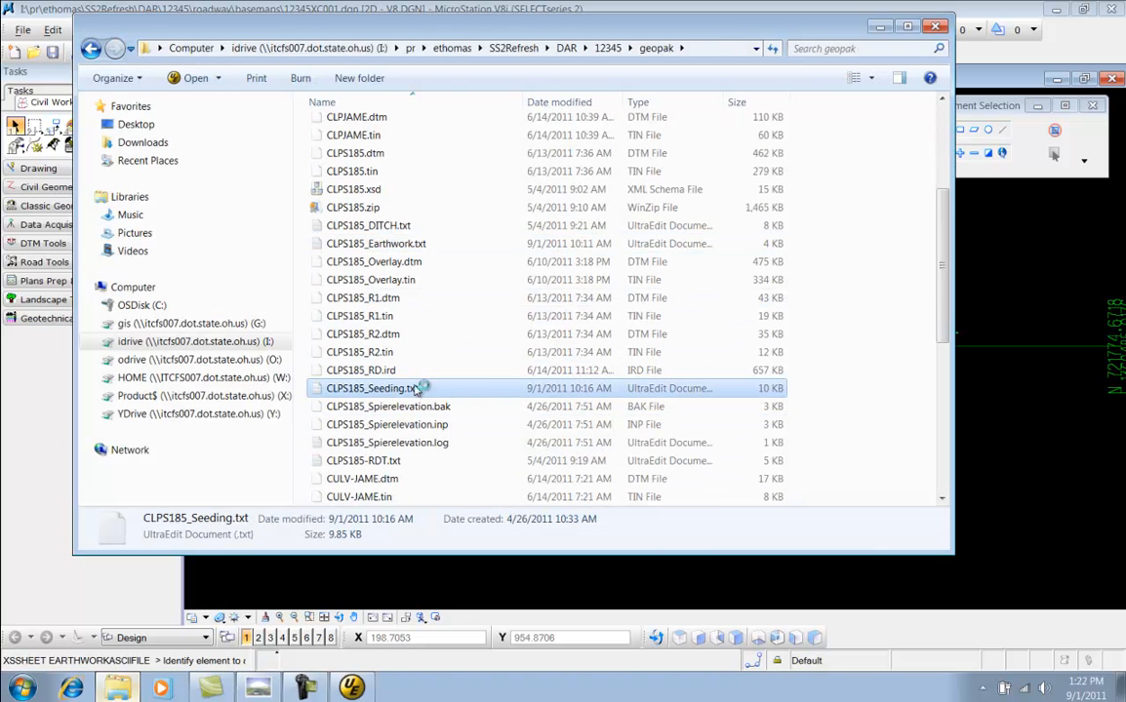
{"action": "double_click", "coordinate": [565, 387]}
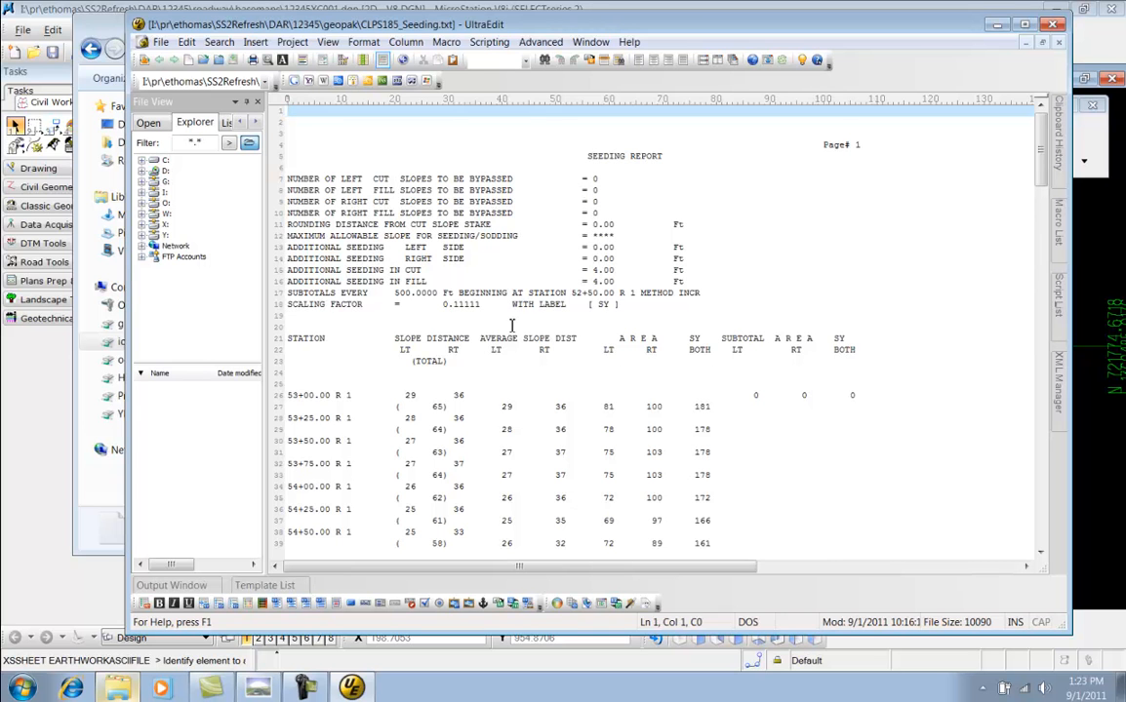
Examine the seeding report's station, slope distance, average slope and area columns
{"action": "scroll", "coordinate": [532, 304], "scroll_direction": "down", "scroll_amount": 2}
{"action": "scroll", "coordinate": [532, 303], "scroll_direction": "down", "scroll_amount": 1}
{"action": "scroll", "coordinate": [532, 304], "scroll_direction": "down", "scroll_amount": 1}
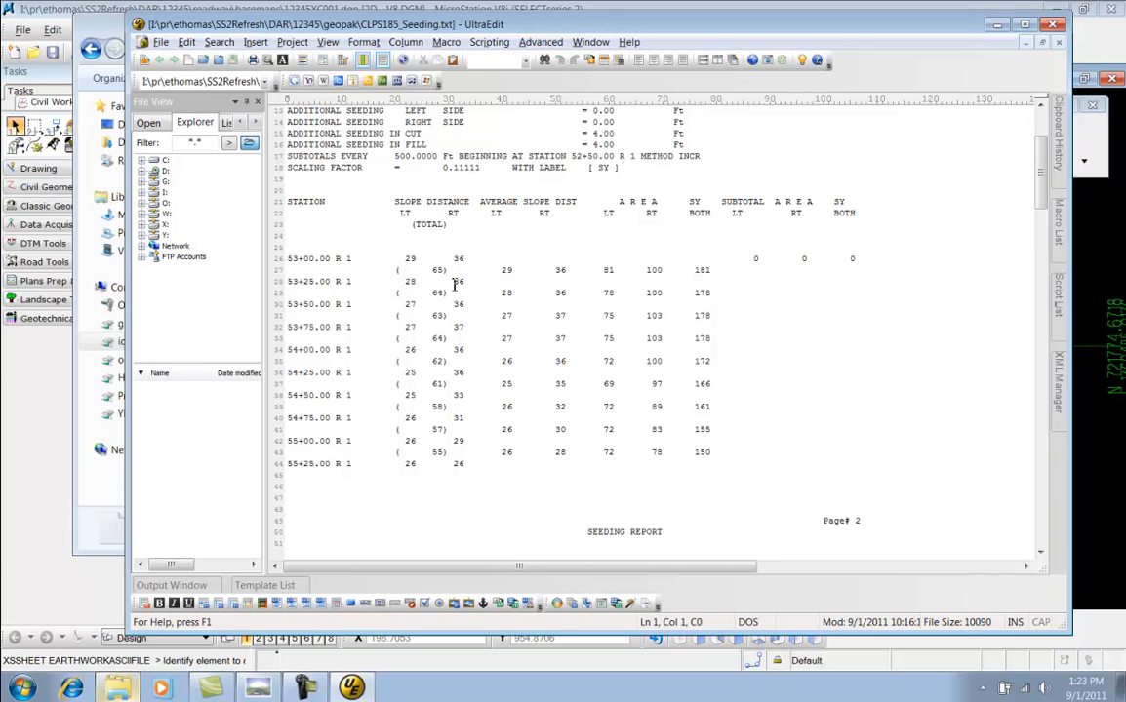
{"action": "left_click_drag", "start_coordinate": [288, 203], "coordinate": [381, 475], "text": "alt"}
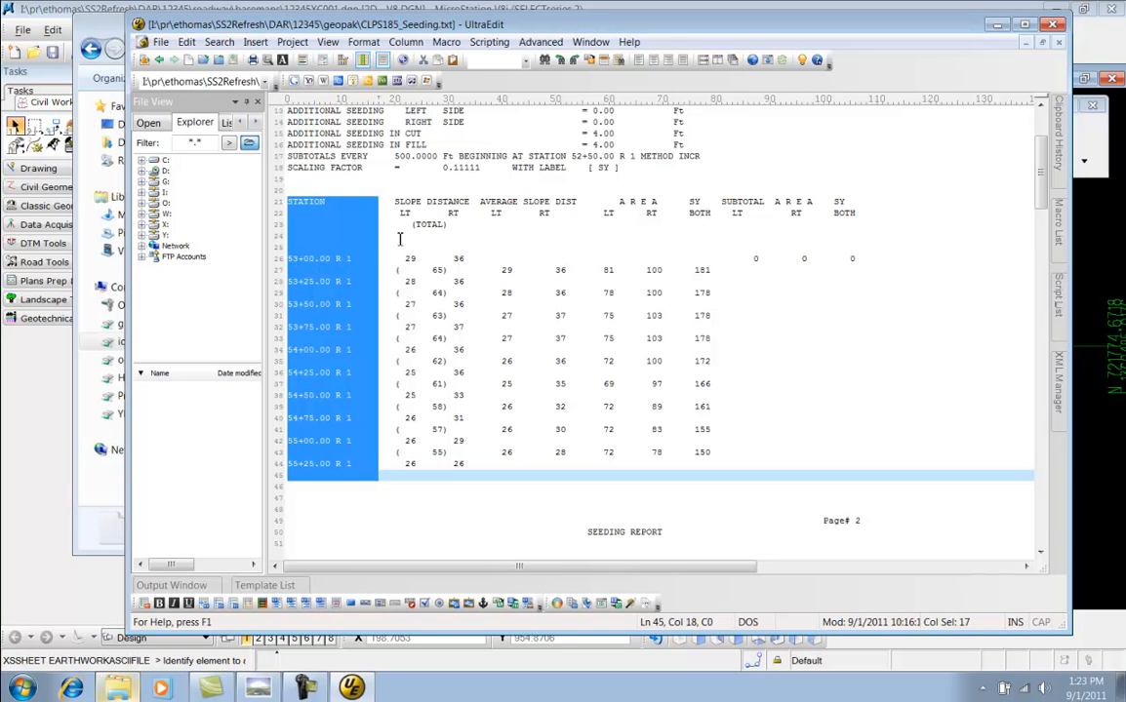
{"action": "left_click_drag", "start_coordinate": [396, 201], "coordinate": [469, 463], "text": "alt"}
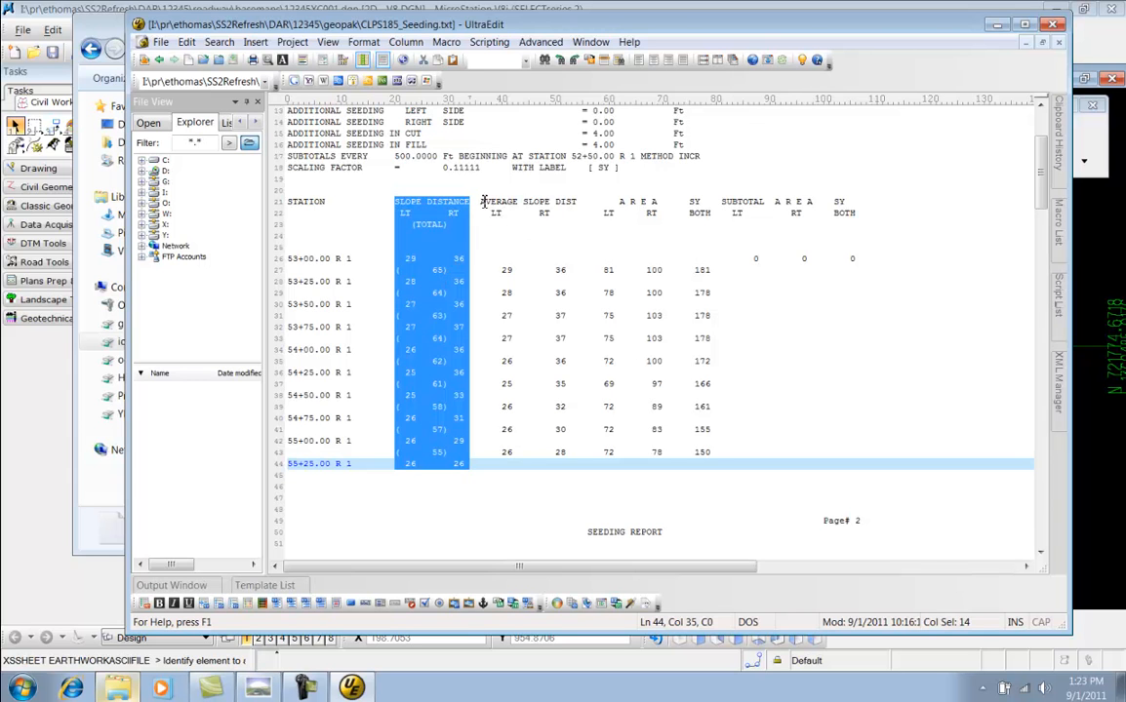
{"action": "left_click_drag", "start_coordinate": [482, 202], "coordinate": [580, 469]}
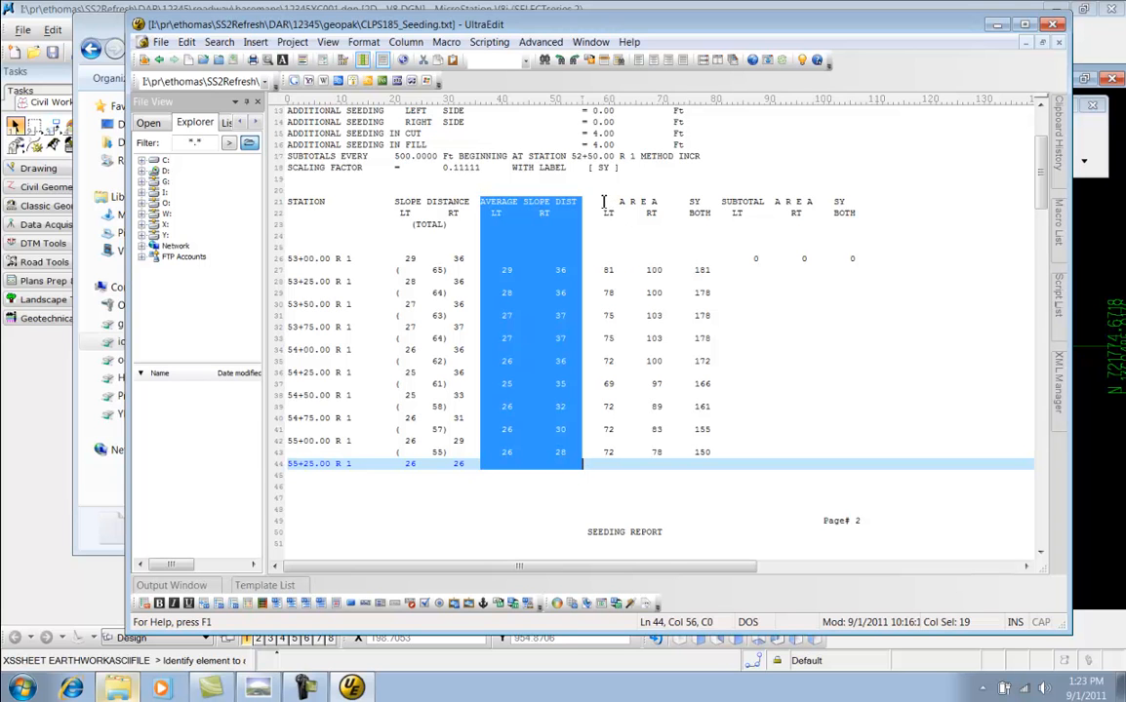
{"action": "left_click_drag", "start_coordinate": [602, 202], "coordinate": [712, 454]}
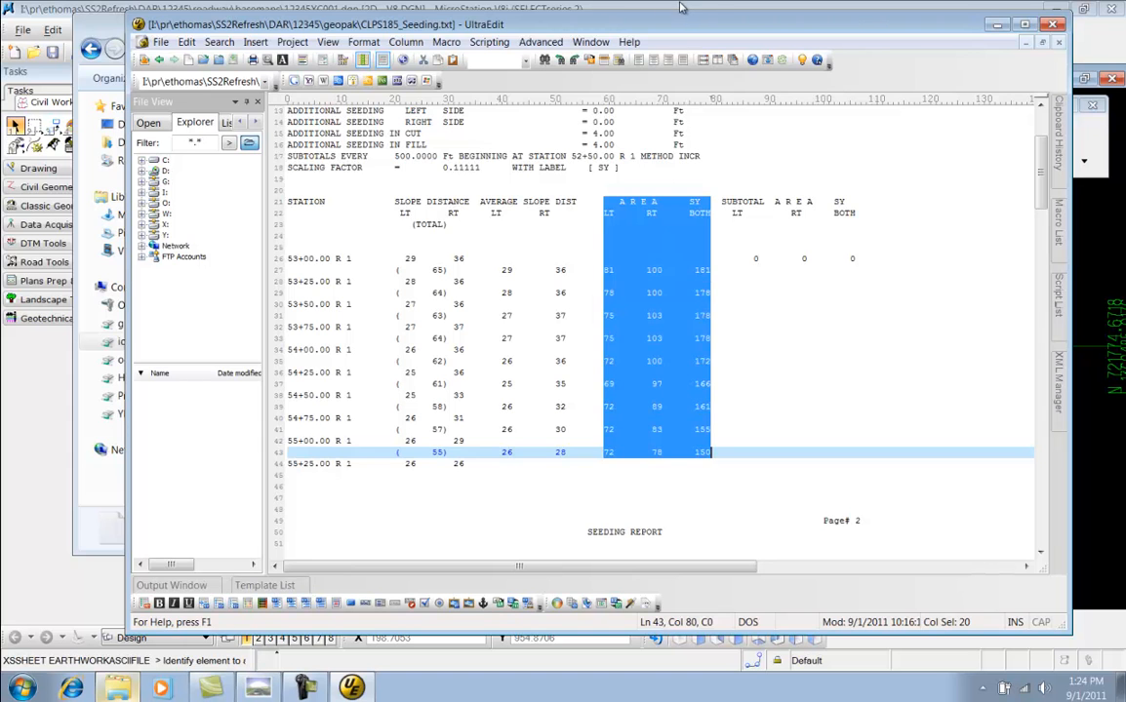
{"action": "left_click", "coordinate": [617, 6]}
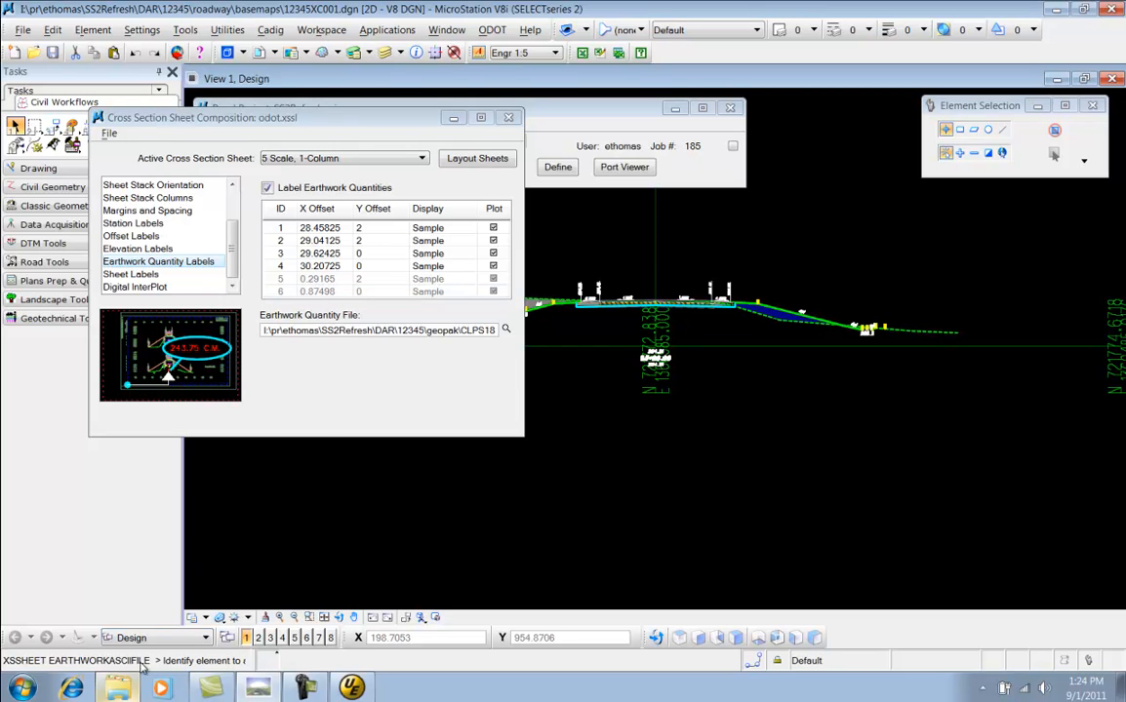
Select the first station's total seeding area value in the seeding report
{"action": "left_click", "coordinate": [352, 689]}
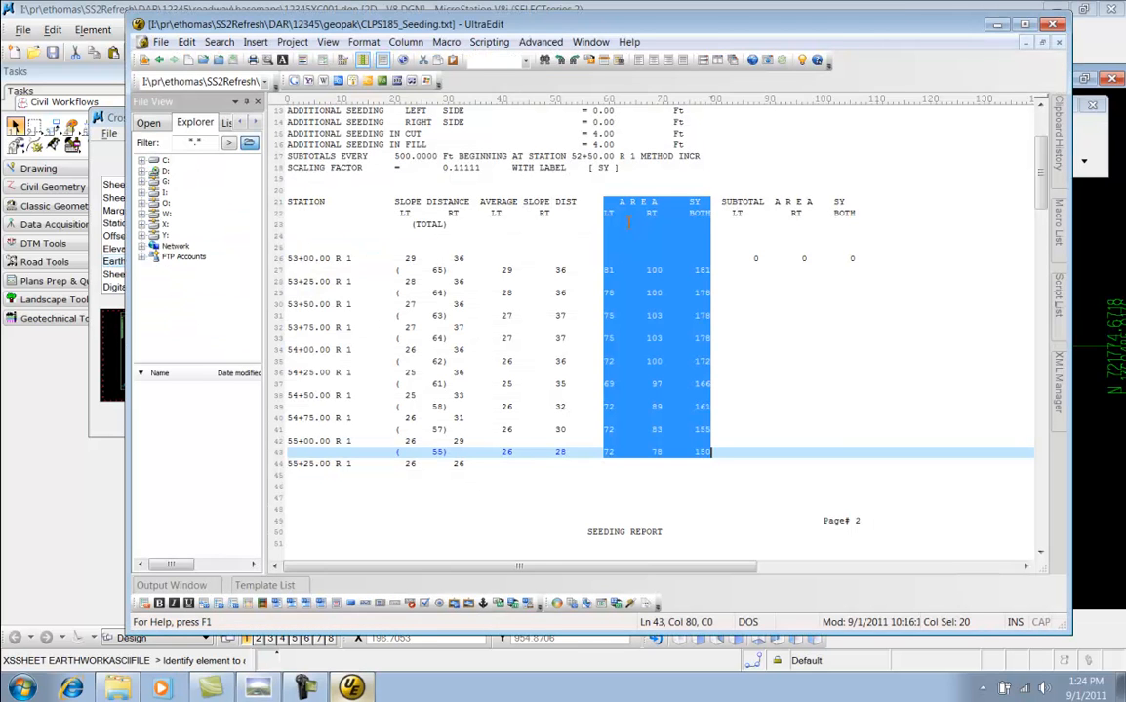
{"action": "left_click", "coordinate": [442, 270]}
{"action": "left_click", "coordinate": [695, 273]}
{"action": "double_click", "coordinate": [695, 273]}
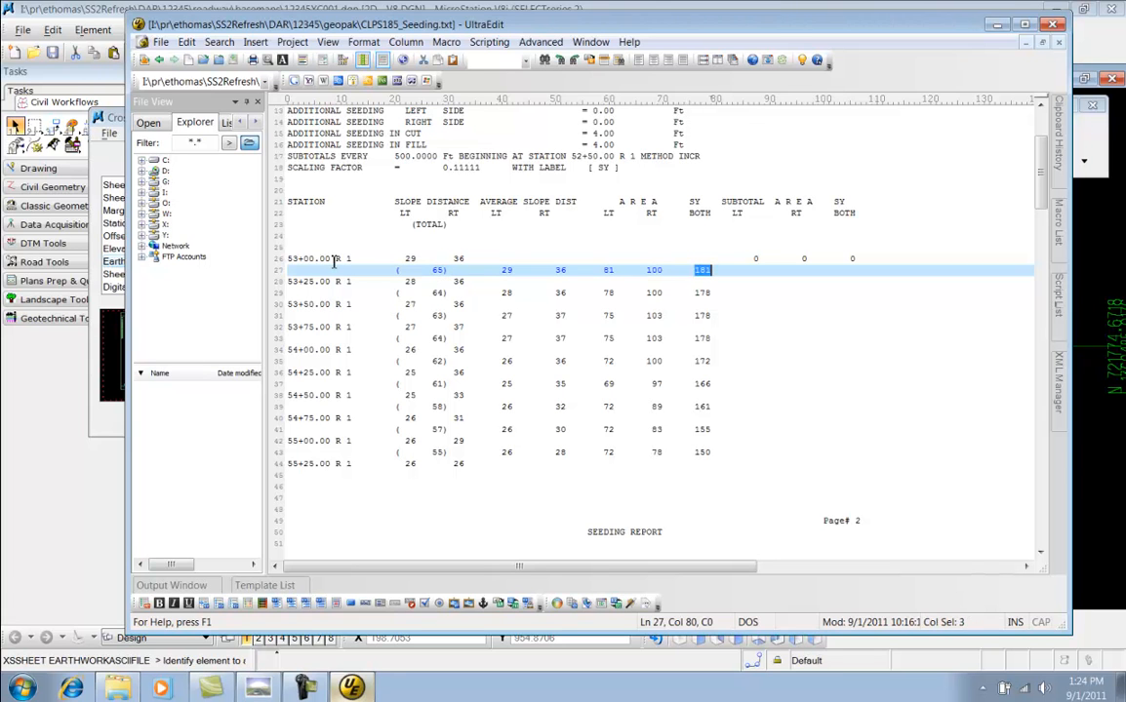
Reopen CLPS185_Earthwork.txt in the text editor
{"action": "left_click", "coordinate": [116, 687]}
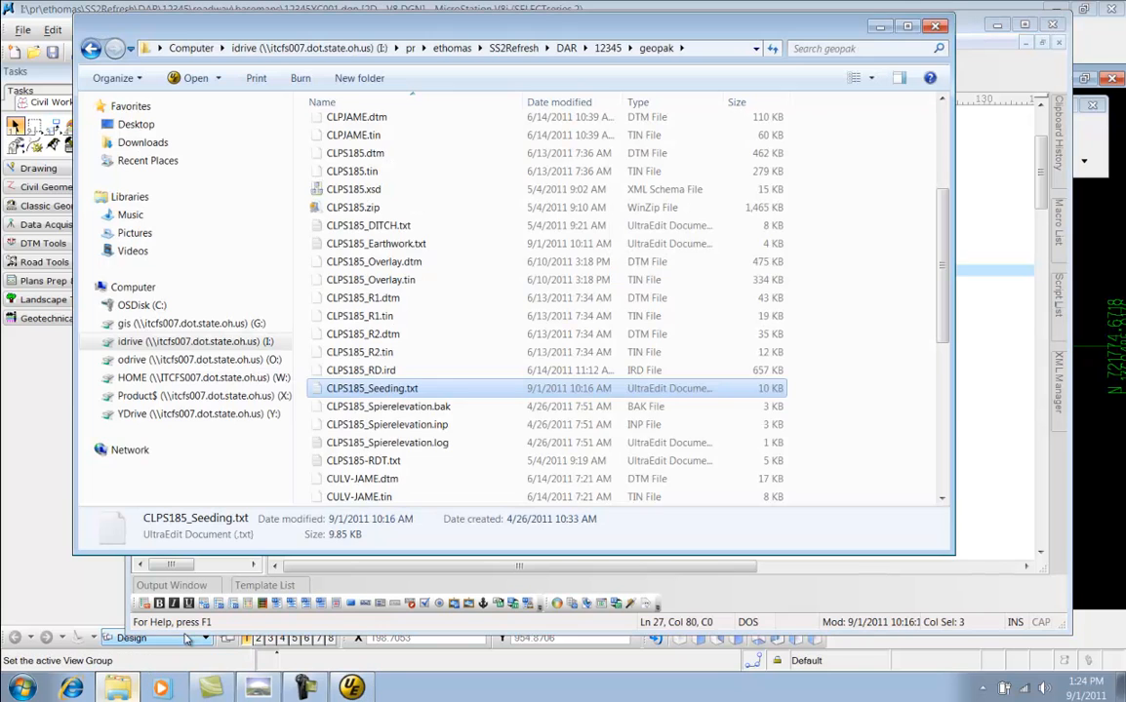
{"action": "left_click", "coordinate": [422, 243]}
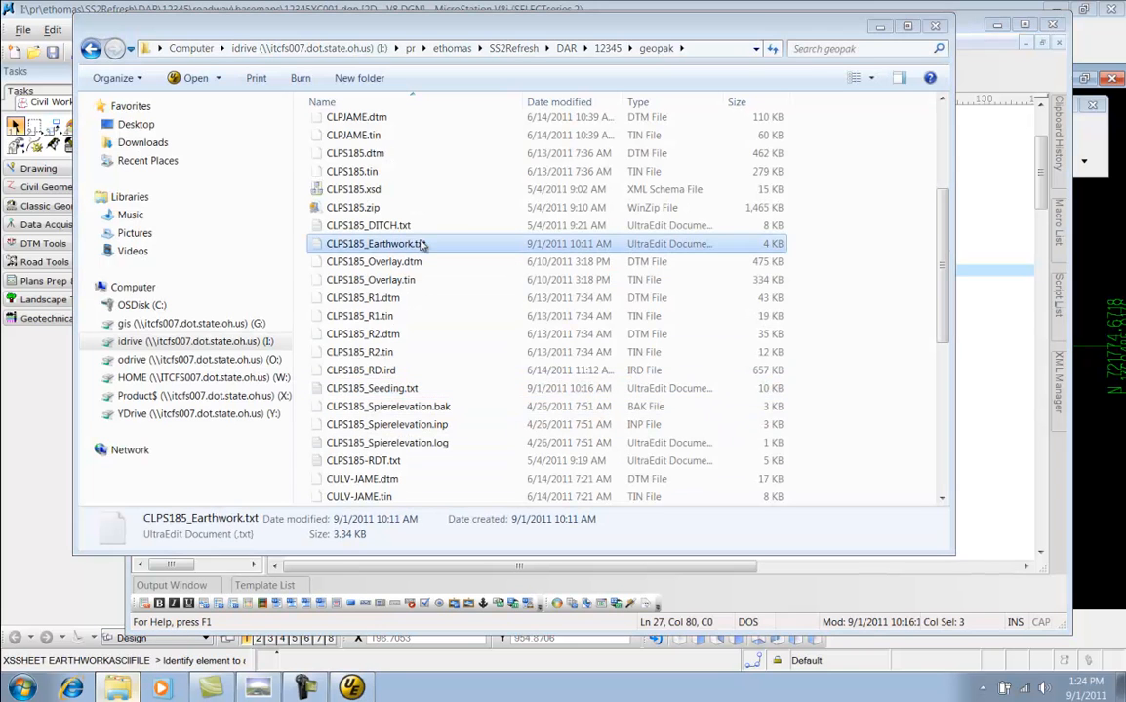
{"action": "key", "text": "Return"}
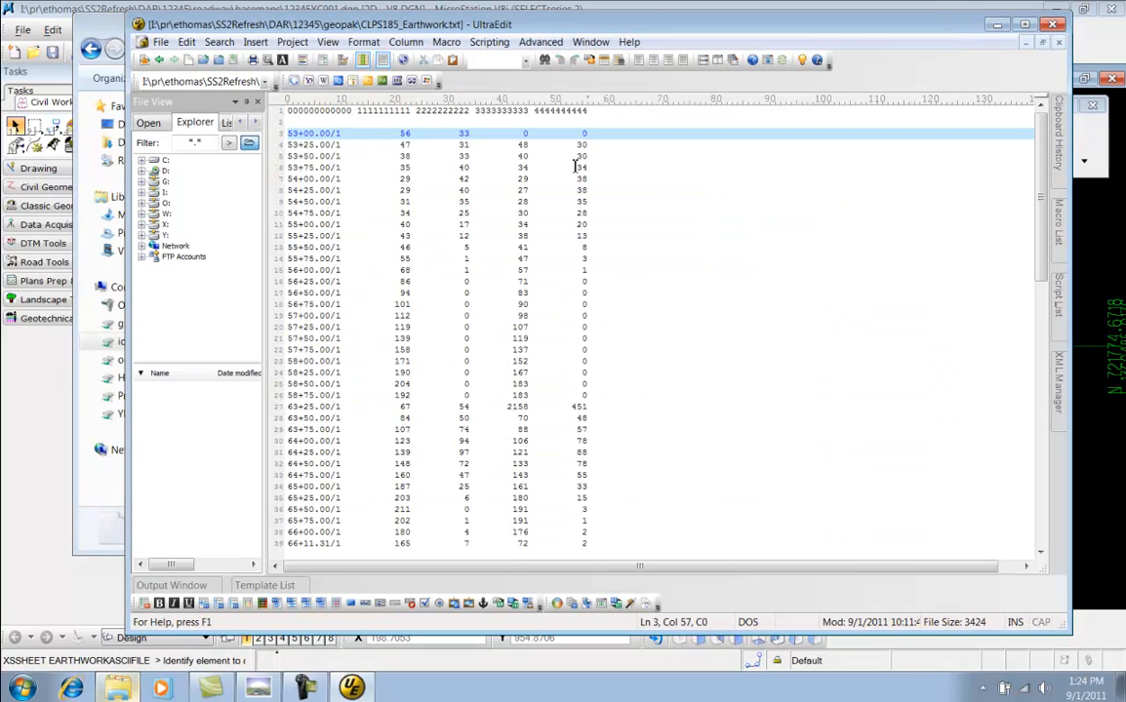
{"action": "left_click", "coordinate": [615, 113]}
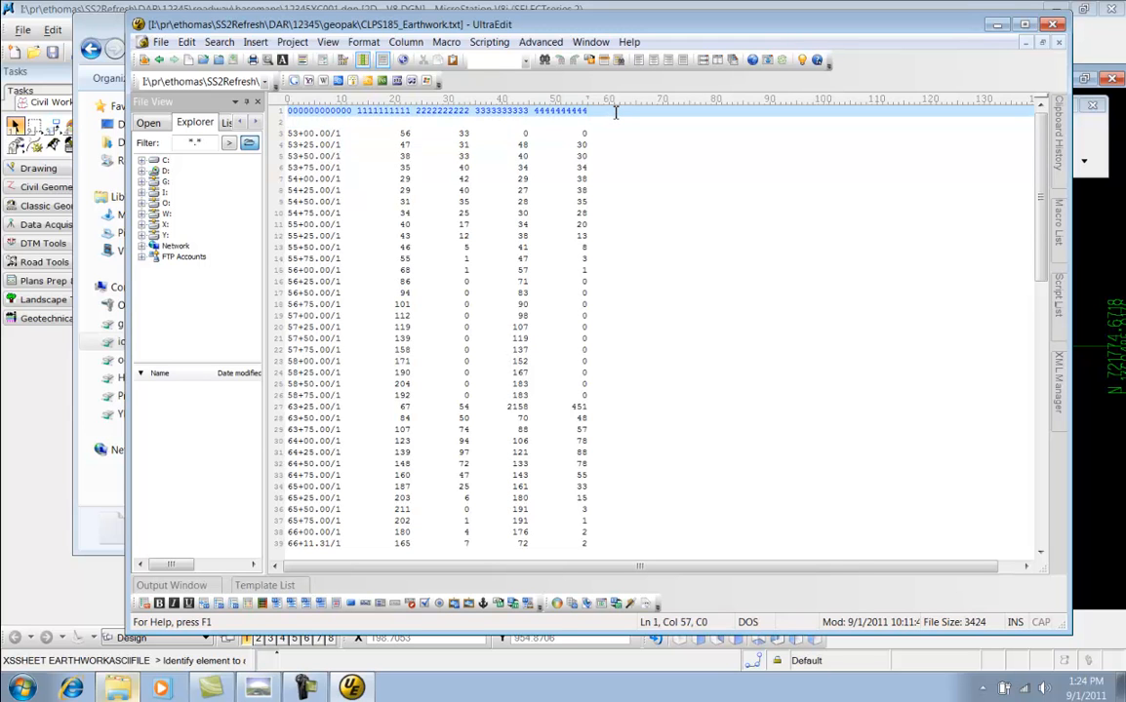
{"action": "type", "text": "5555555555 6666666666"}
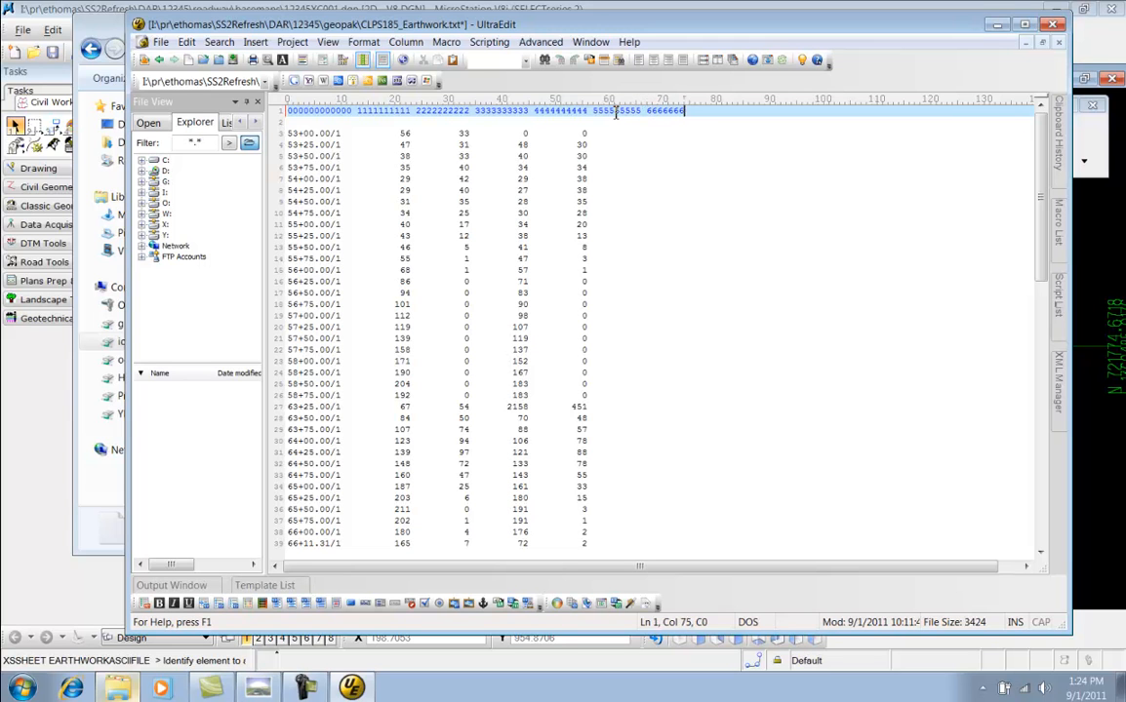
Append seeding values 65 and 0 to the 53+00.00 row and 65 and 185 to the 53+25.00 row
{"action": "key", "text": "Down"}
{"action": "key", "text": "Down"}
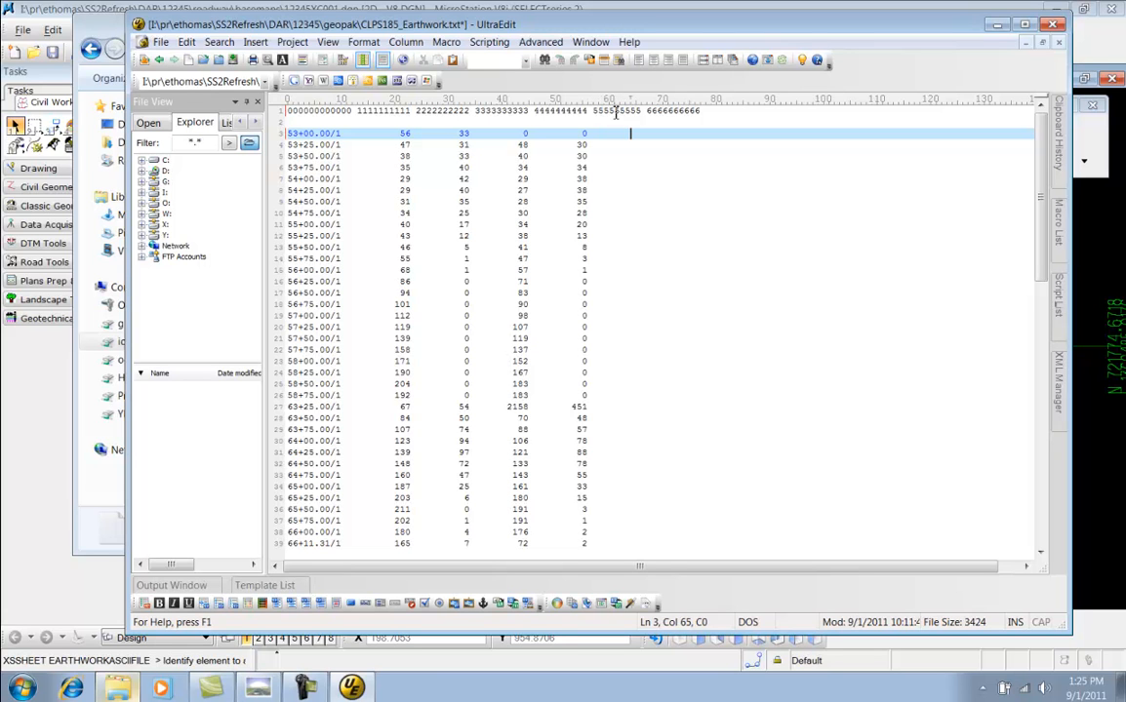
{"action": "type", "text": "65          0"}
{"action": "key", "text": "Down"}
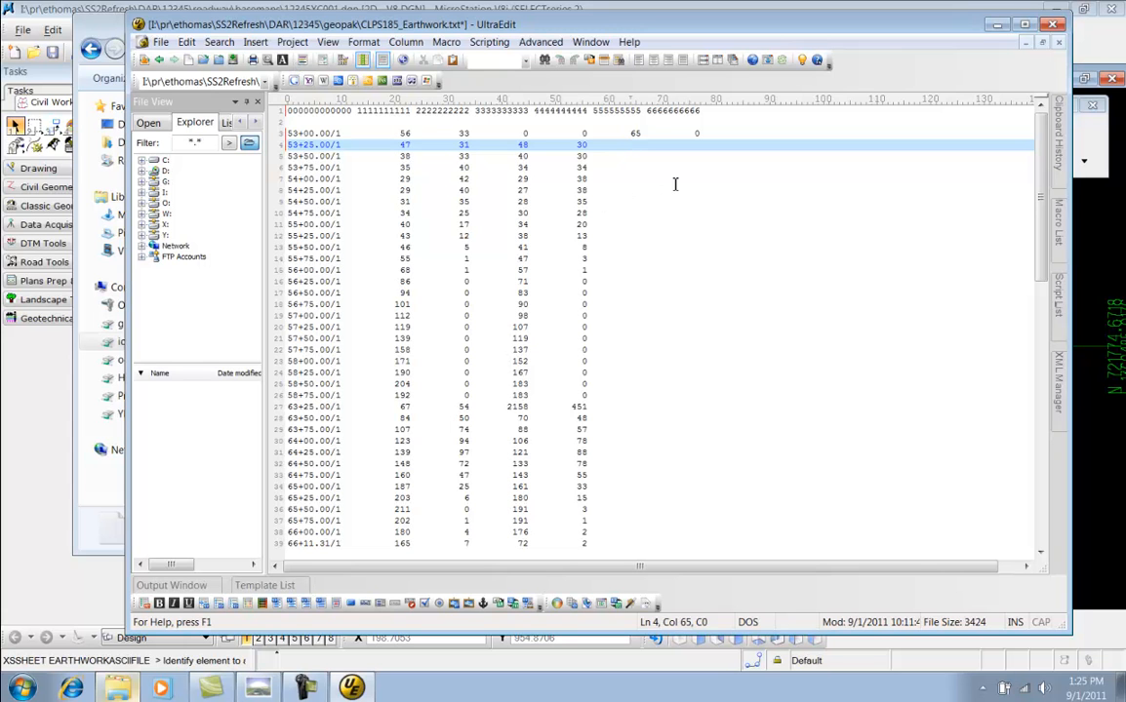
{"action": "type", "text": "65       "}
{"action": "type", "text": "  184"}
Close the earthwork file without saving changes and close the file browser
{"action": "left_click", "coordinate": [1056, 25]}
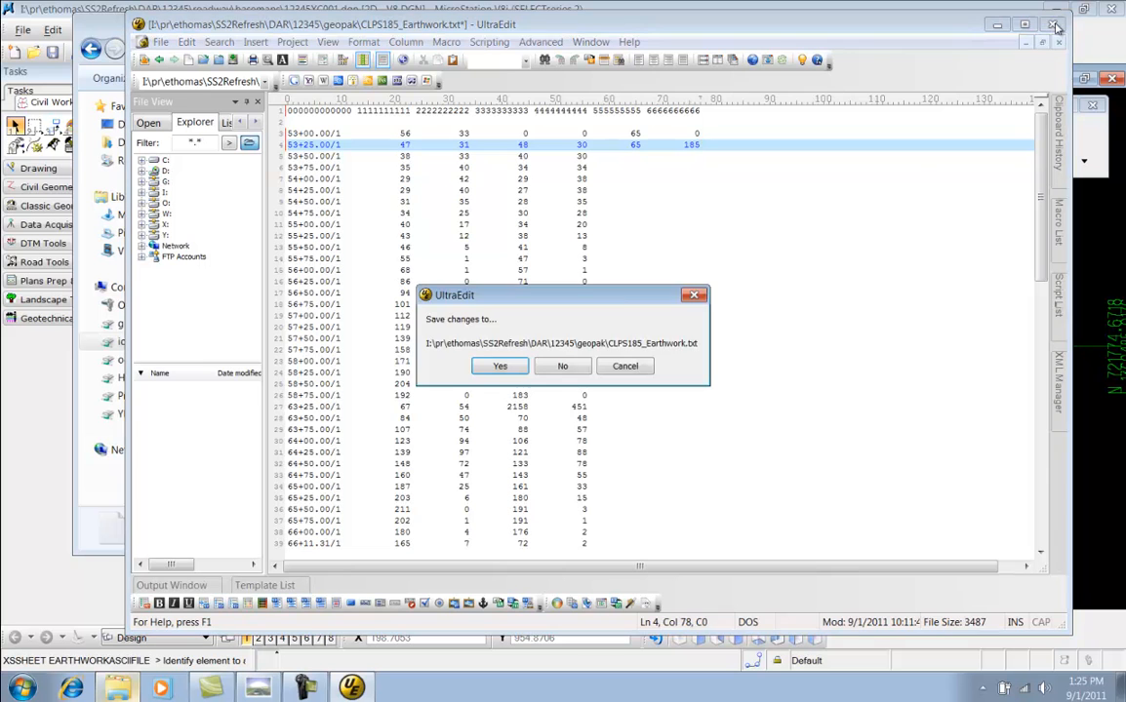
{"action": "left_click", "coordinate": [569, 366]}
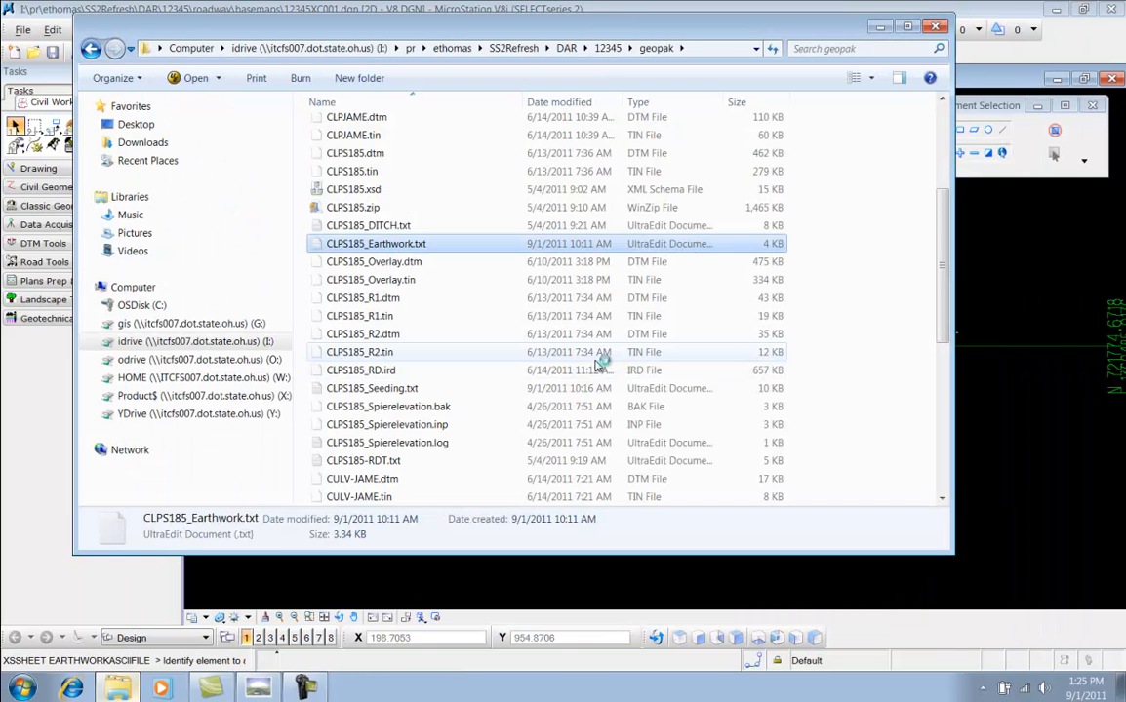
{"action": "left_click", "coordinate": [978, 11]}
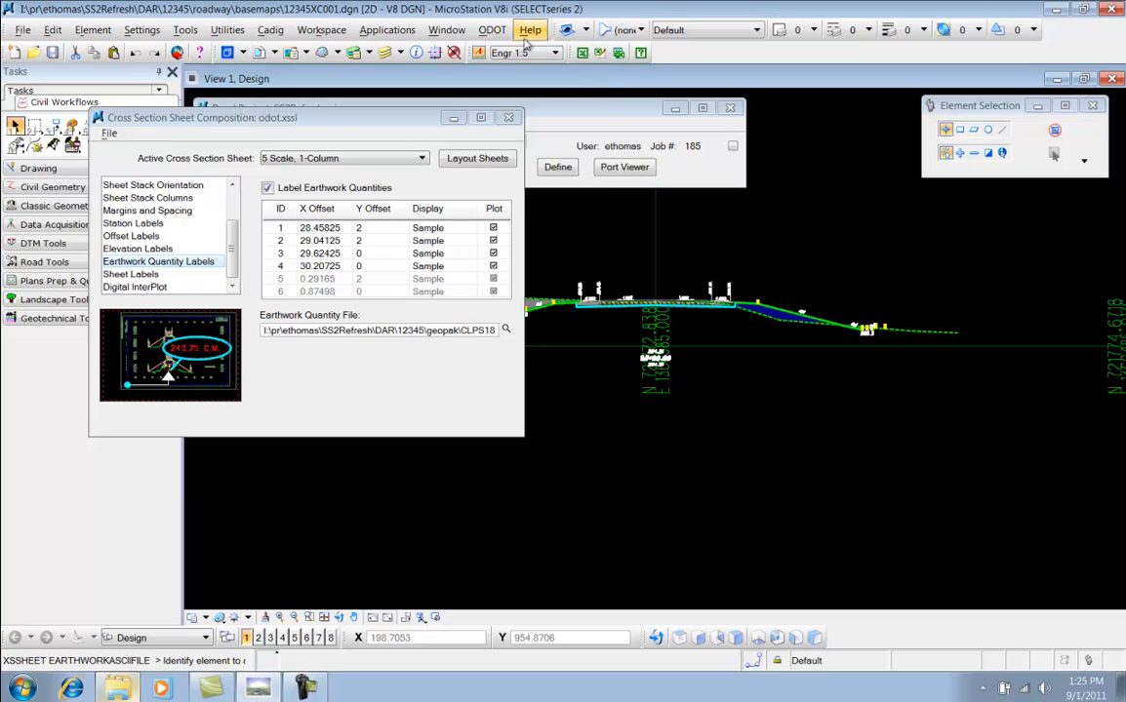
Launch XS Combine Quantities and select CLPS185_Seeding.txt as the seeding file and CLPS185_Earthwork.txt as the earthwork file
{"action": "left_click", "coordinate": [493, 30]}
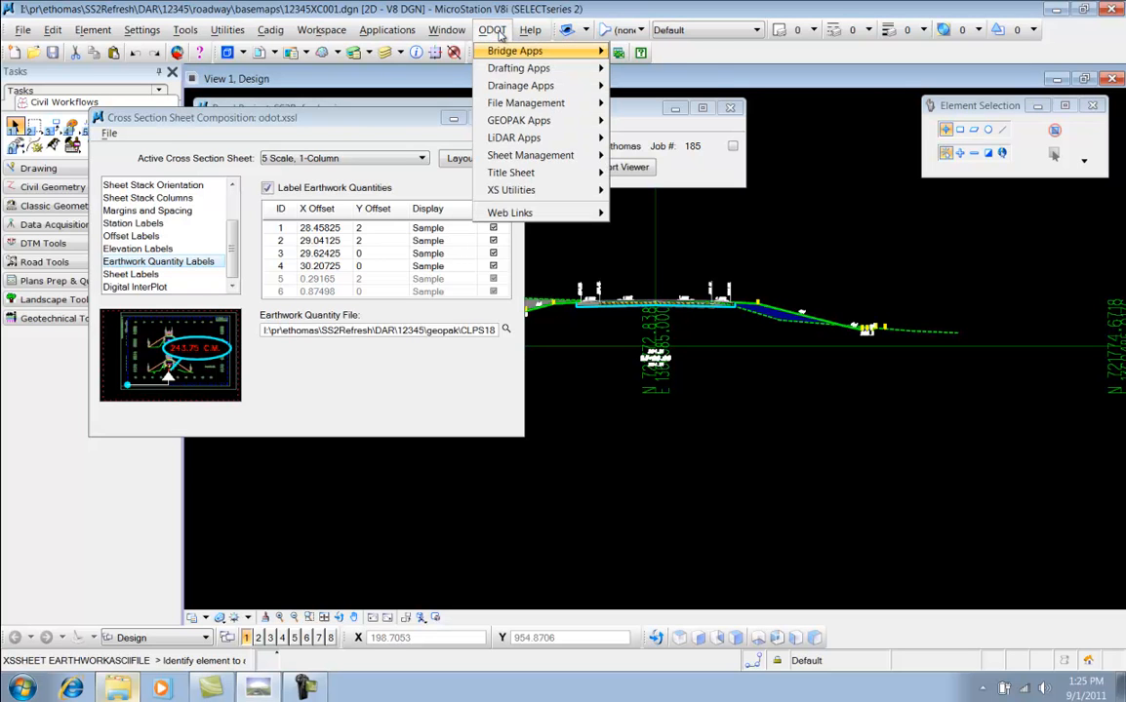
{"action": "mouse_move", "coordinate": [524, 194]}
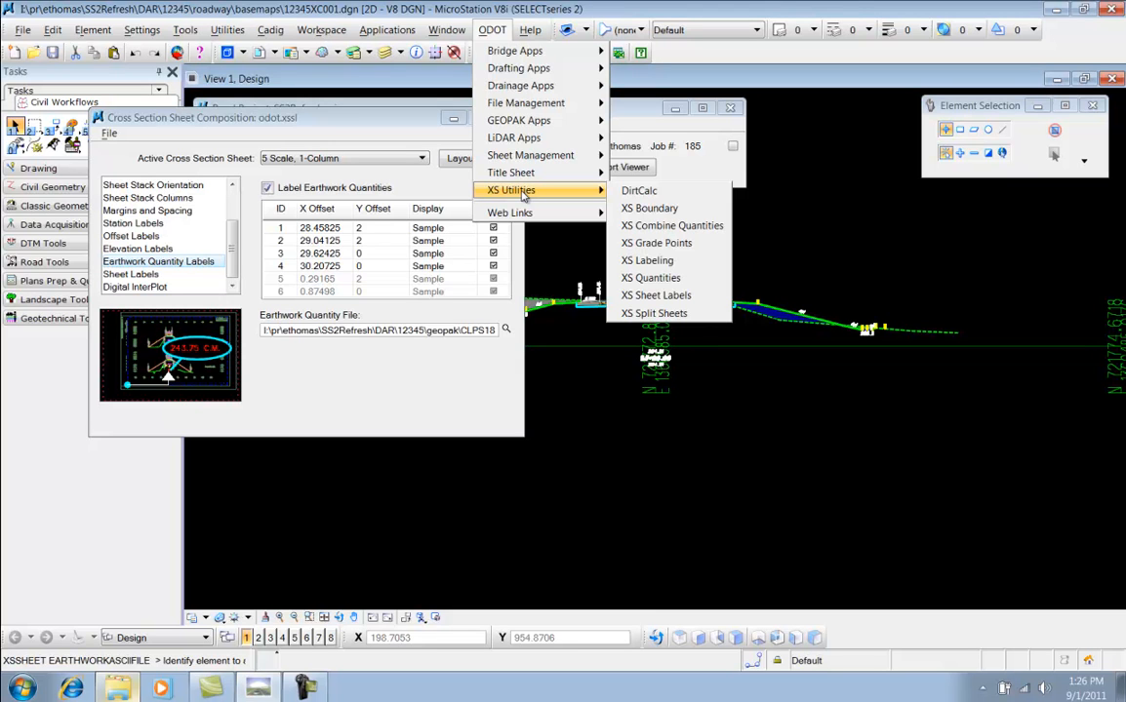
{"action": "left_click", "coordinate": [680, 226]}
{"action": "left_click_drag", "start_coordinate": [769, 269], "coordinate": [620, 122]}
{"action": "left_click", "coordinate": [686, 151]}
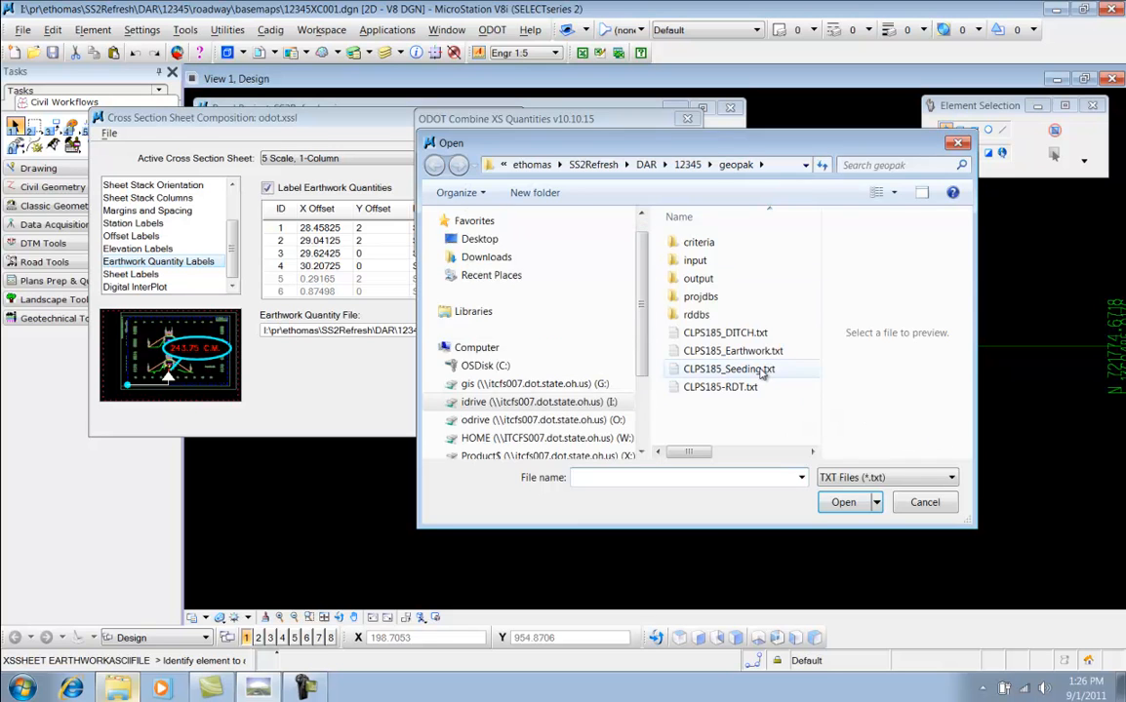
{"action": "double_click", "coordinate": [775, 439]}
{"action": "left_click", "coordinate": [686, 178]}
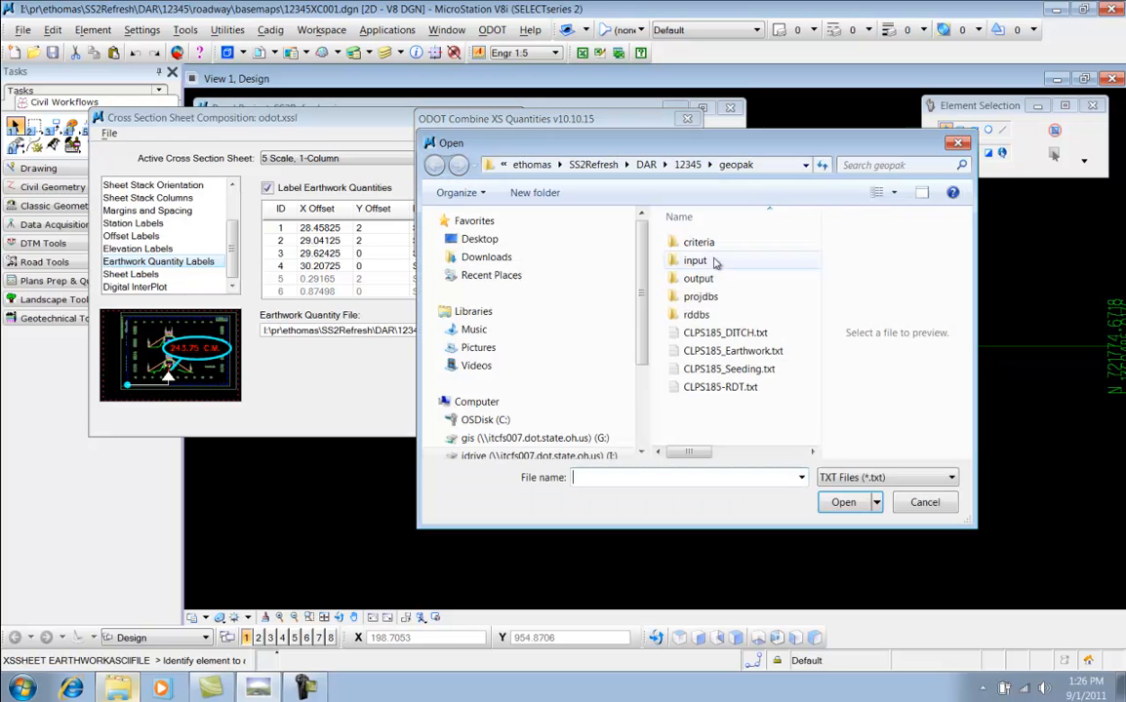
{"action": "double_click", "coordinate": [727, 350]}
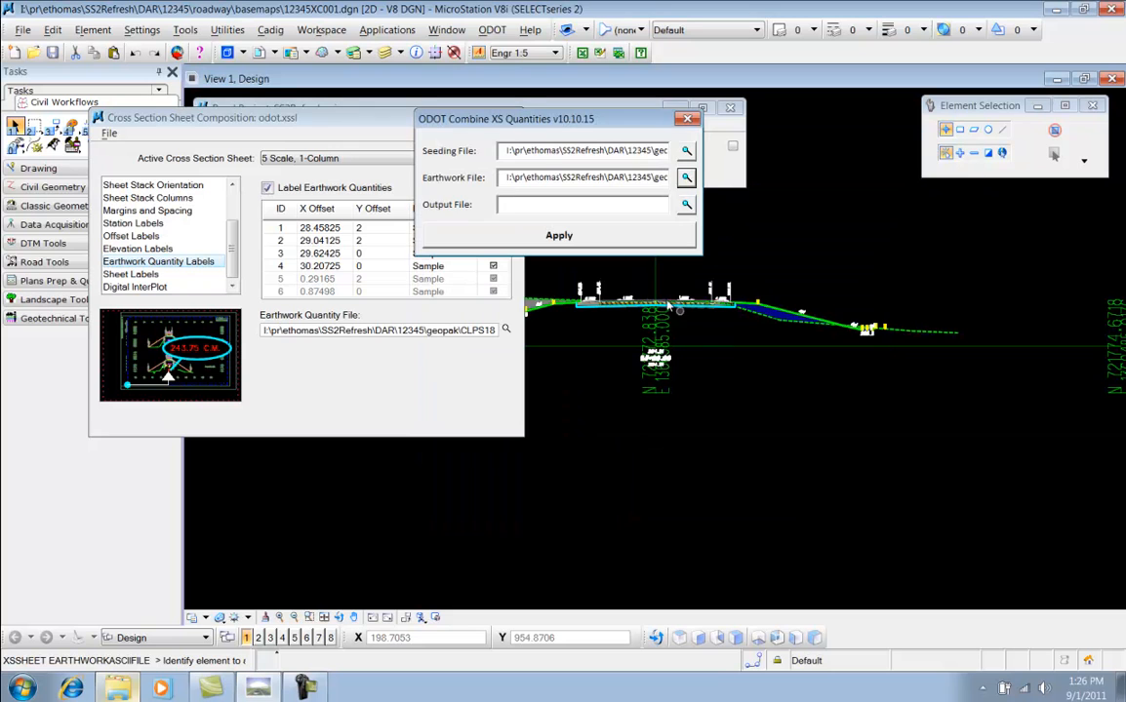
Set the output file to CLPS185_Combined.txt, apply the combine, and close the Combine XS Quantities dialog
{"action": "left_click", "coordinate": [685, 204]}
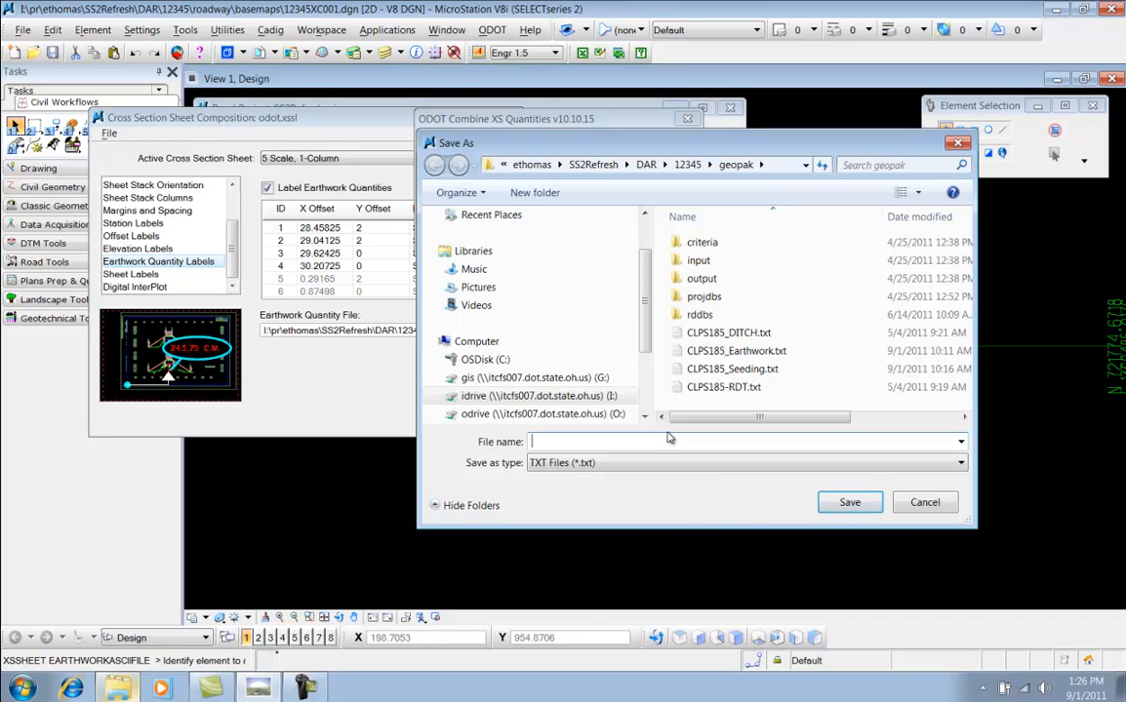
{"action": "type", "text": "CLPS185"}
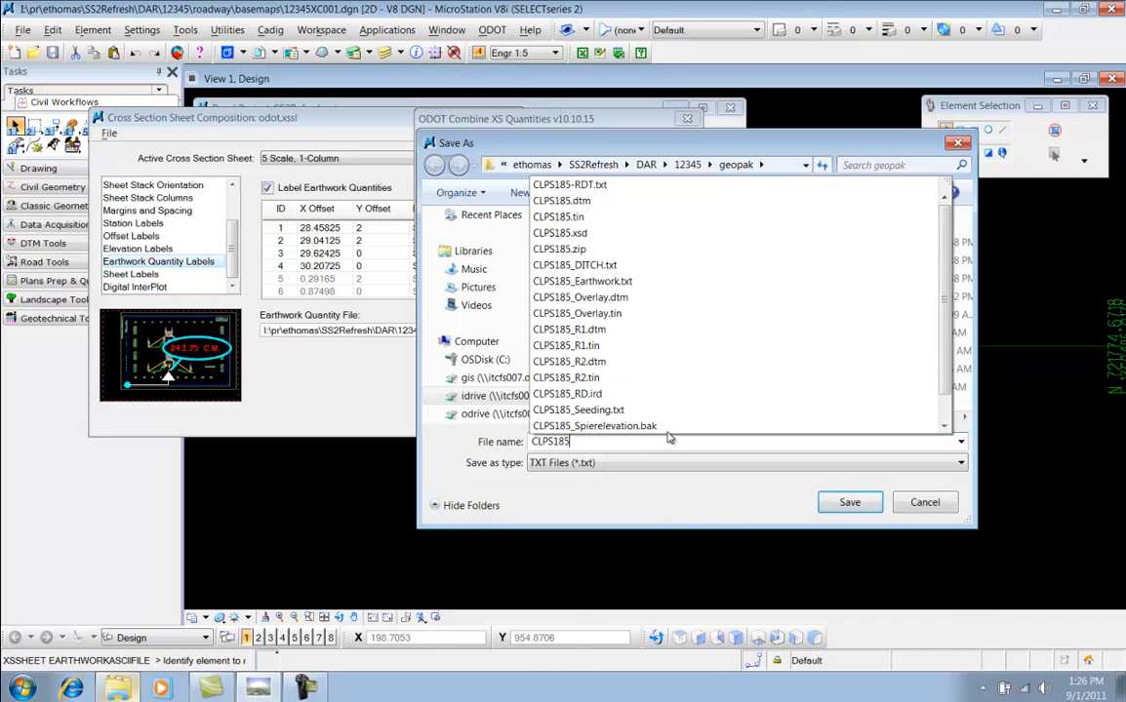
{"action": "type", "text": "_Com"}
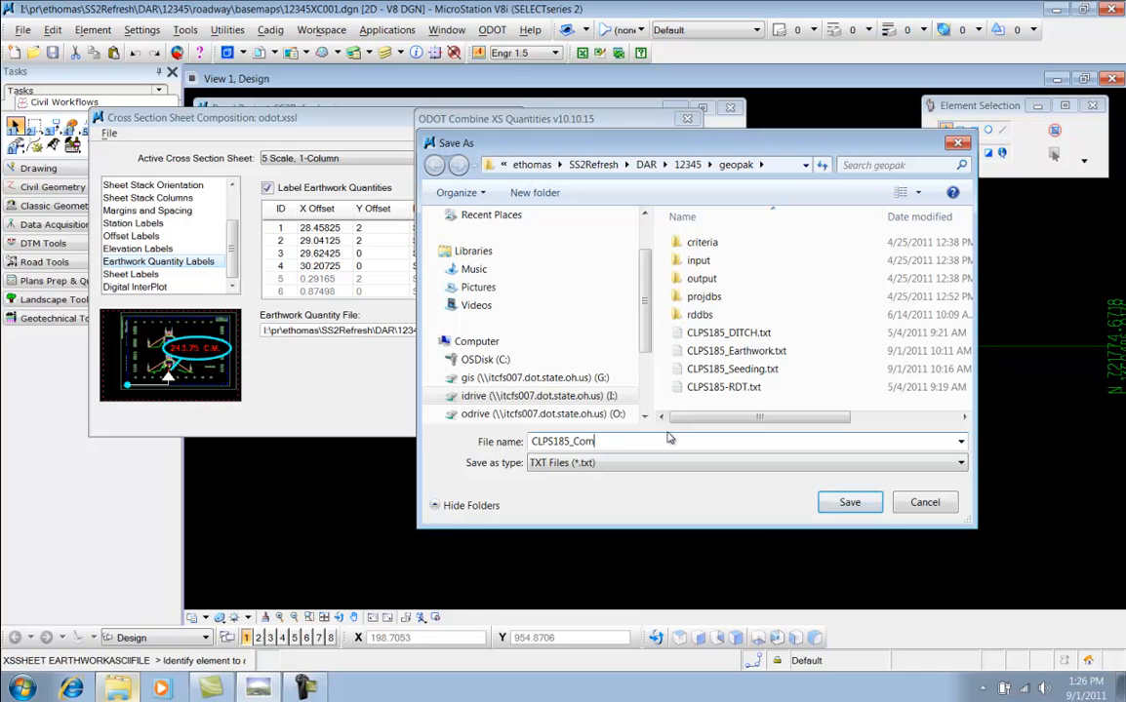
{"action": "type", "text": "bined.txt"}
{"action": "left_click", "coordinate": [839, 502]}
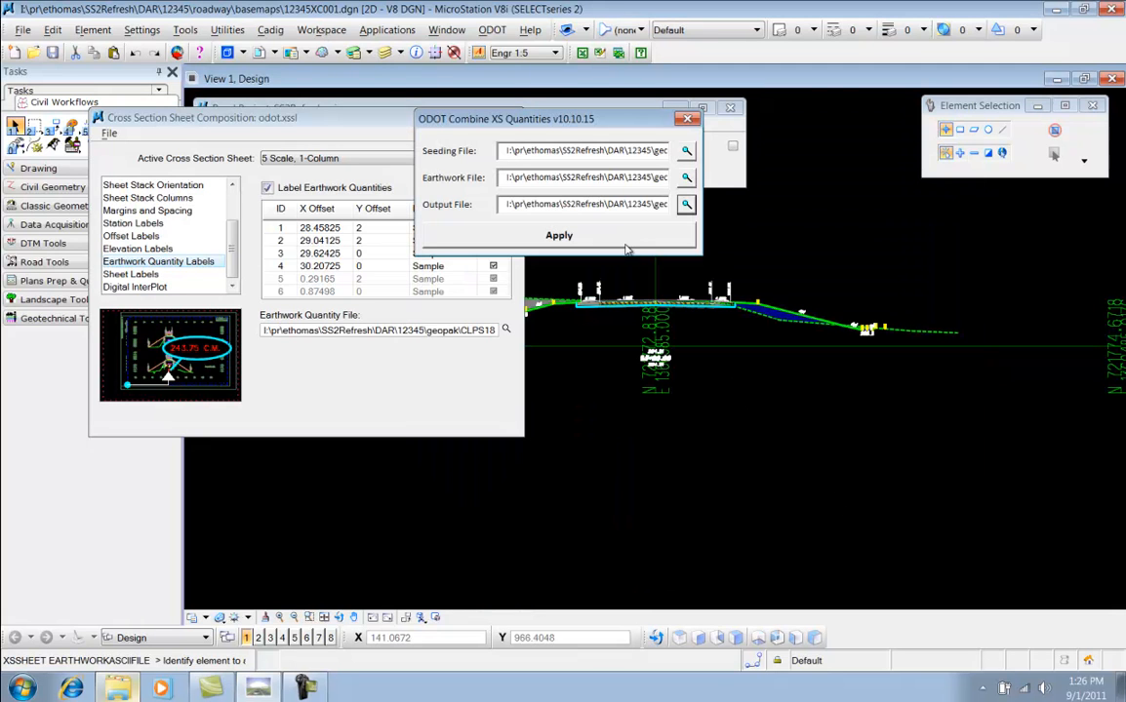
{"action": "left_click", "coordinate": [613, 235]}
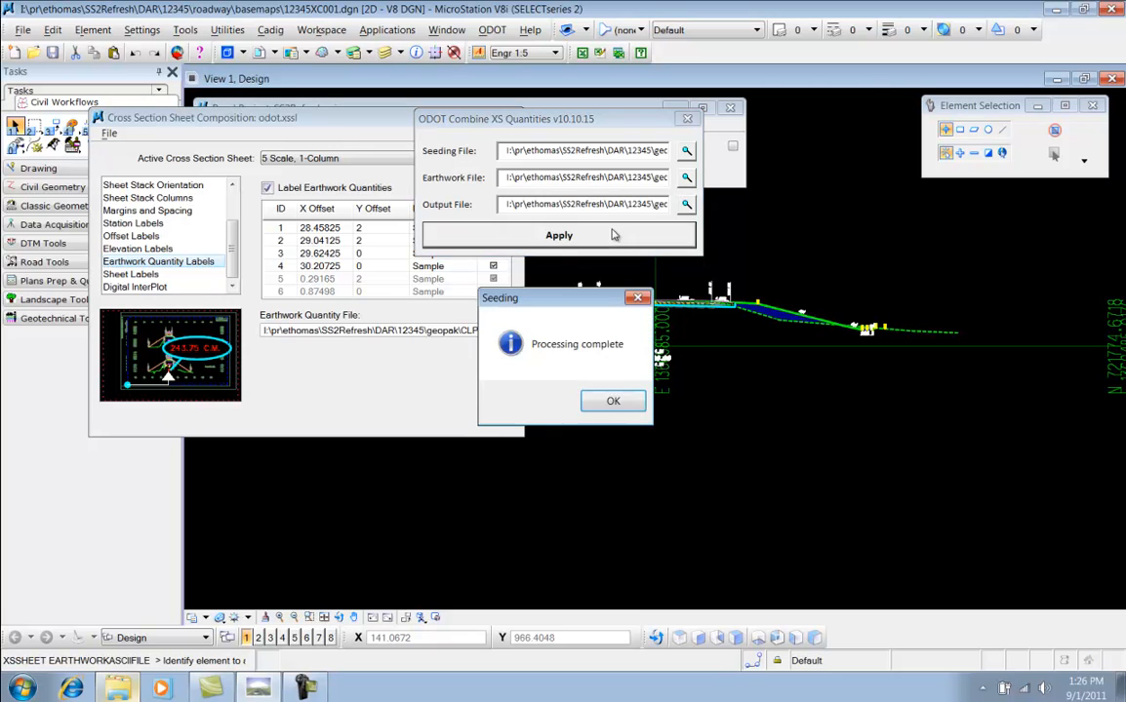
{"action": "key", "text": "Return"}
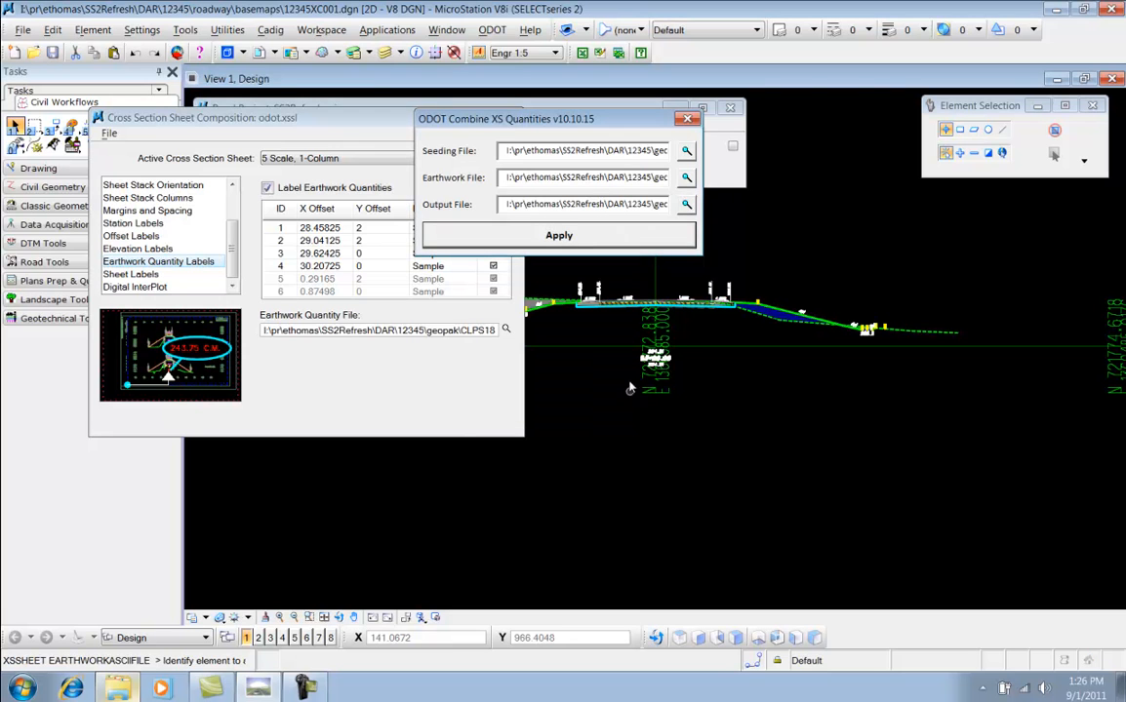
{"action": "left_click", "coordinate": [687, 119]}
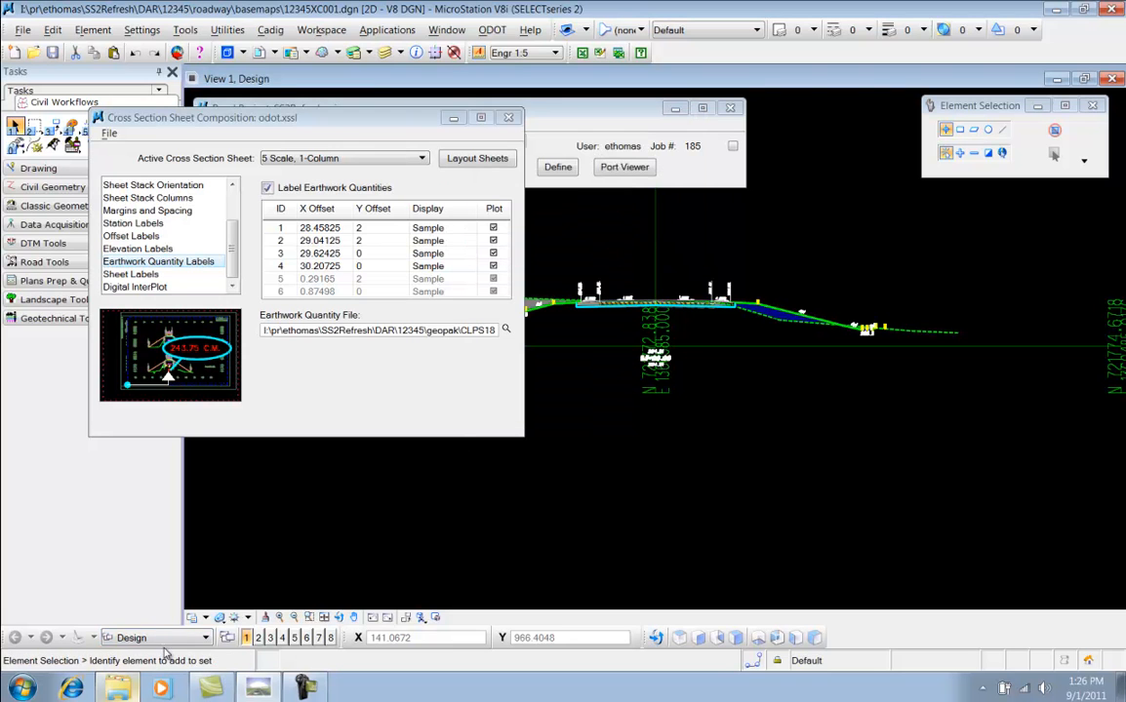
Open CLPS185_Combined.txt in the text editor to review the combined seeding and earthwork columns, then close it
{"action": "left_click", "coordinate": [114, 693]}
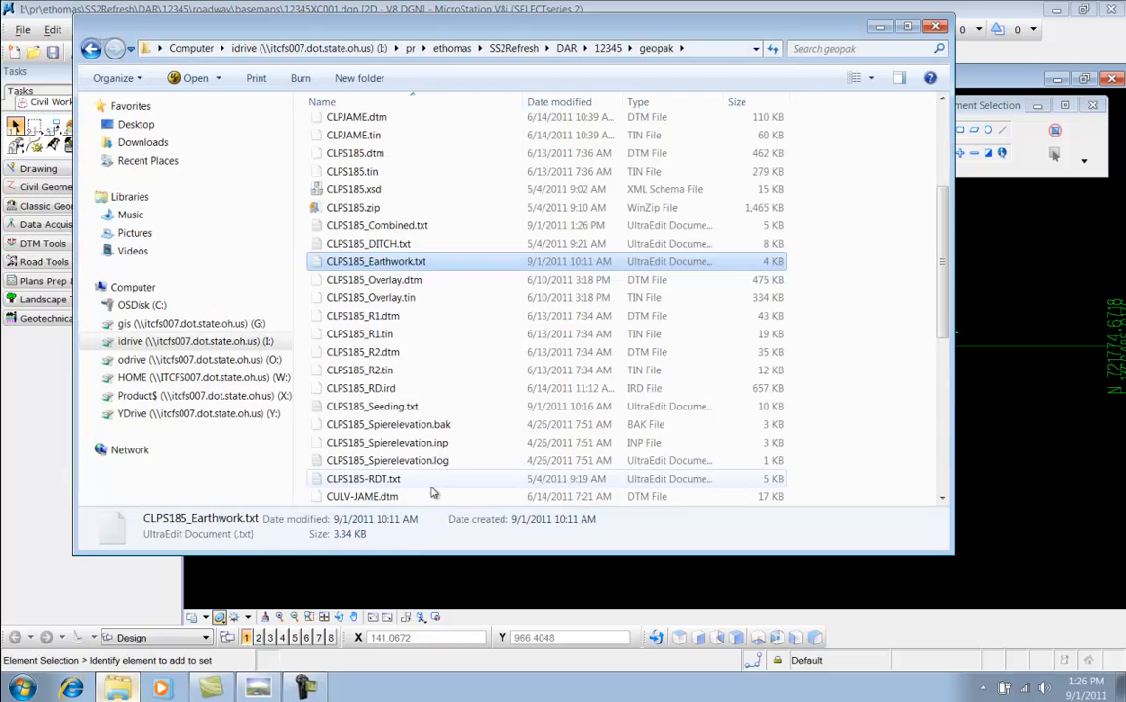
{"action": "left_click", "coordinate": [385, 226]}
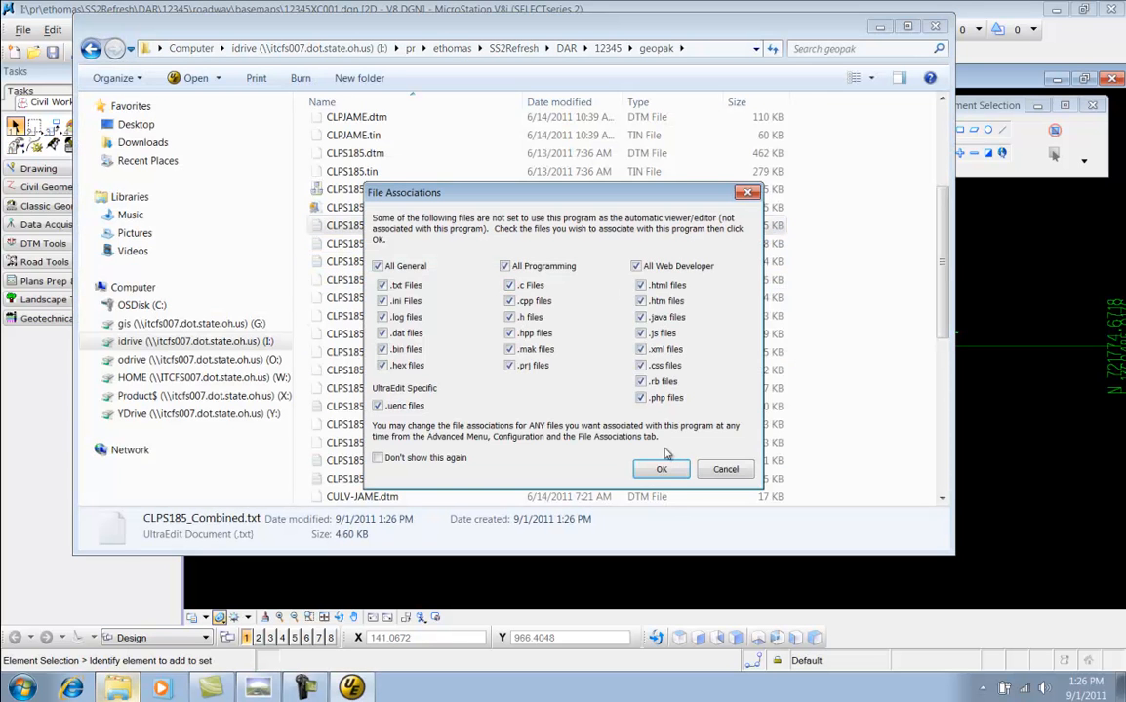
{"action": "left_click", "coordinate": [662, 469]}
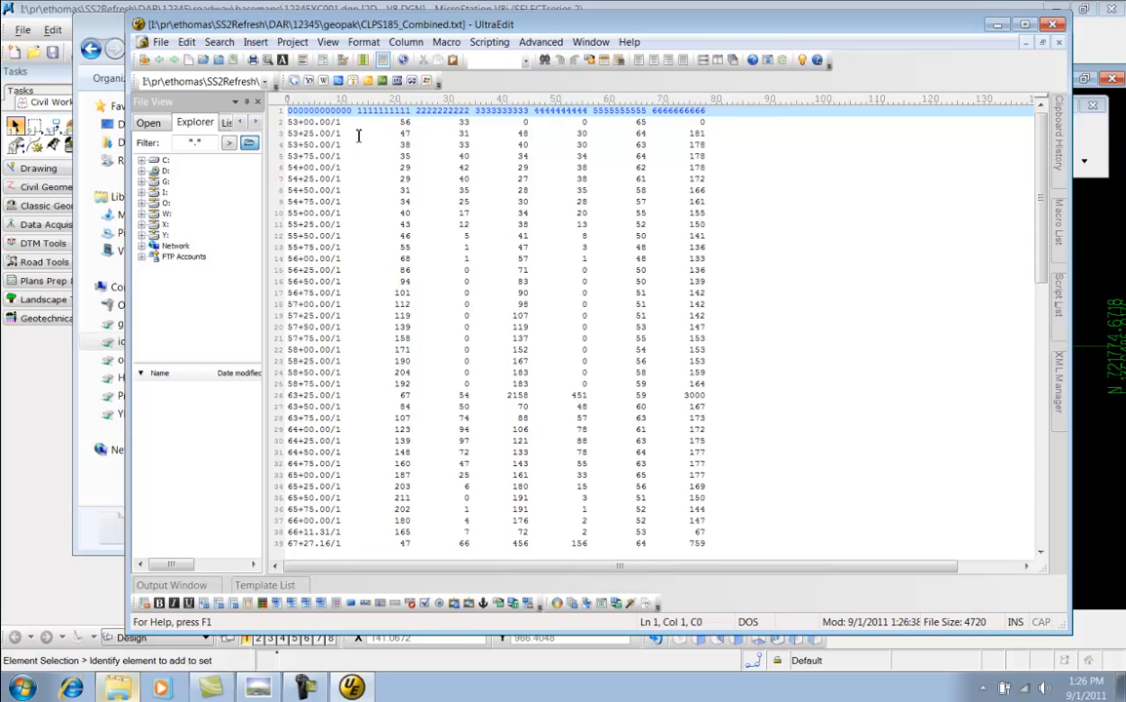
{"action": "double_click", "coordinate": [642, 133]}
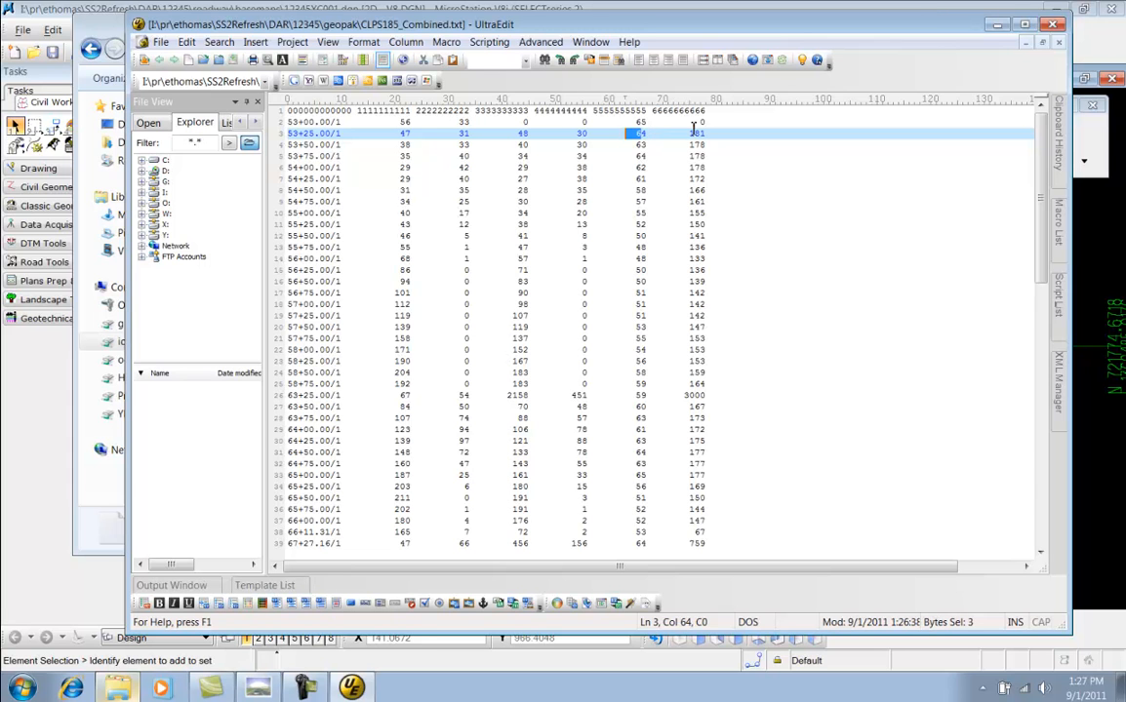
{"action": "scroll", "coordinate": [771, 210], "scroll_direction": "down", "scroll_amount": 13}
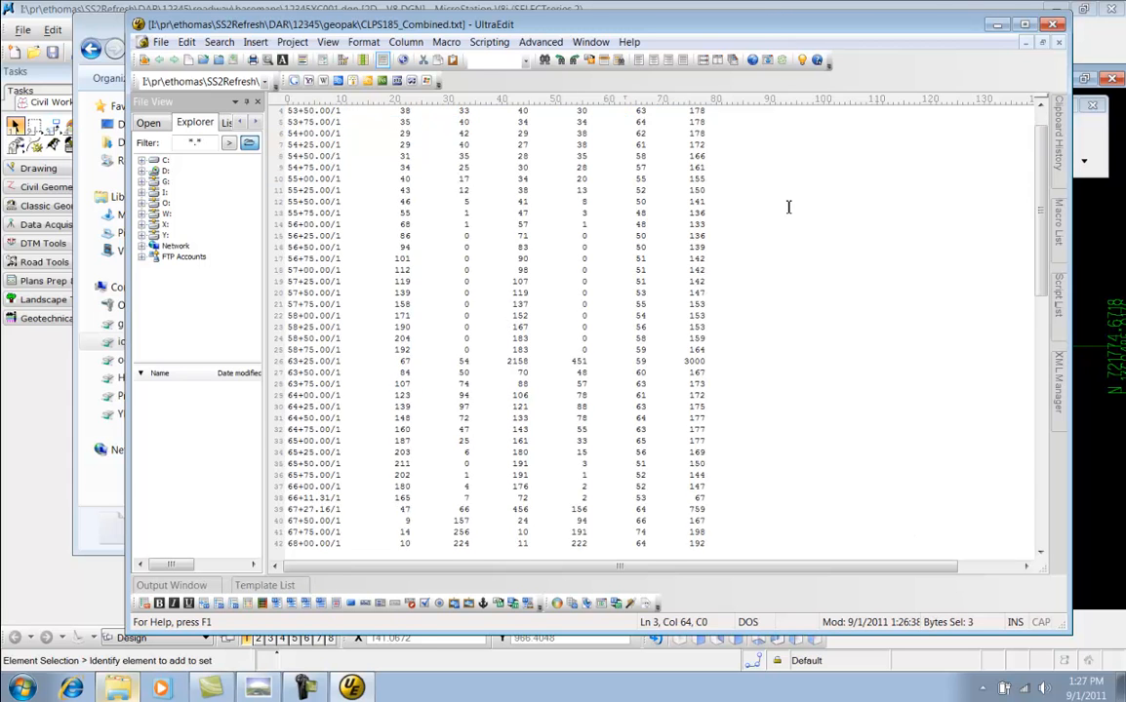
{"action": "scroll", "coordinate": [777, 207], "scroll_direction": "up", "scroll_amount": 13}
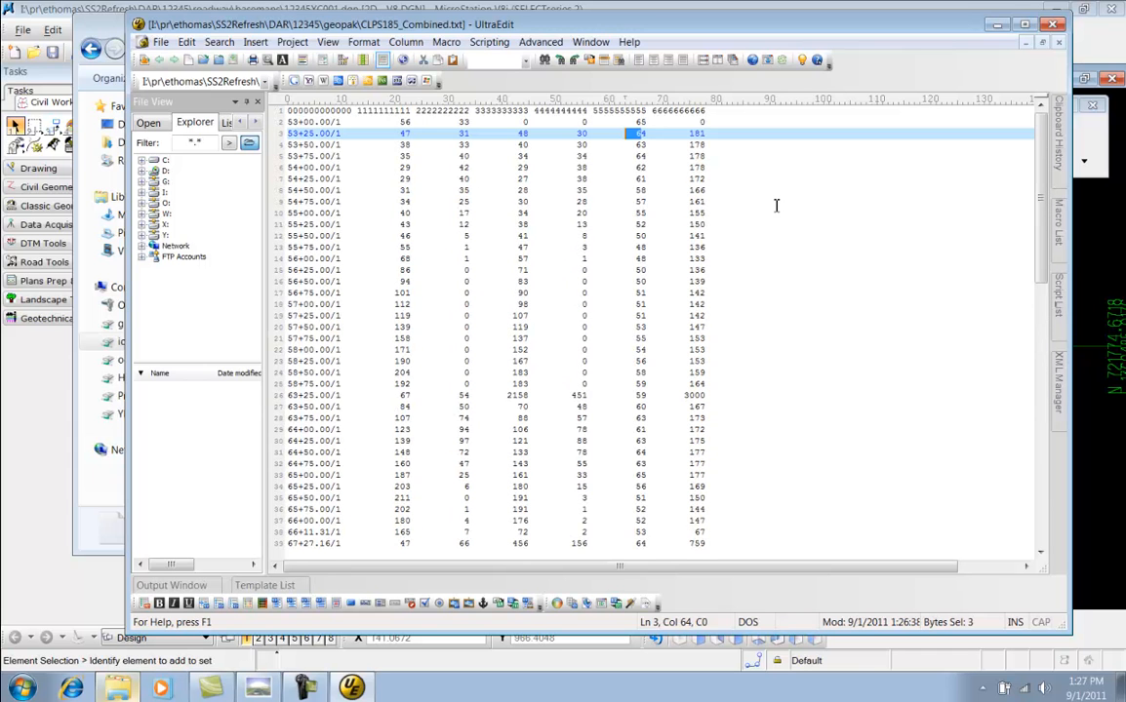
{"action": "left_click", "coordinate": [1056, 26]}
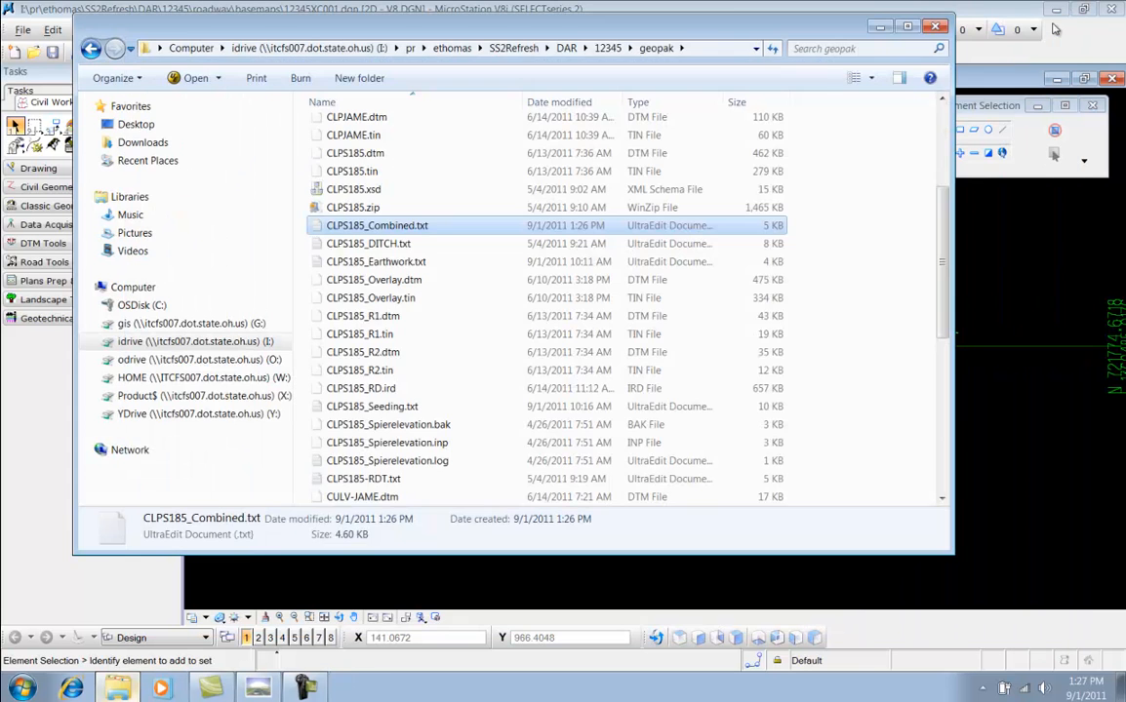
{"action": "left_click", "coordinate": [880, 27]}
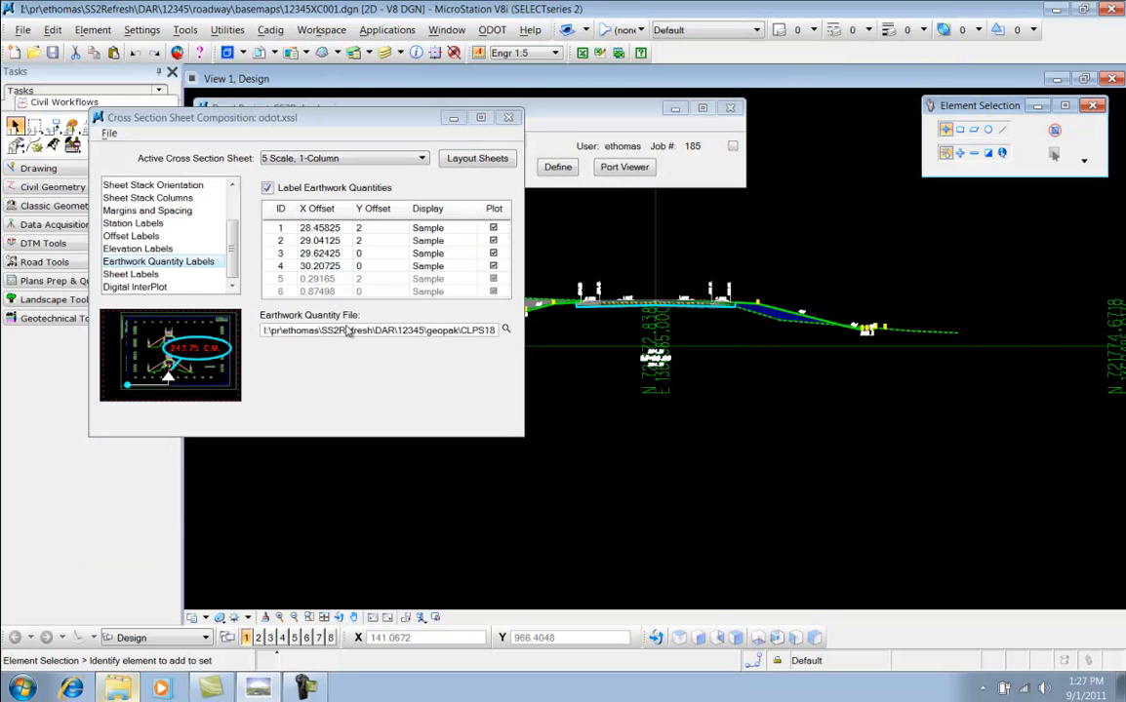
Set the earthwork quantity file to CLPS185_Combined.txt and close Sheet Composition, saving the cross section sheet settings
{"action": "left_click", "coordinate": [504, 330]}
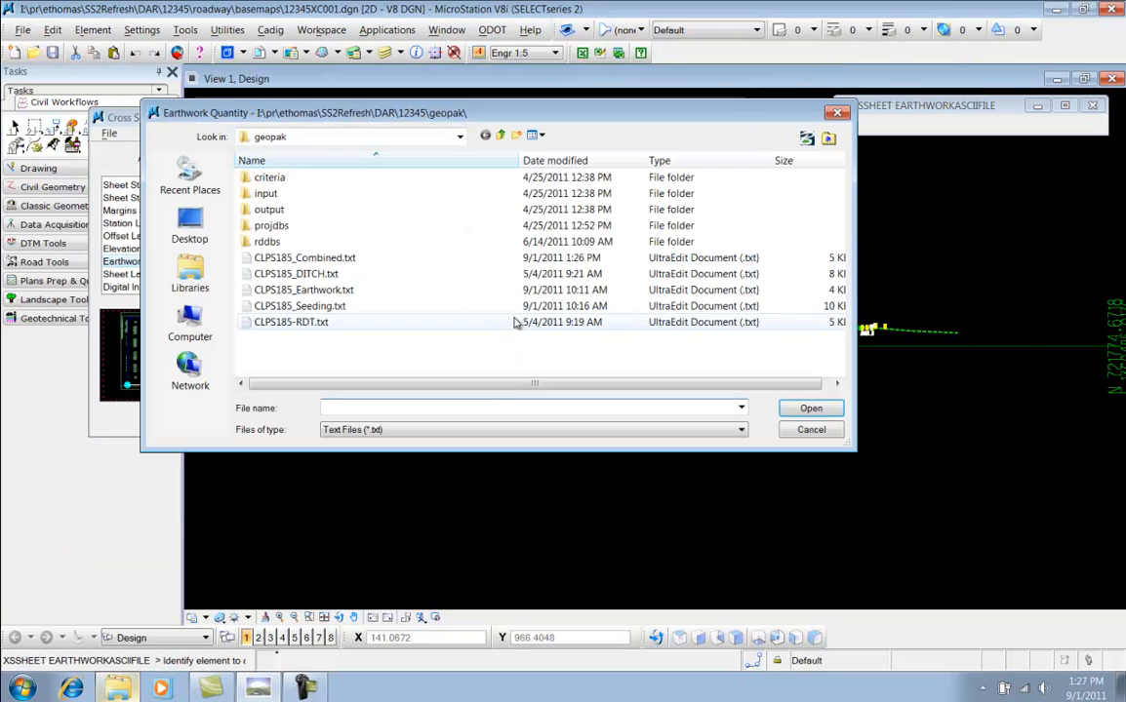
{"action": "double_click", "coordinate": [345, 259]}
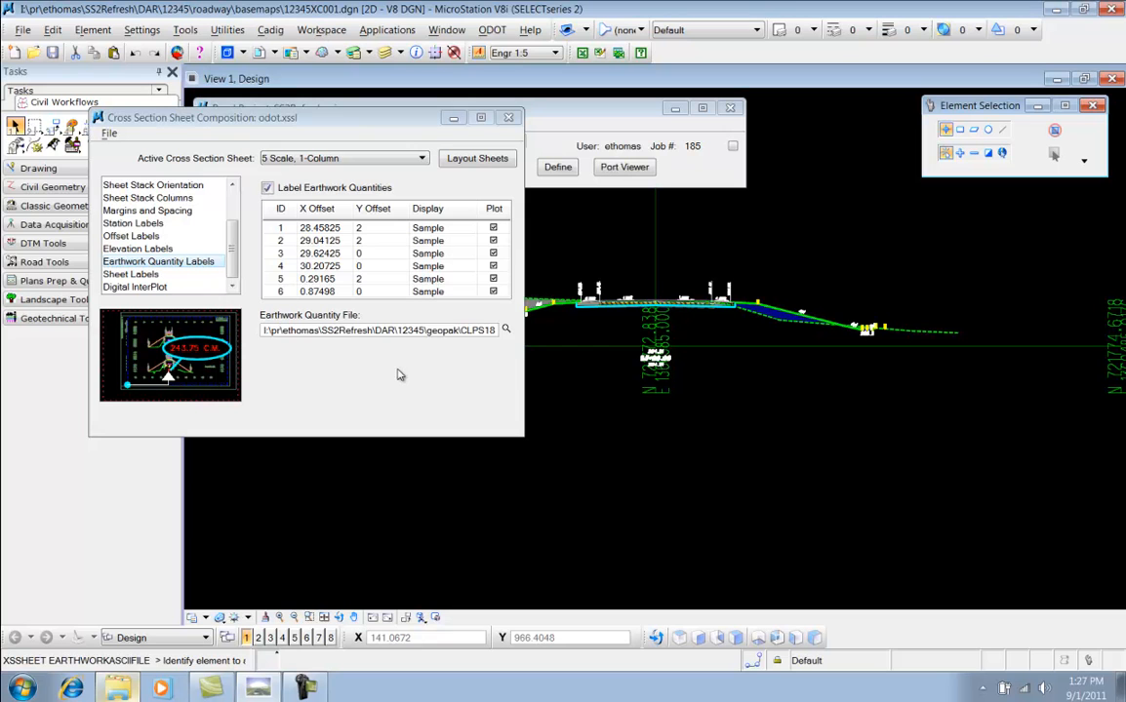
{"action": "left_click", "coordinate": [509, 119]}
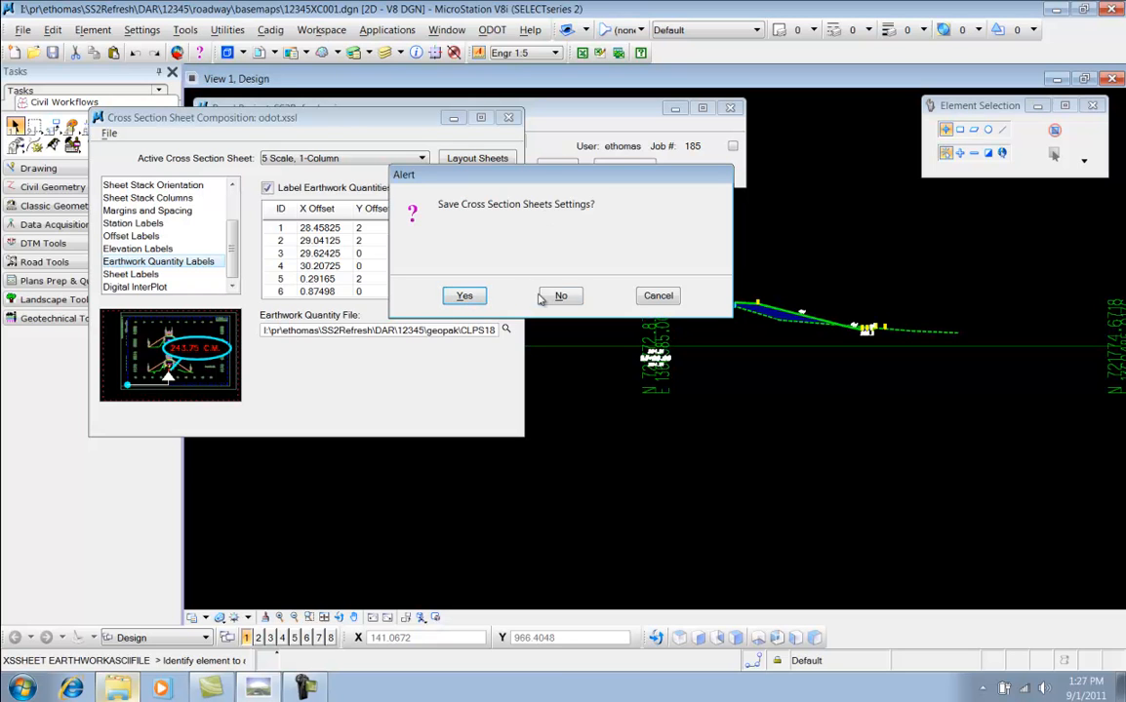
{"action": "left_click", "coordinate": [472, 297]}
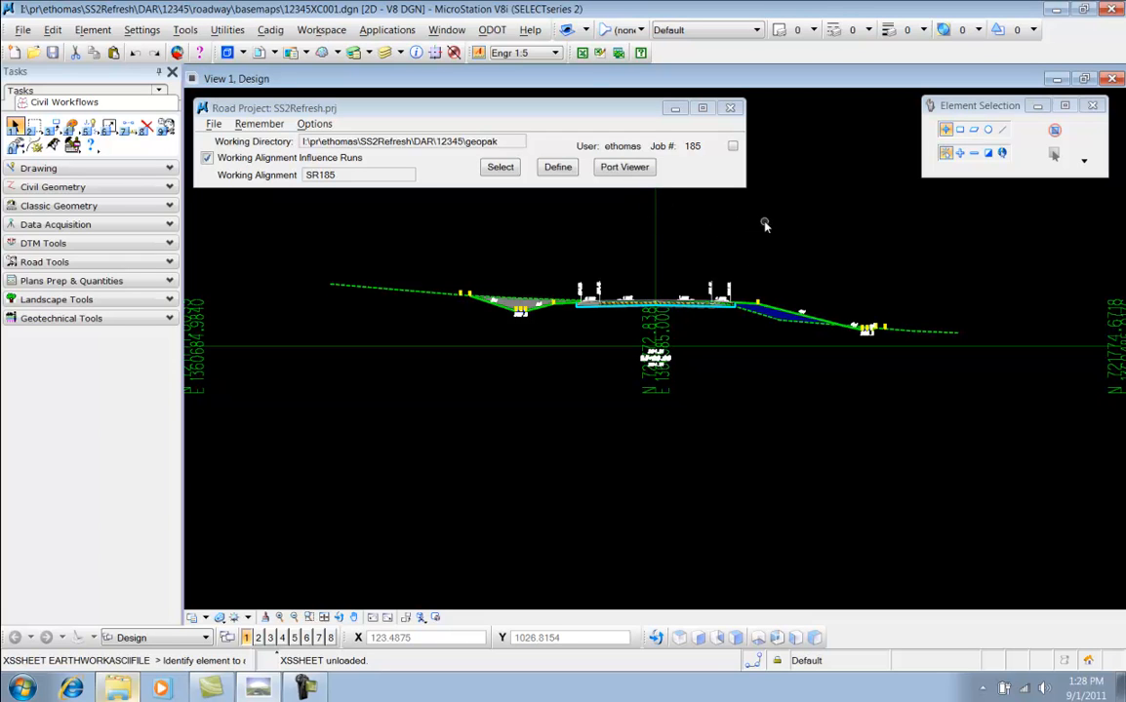
Launch the XS Boundary tool and set the XS scale to 5 and the sheet cell to CROSS
{"action": "left_click", "coordinate": [491, 30]}
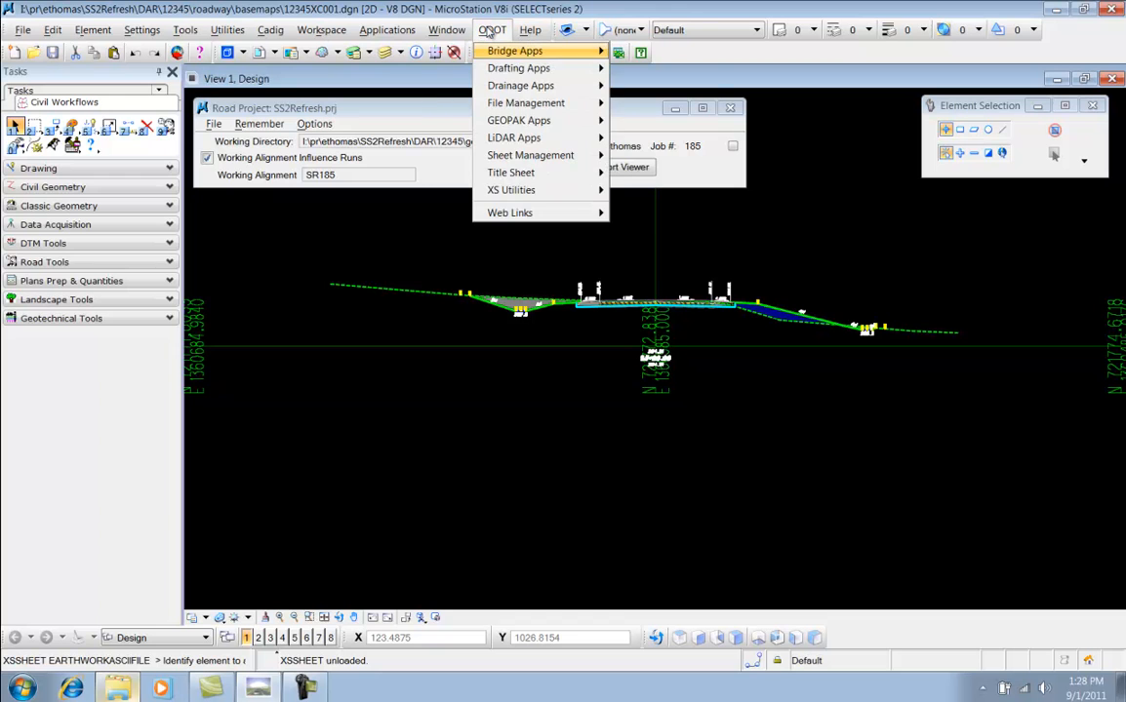
{"action": "mouse_move", "coordinate": [528, 192]}
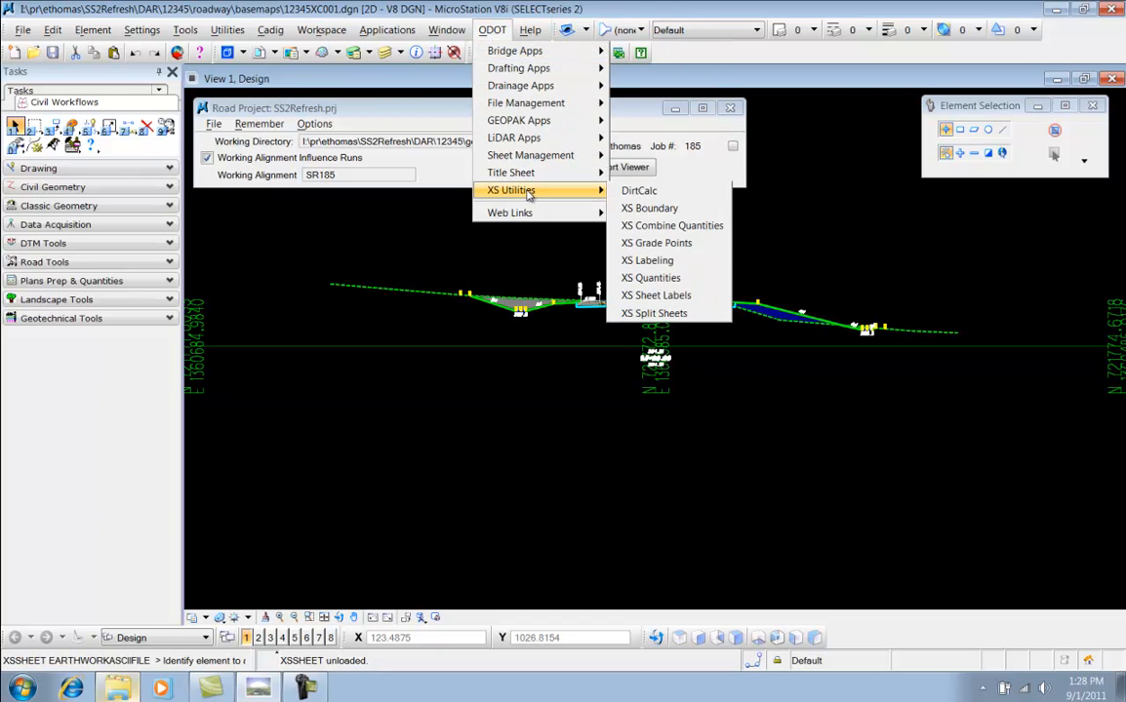
{"action": "left_click", "coordinate": [683, 215]}
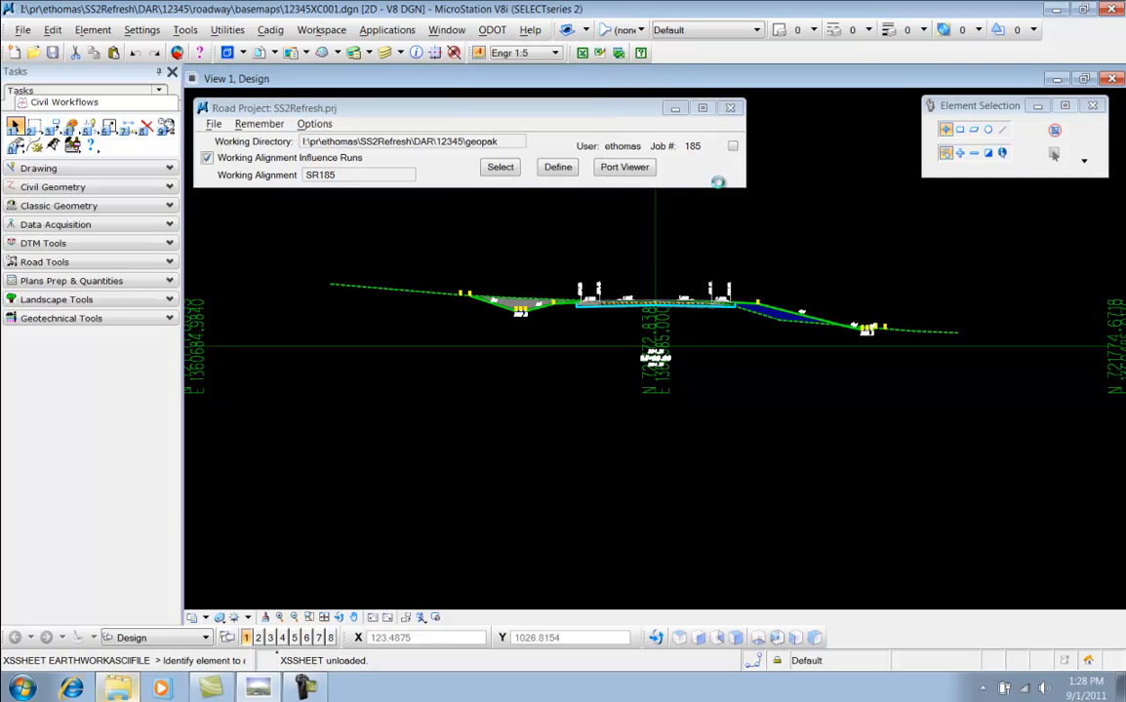
{"action": "left_click_drag", "start_coordinate": [630, 244], "coordinate": [386, 101]}
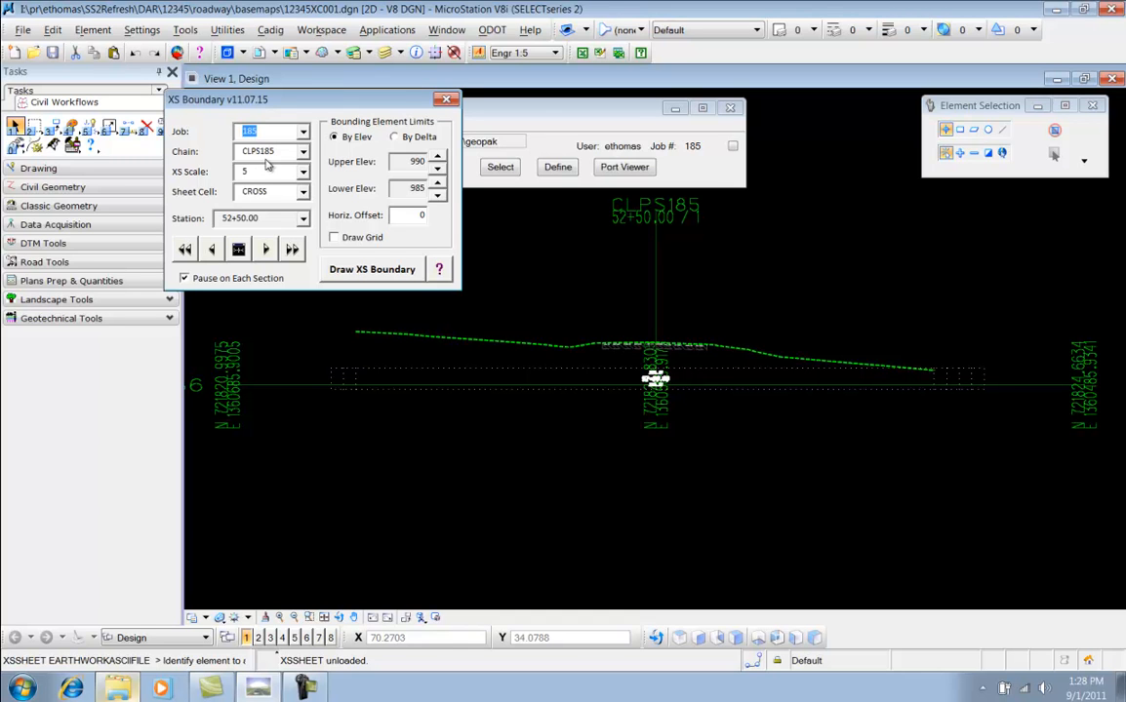
{"action": "left_click", "coordinate": [303, 171]}
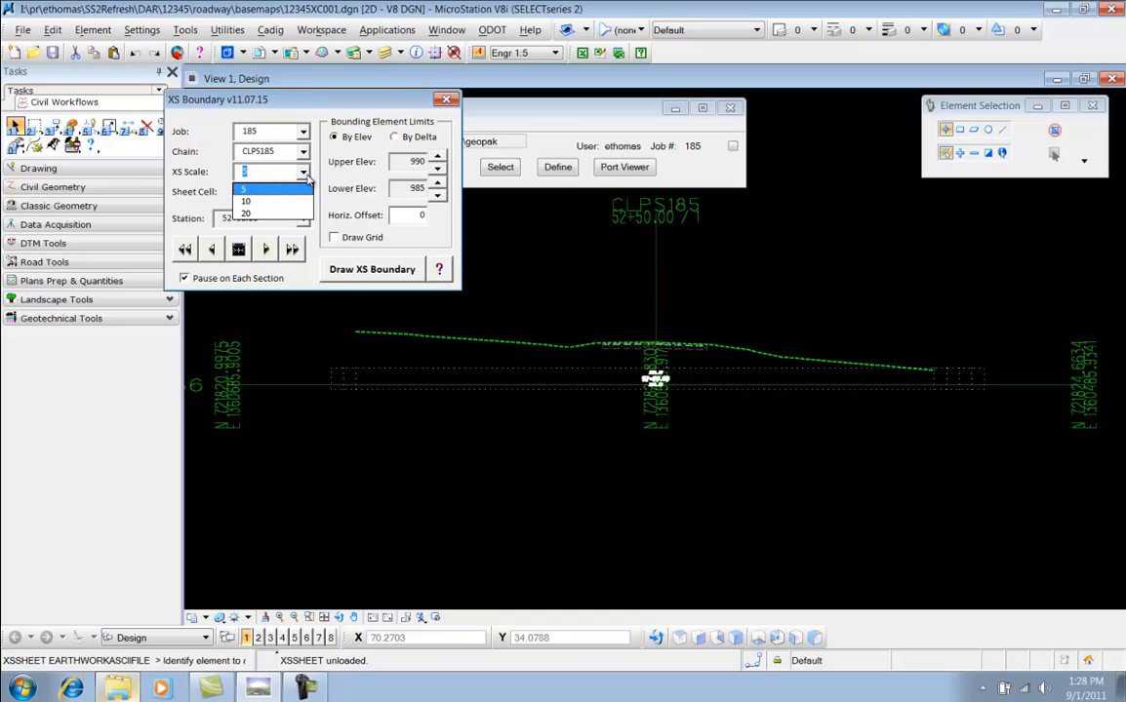
{"action": "left_click", "coordinate": [297, 187]}
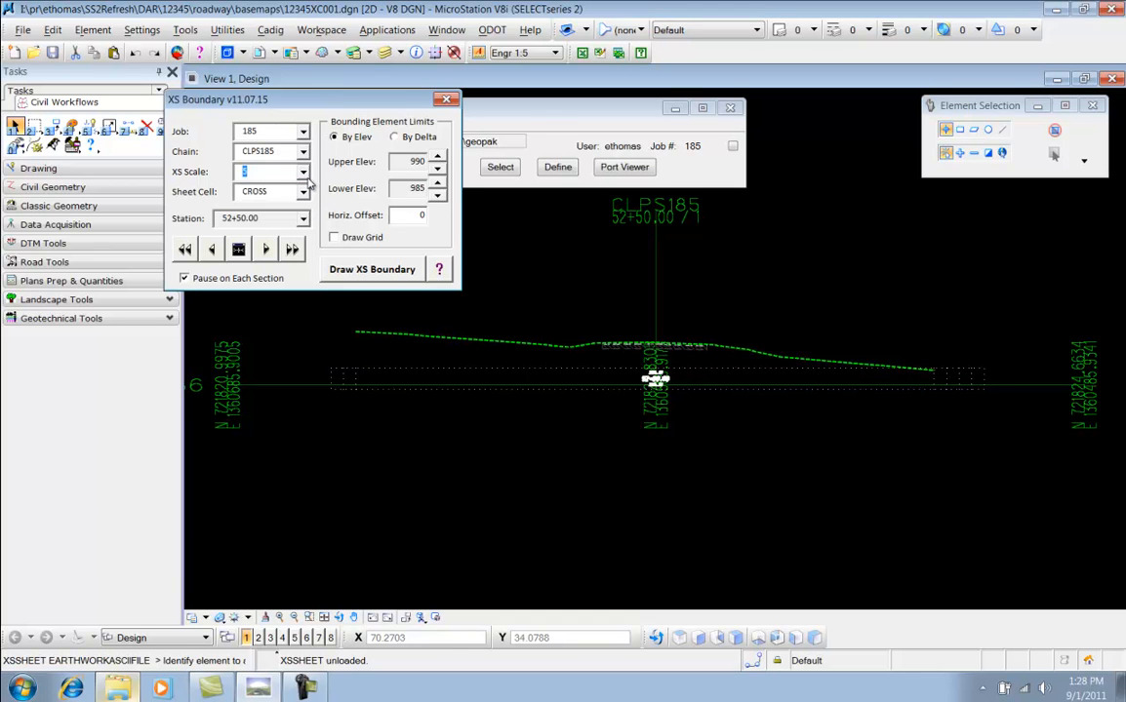
{"action": "left_click", "coordinate": [304, 193]}
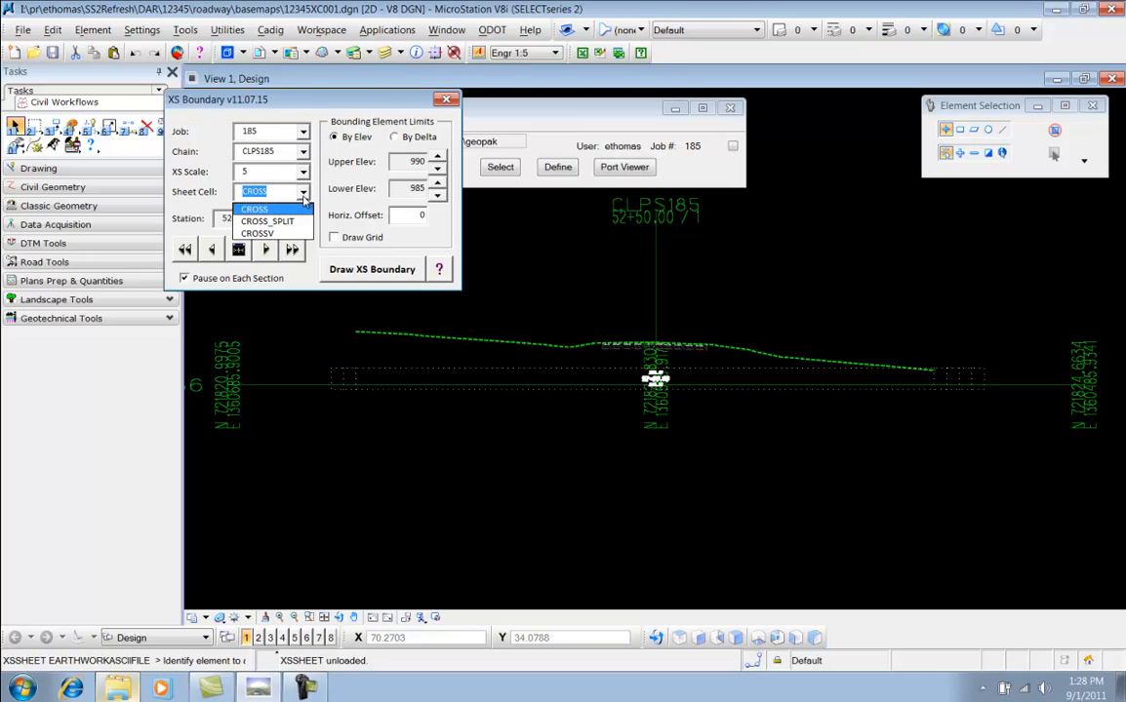
{"action": "left_click", "coordinate": [265, 191]}
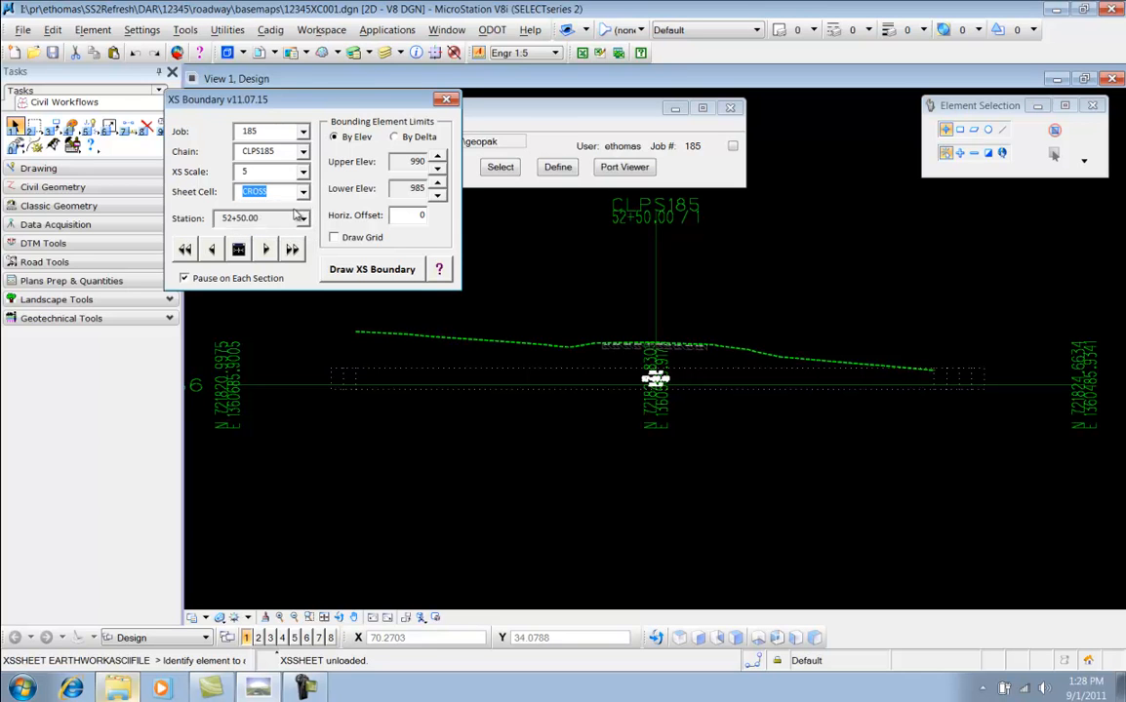
Step back and forth between the cross sections at stations 52+50 and 53+00 to review them
{"action": "left_click_drag", "start_coordinate": [324, 102], "coordinate": [320, 95]}
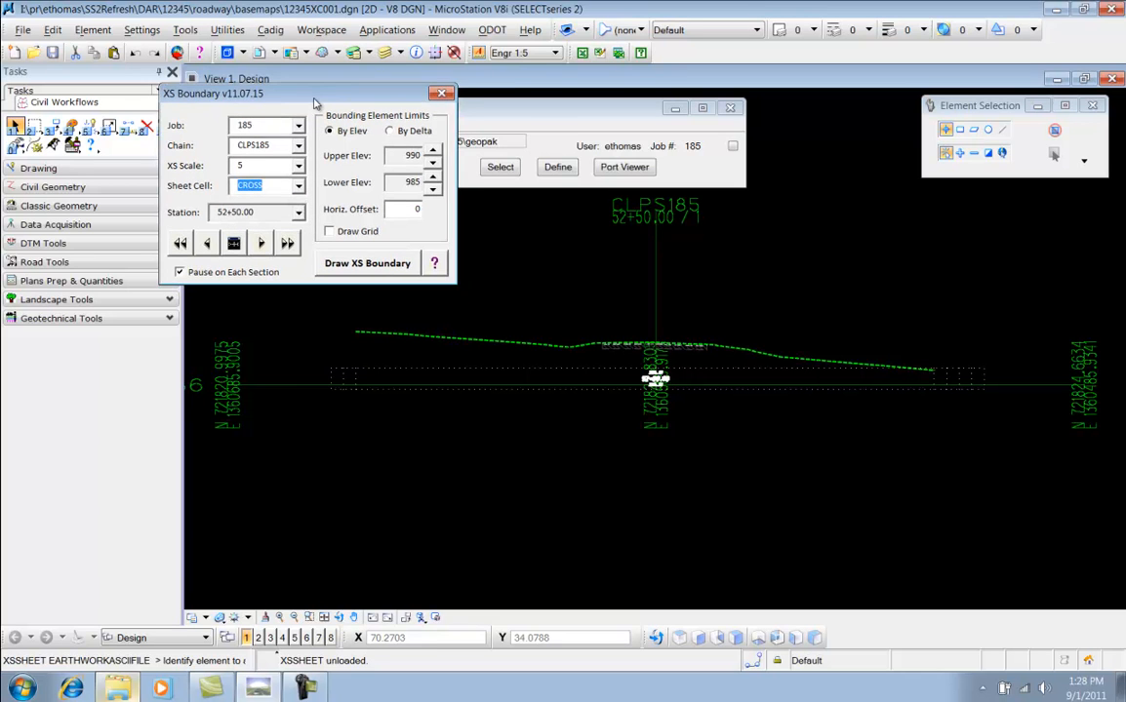
{"action": "left_click", "coordinate": [261, 243]}
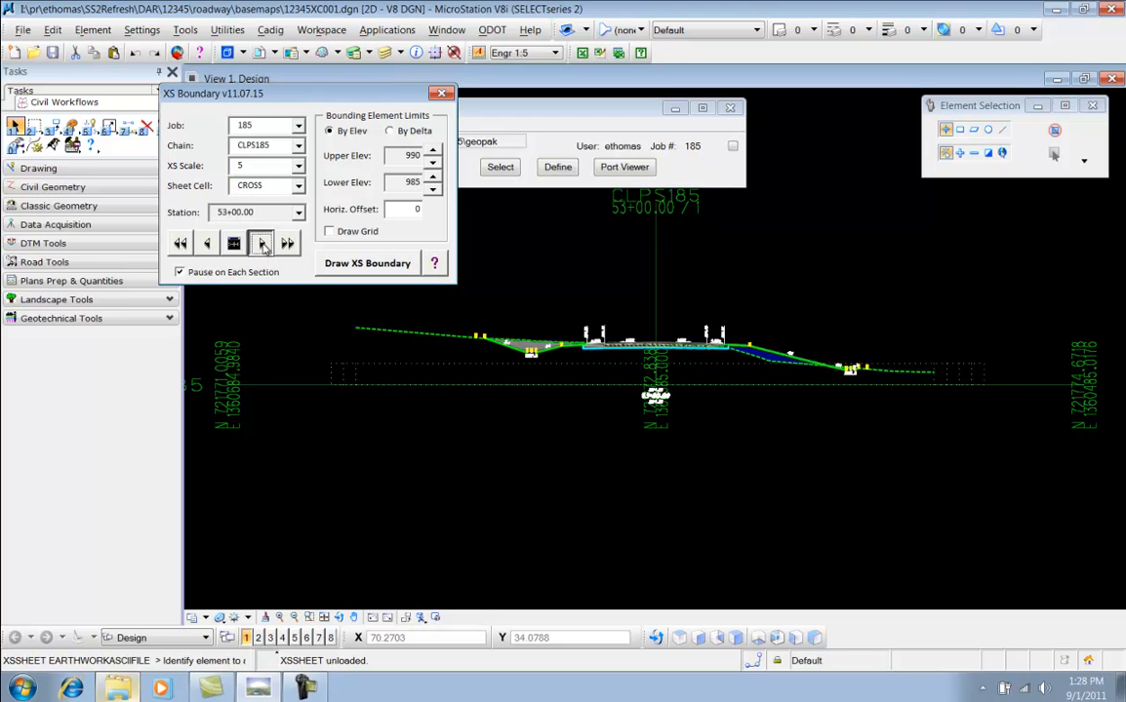
{"action": "left_click", "coordinate": [234, 243]}
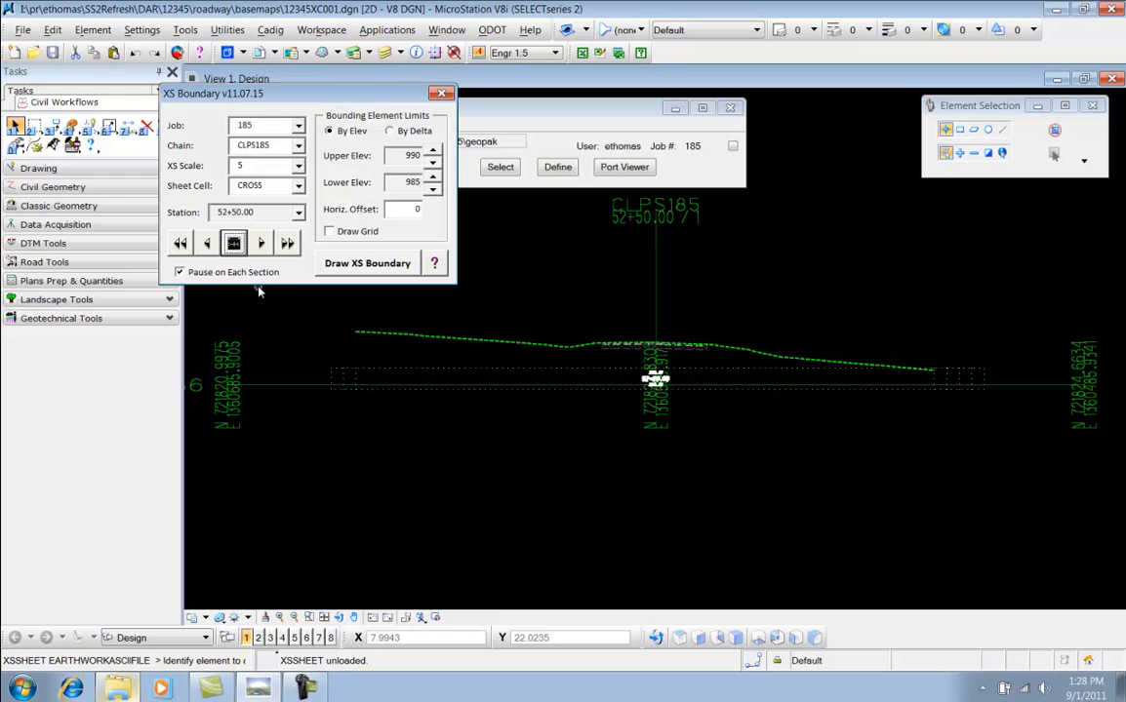
{"action": "left_click", "coordinate": [261, 243]}
{"action": "left_click", "coordinate": [260, 245]}
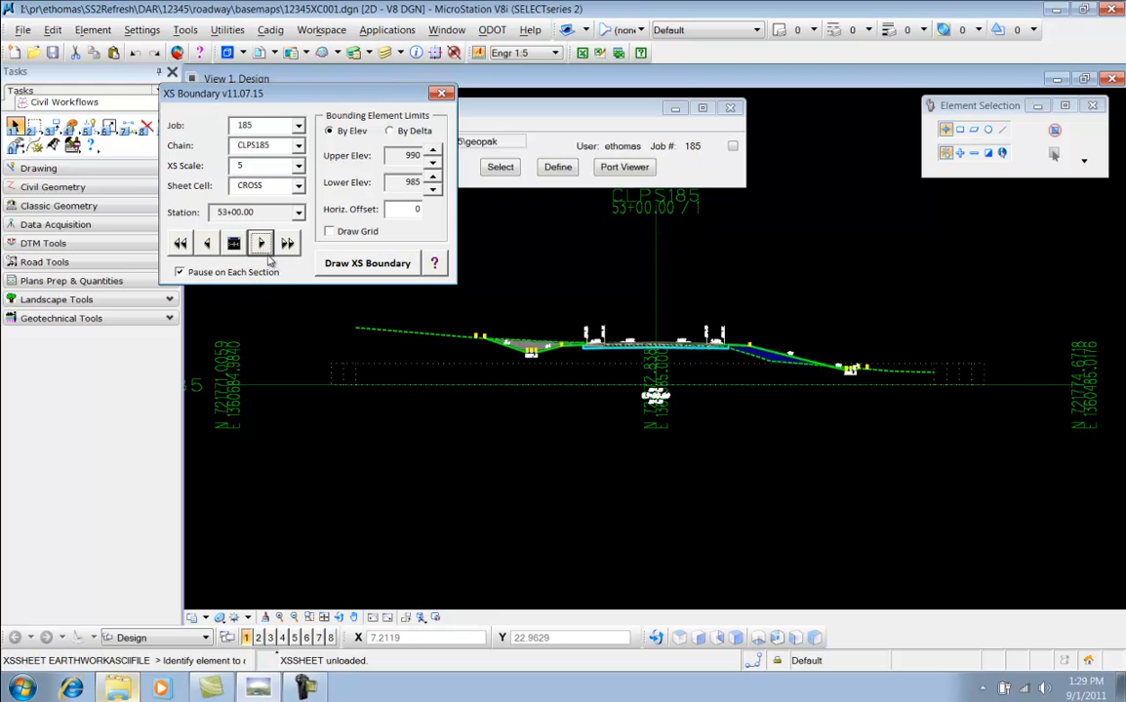
{"action": "left_click", "coordinate": [239, 240]}
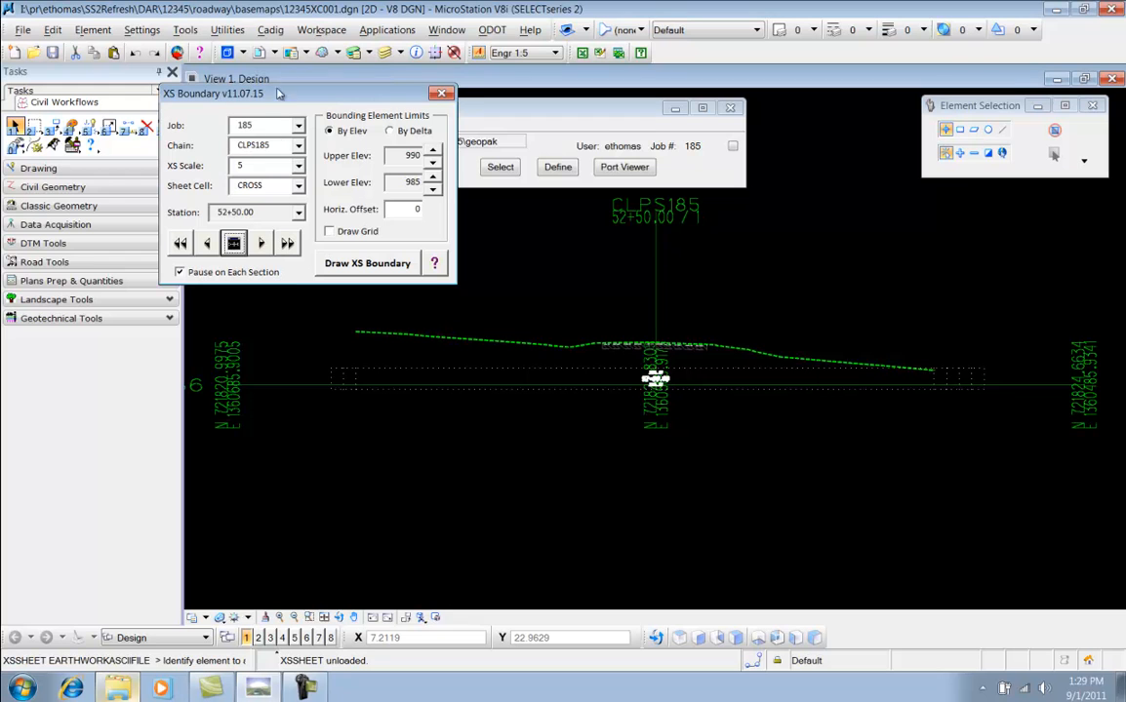
{"action": "left_click_drag", "start_coordinate": [259, 92], "coordinate": [247, 82]}
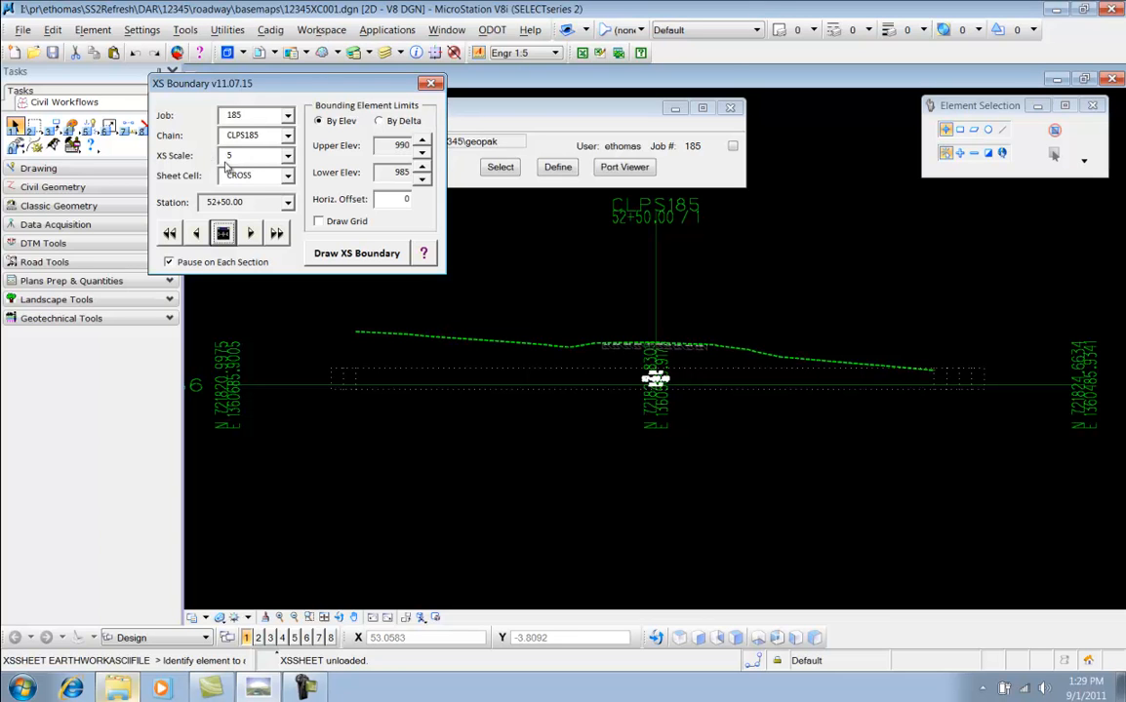
Set the bounding upper elevation to 1010 and the lower elevation to 980
{"action": "left_click", "coordinate": [422, 141]}
{"action": "left_click", "coordinate": [422, 141]}
{"action": "left_click", "coordinate": [422, 167]}
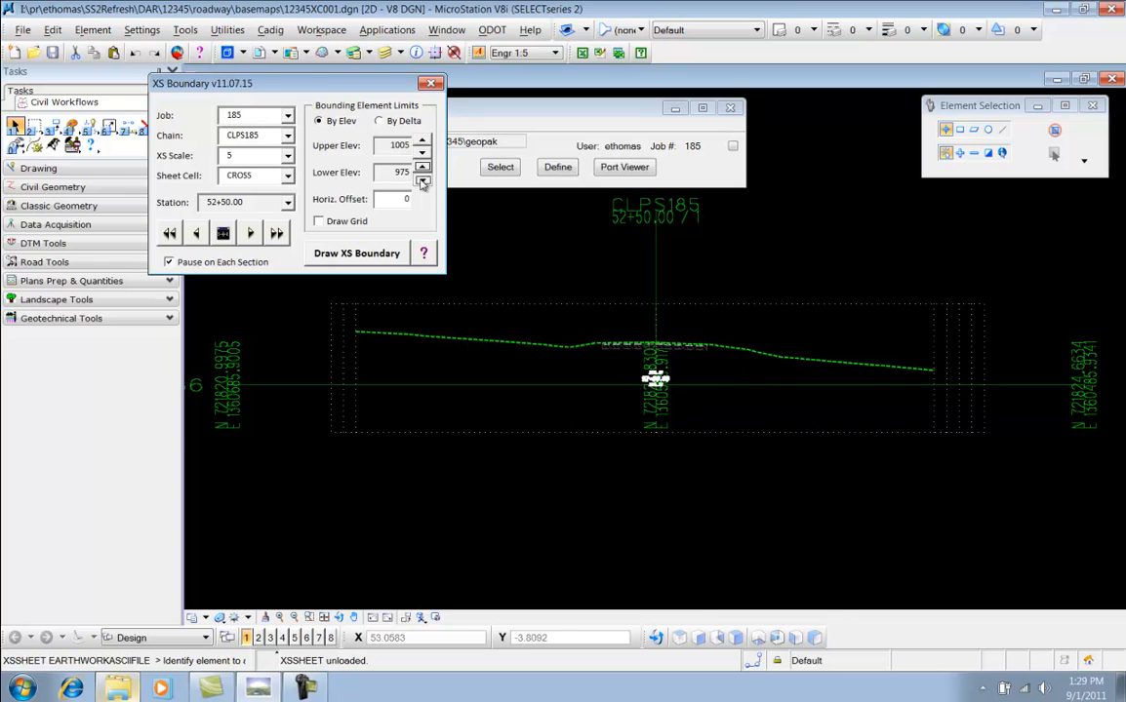
{"action": "left_click", "coordinate": [423, 179]}
{"action": "left_click", "coordinate": [423, 180]}
{"action": "left_click", "coordinate": [422, 180]}
{"action": "left_click", "coordinate": [423, 168]}
{"action": "left_click", "coordinate": [422, 140]}
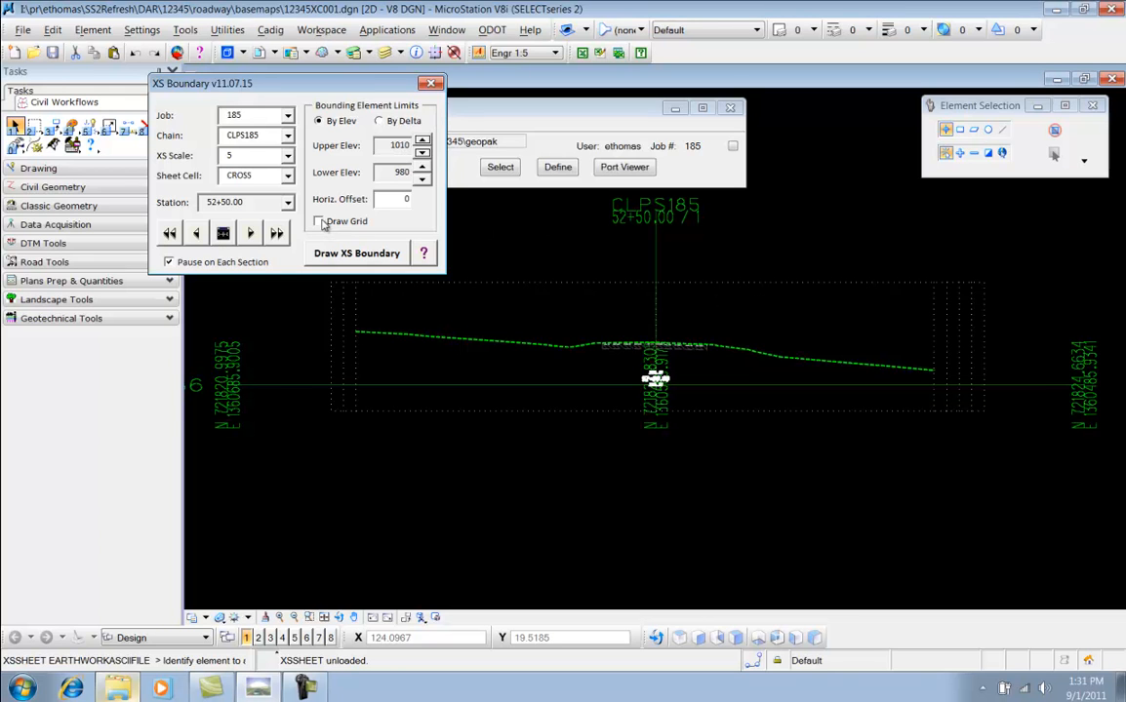
{"action": "left_click", "coordinate": [319, 222]}
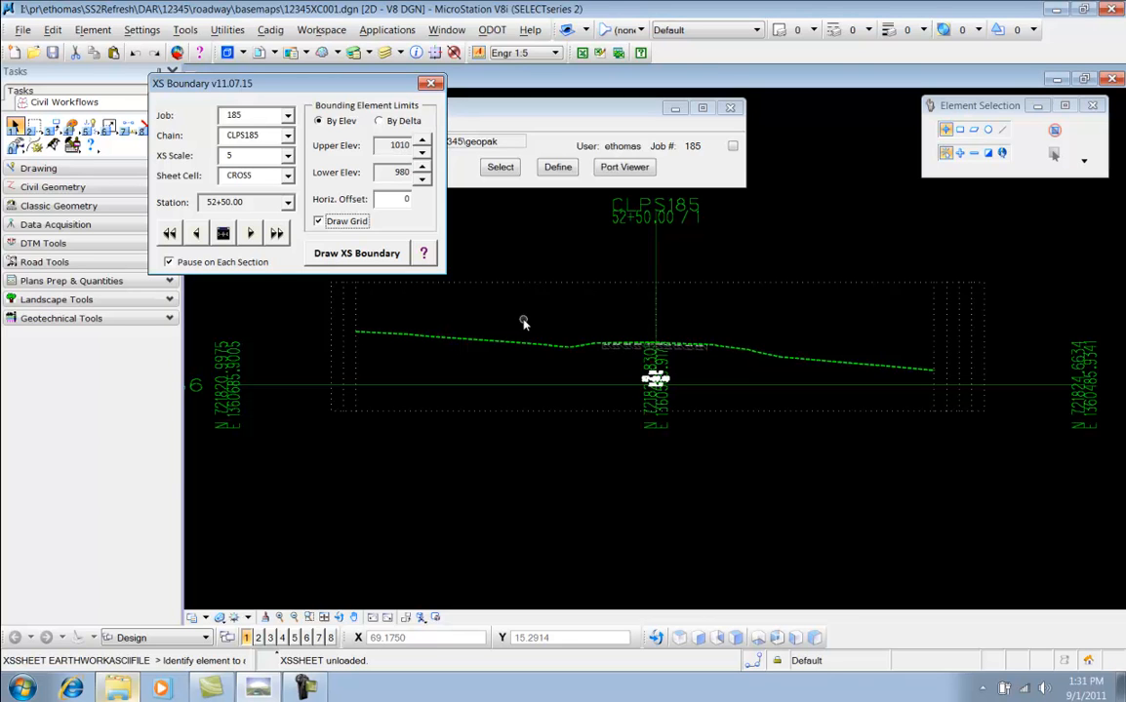
{"action": "left_click", "coordinate": [319, 222]}
{"action": "left_click", "coordinate": [235, 265]}
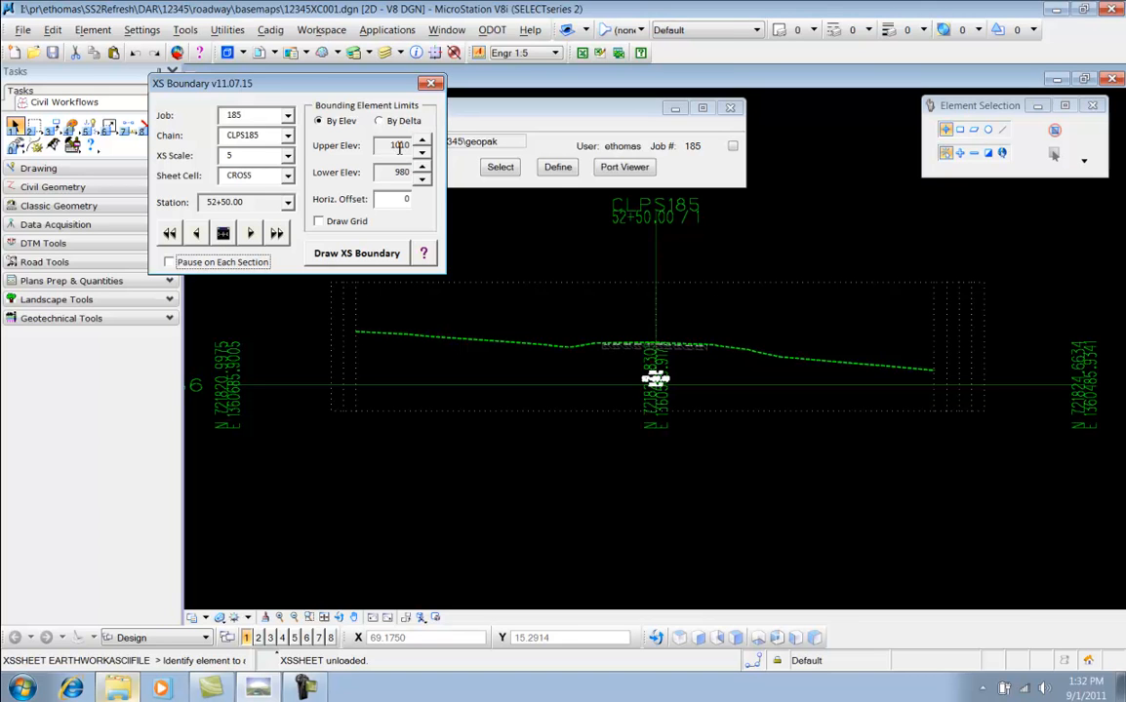
{"action": "left_click", "coordinate": [220, 262]}
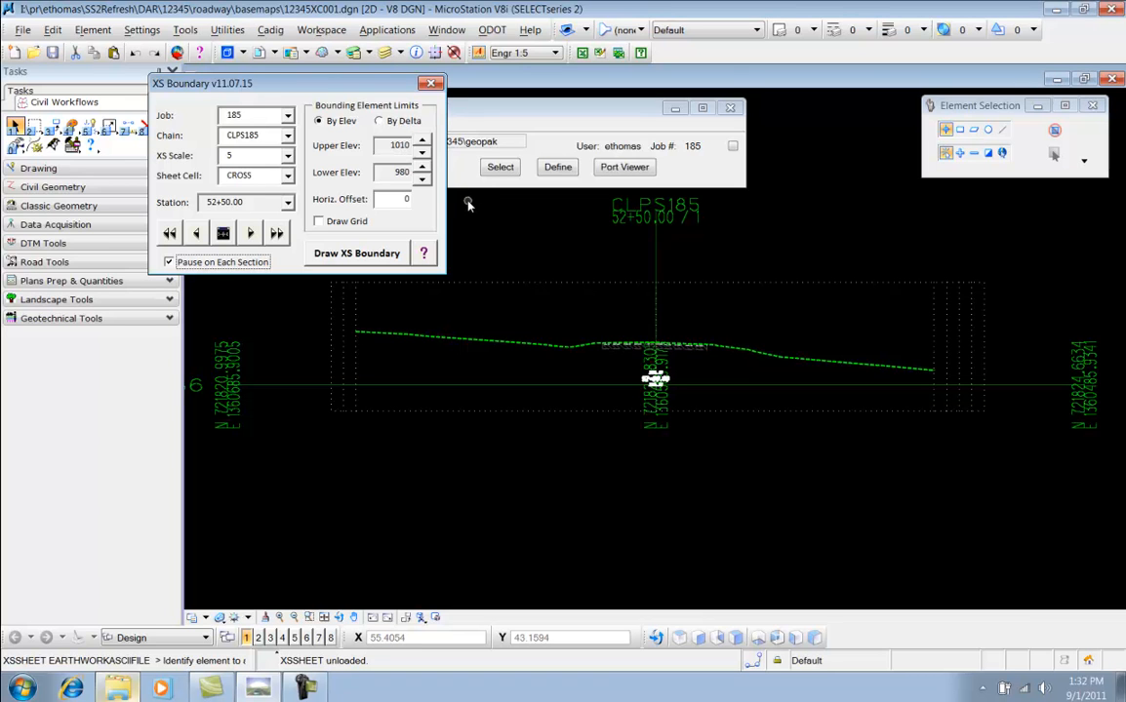
Advance to the cross section at station 52+75 and draw its XS boundary
{"action": "left_click", "coordinate": [224, 235]}
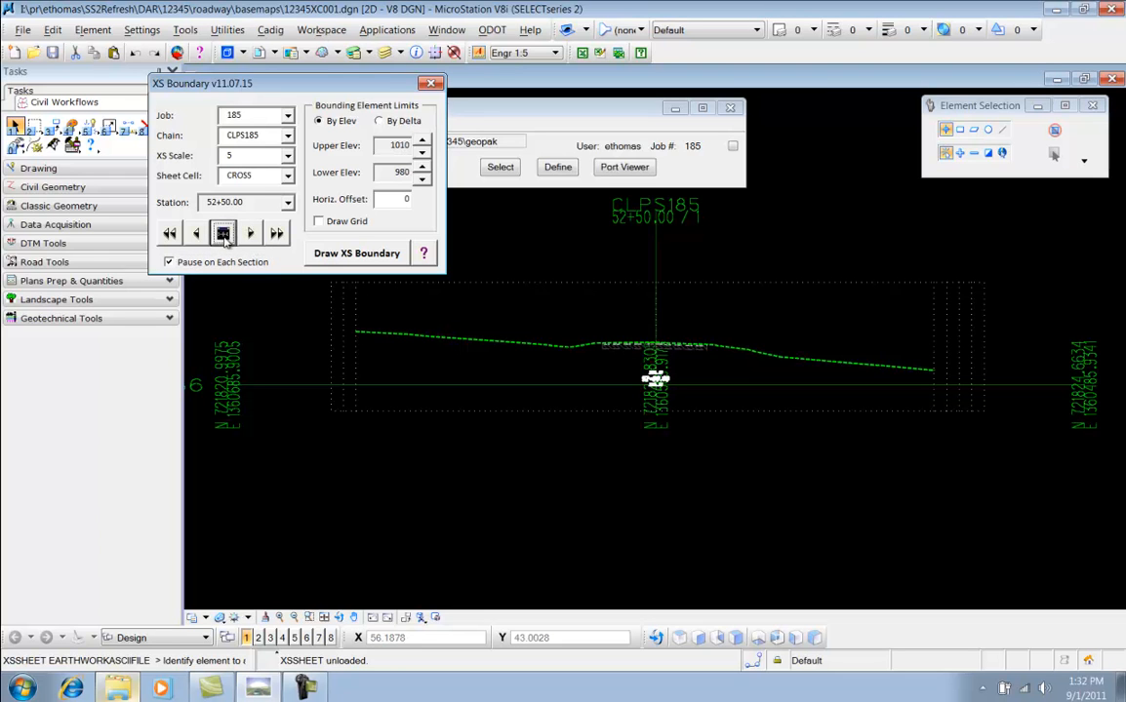
{"action": "left_click", "coordinate": [252, 234]}
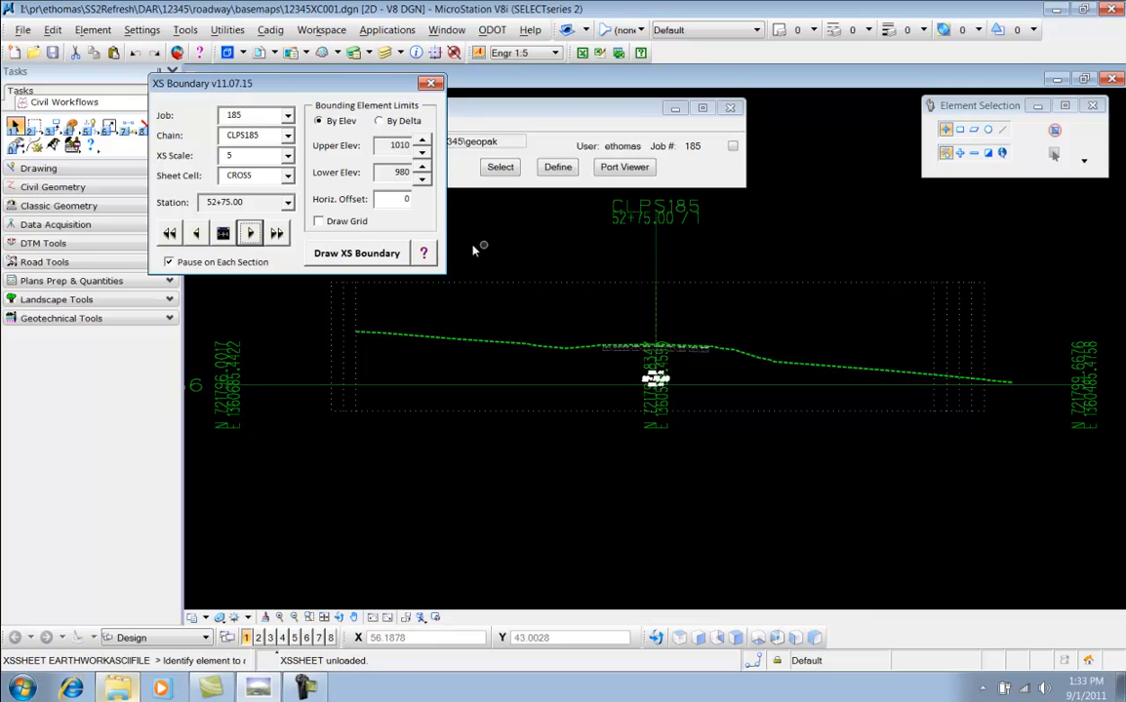
{"action": "left_click", "coordinate": [344, 255]}
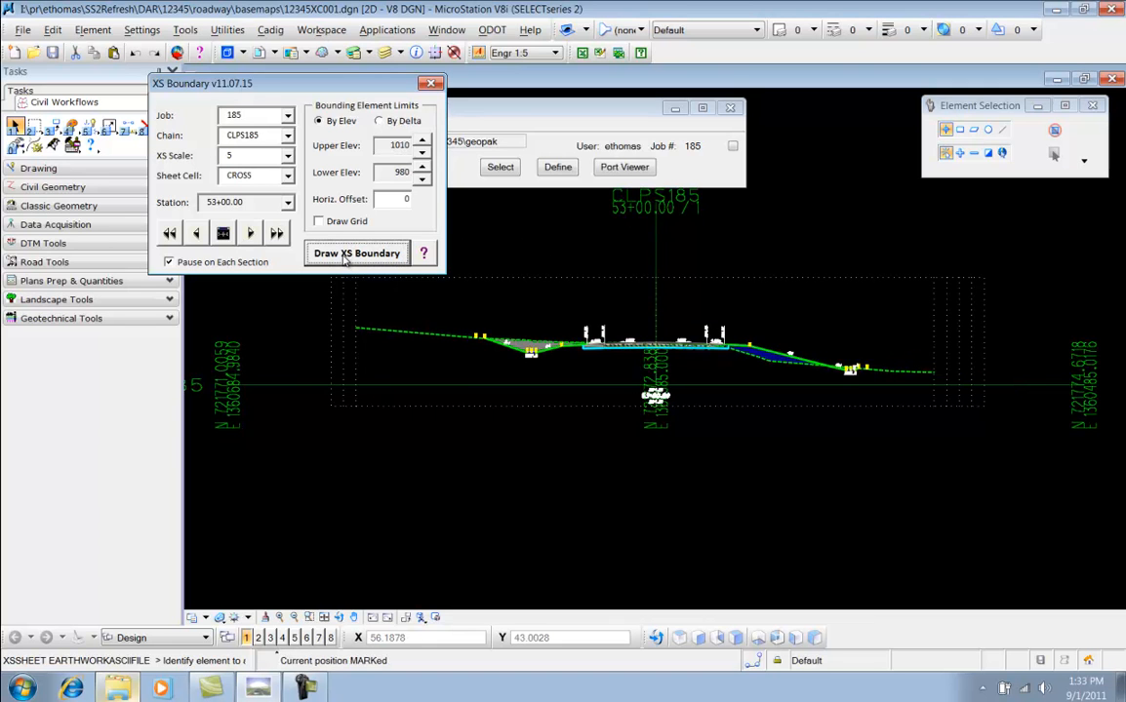
Set the elevation limits to 1005 upper and 975 lower and draw boundaries for successive sections from 53+00 to 55+50
{"action": "scroll", "coordinate": [387, 172], "scroll_direction": "down", "scroll_amount": 1}
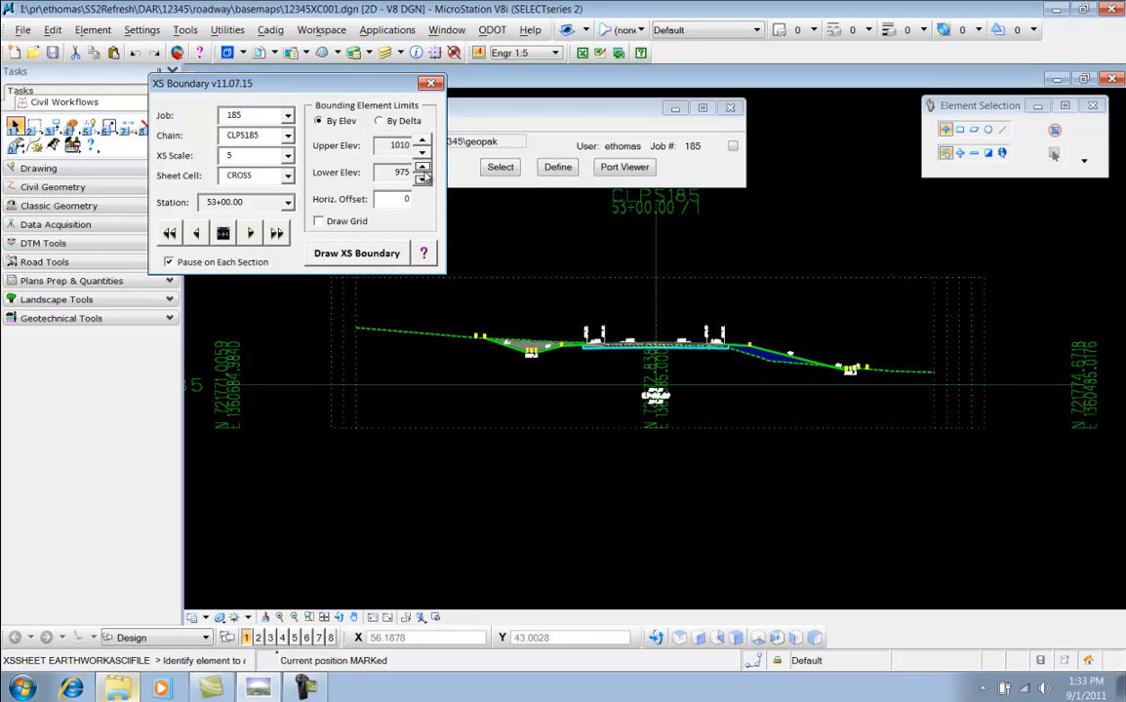
{"action": "left_click", "coordinate": [421, 153]}
{"action": "left_click", "coordinate": [353, 253]}
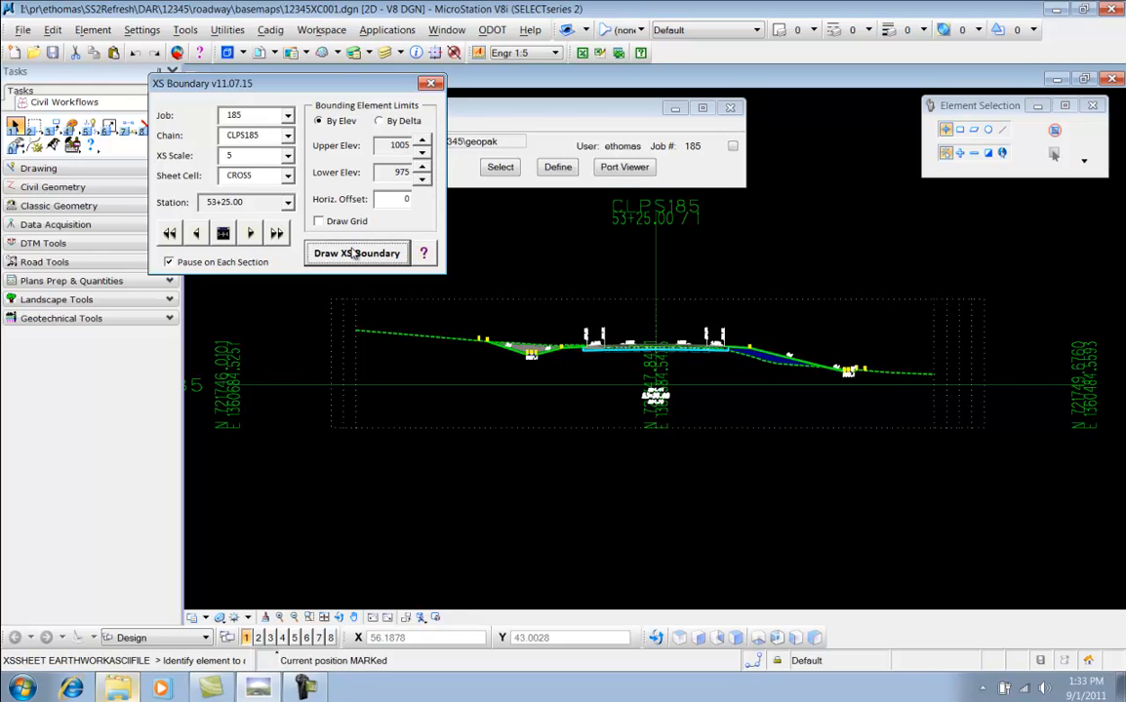
{"action": "left_click", "coordinate": [354, 253]}
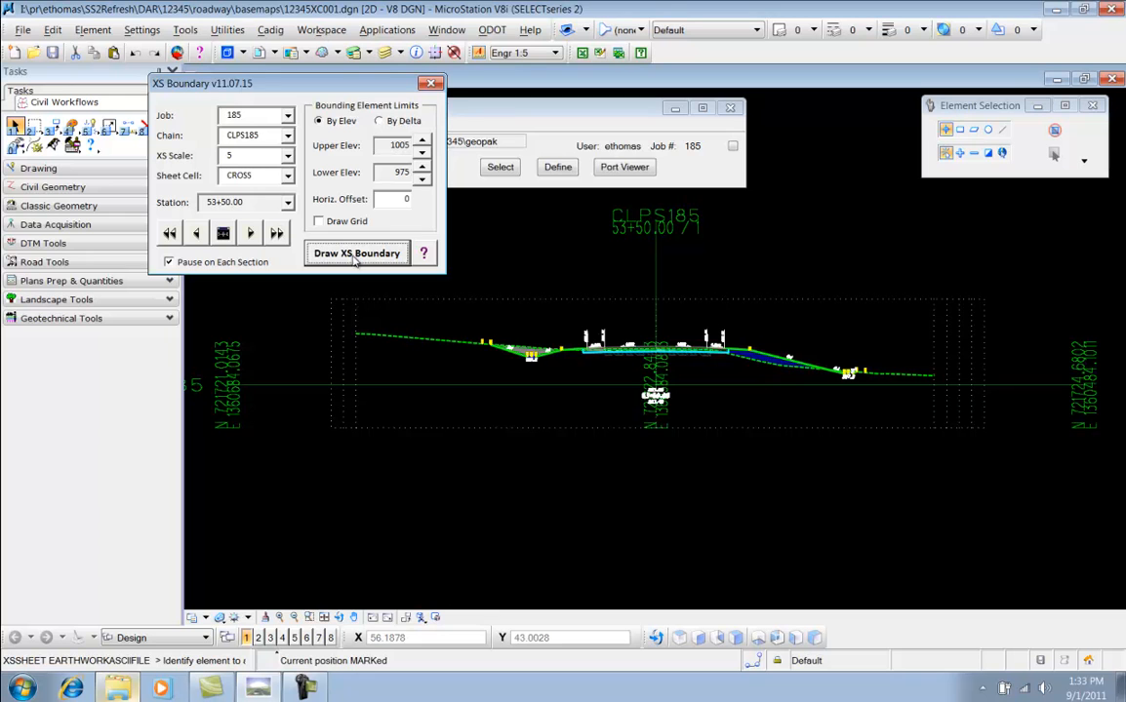
{"action": "left_click", "coordinate": [356, 256]}
{"action": "left_click", "coordinate": [356, 255]}
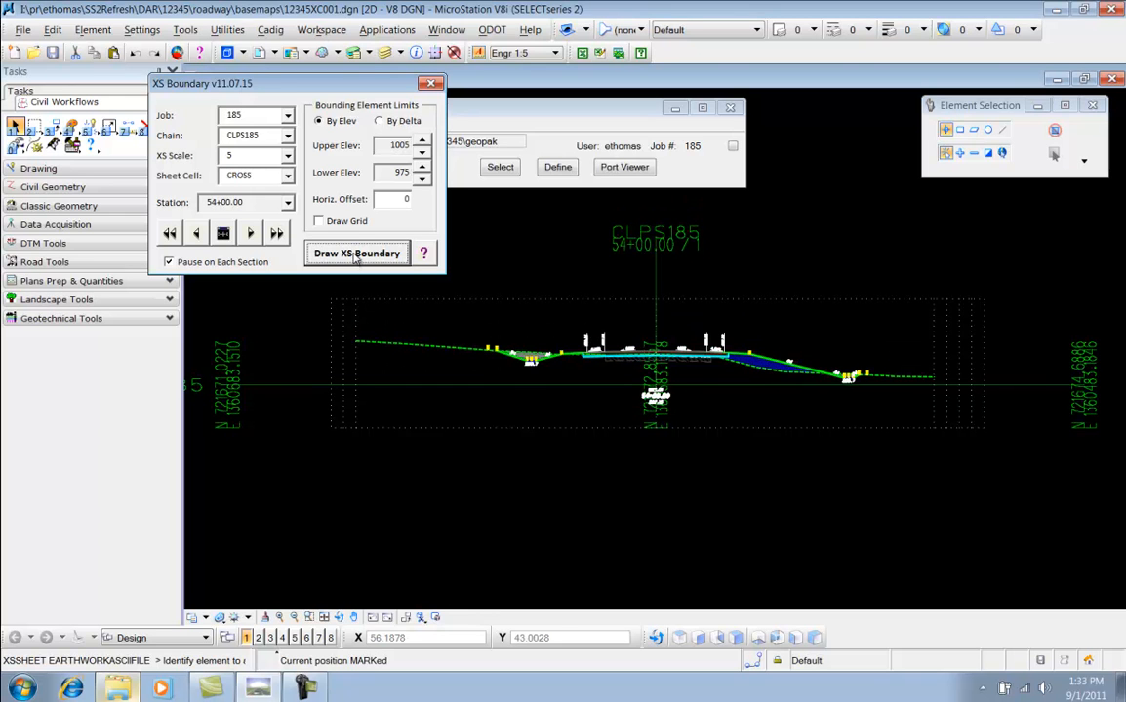
{"action": "left_click", "coordinate": [356, 255]}
{"action": "left_click", "coordinate": [356, 255]}
{"action": "left_click", "coordinate": [356, 254]}
{"action": "left_click", "coordinate": [356, 254]}
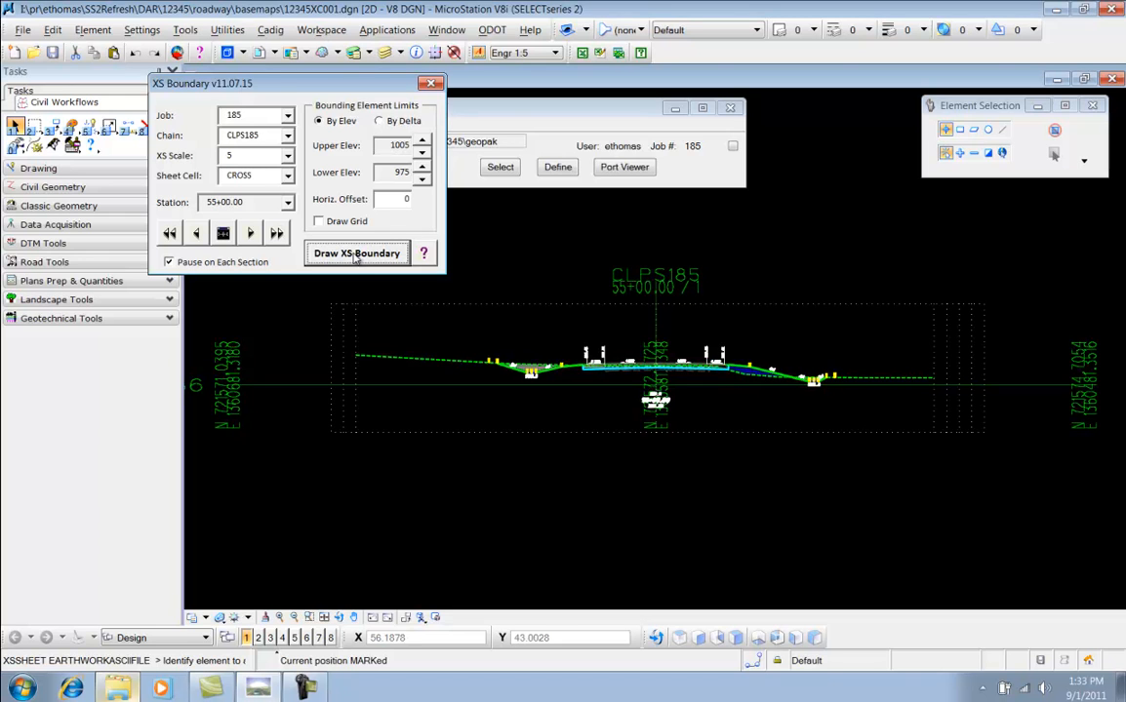
{"action": "left_click", "coordinate": [356, 255]}
{"action": "left_click", "coordinate": [356, 254]}
Set the elevation limits to 1000 upper and 970 lower and draw boundaries for sections from 55+75 to 58+00
{"action": "left_click", "coordinate": [356, 254]}
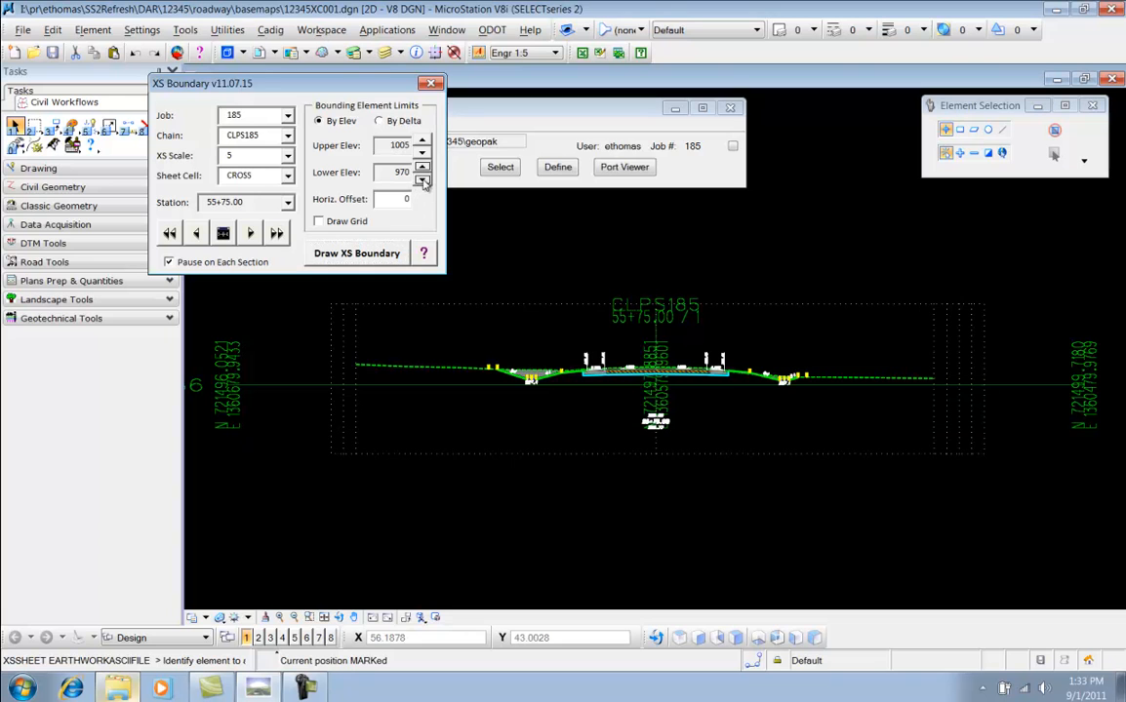
{"action": "left_click", "coordinate": [380, 255]}
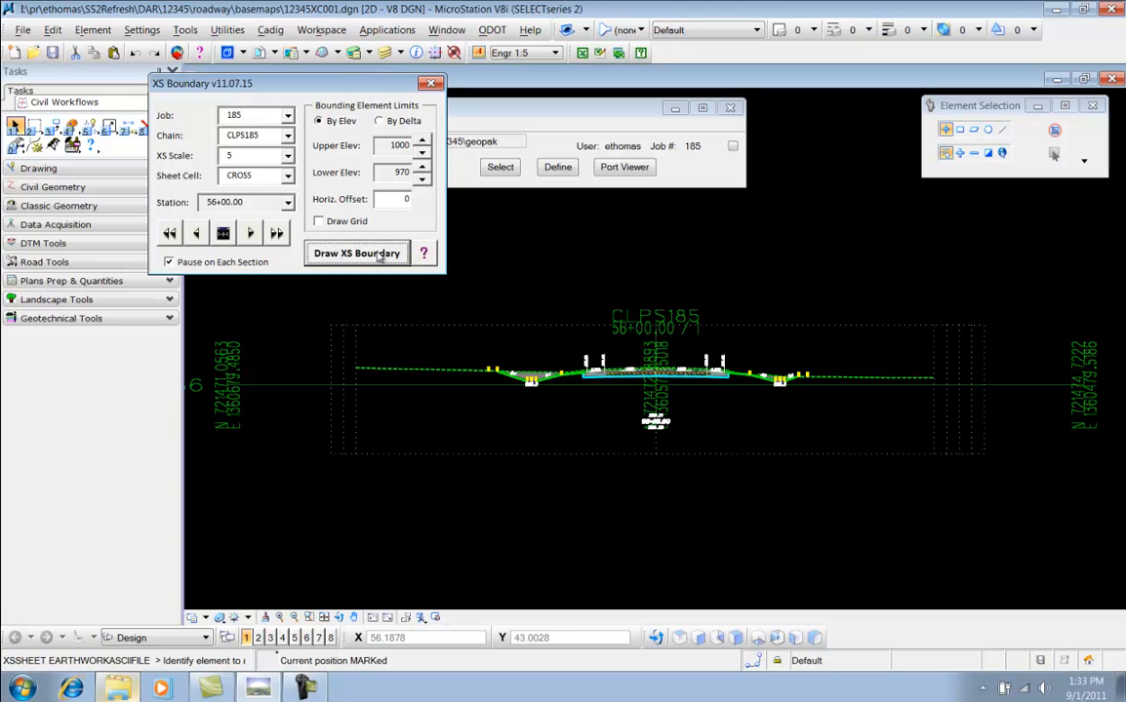
{"action": "left_click", "coordinate": [380, 255]}
{"action": "left_click", "coordinate": [379, 255]}
{"action": "left_click", "coordinate": [379, 254]}
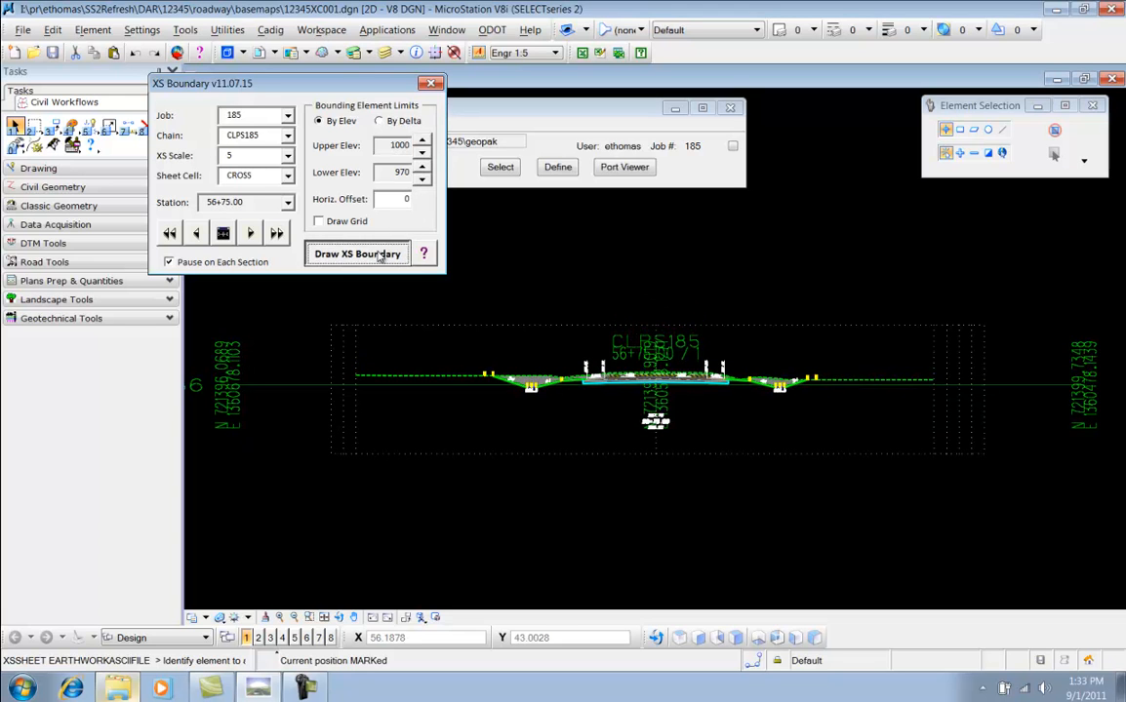
{"action": "left_click", "coordinate": [380, 254]}
{"action": "left_click", "coordinate": [379, 255]}
{"action": "left_click", "coordinate": [379, 255]}
{"action": "left_click", "coordinate": [380, 255]}
{"action": "left_click", "coordinate": [379, 255]}
{"action": "left_click", "coordinate": [379, 254]}
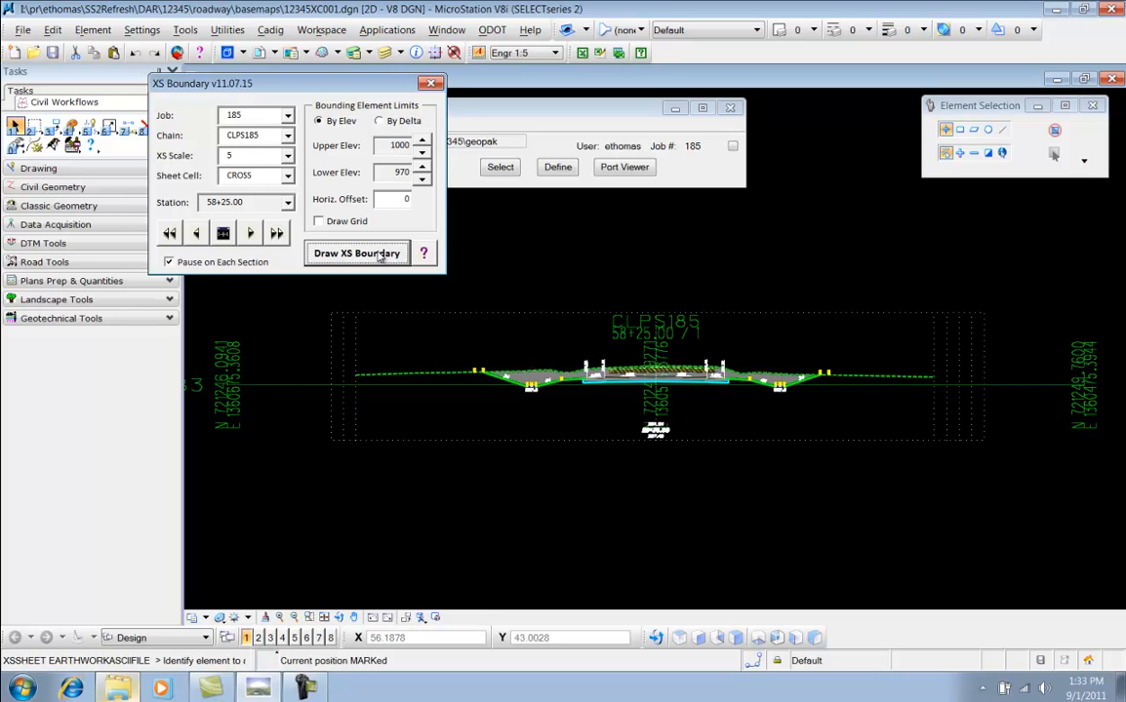
Set the elevation limits to 995 upper and 965 lower and draw boundaries for sections from 58+25 to 66+11.31
{"action": "left_click", "coordinate": [422, 181]}
{"action": "left_click", "coordinate": [423, 155]}
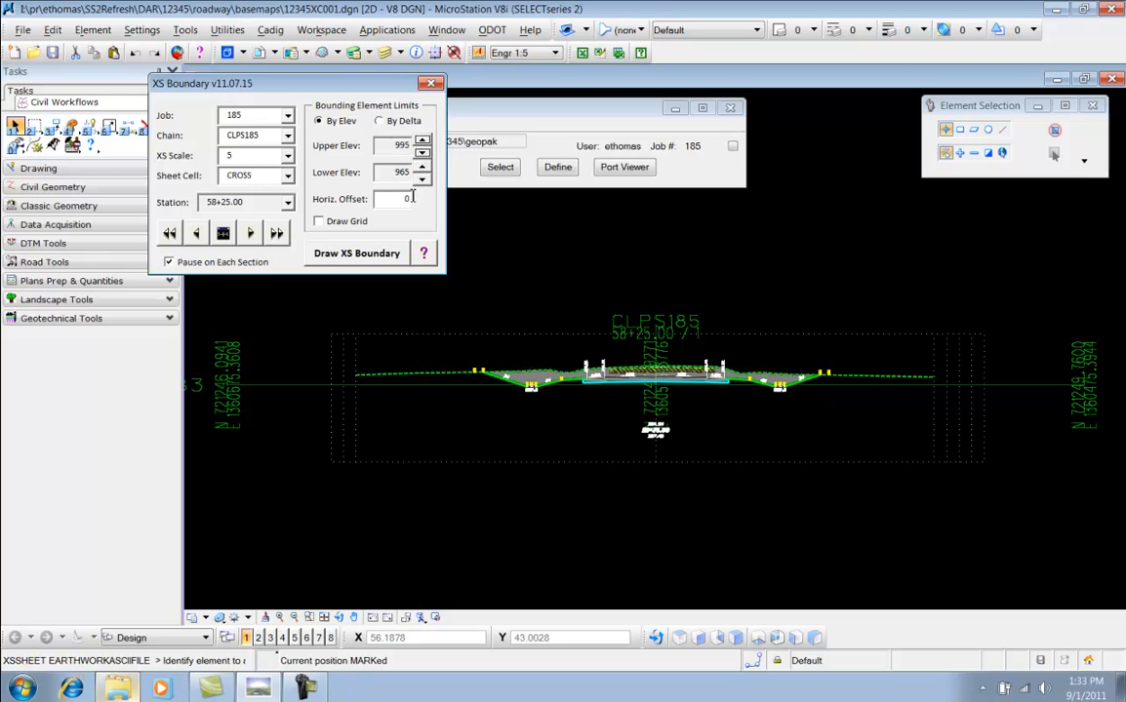
{"action": "left_click", "coordinate": [364, 255]}
{"action": "left_click", "coordinate": [364, 256]}
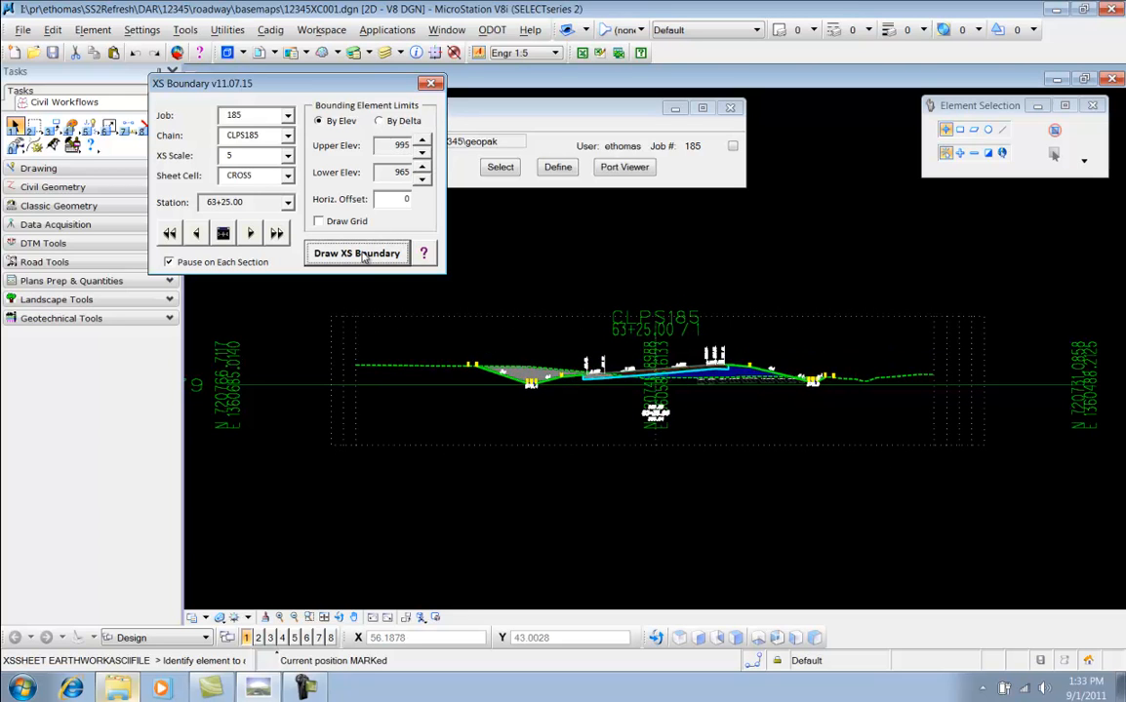
{"action": "left_click", "coordinate": [361, 255]}
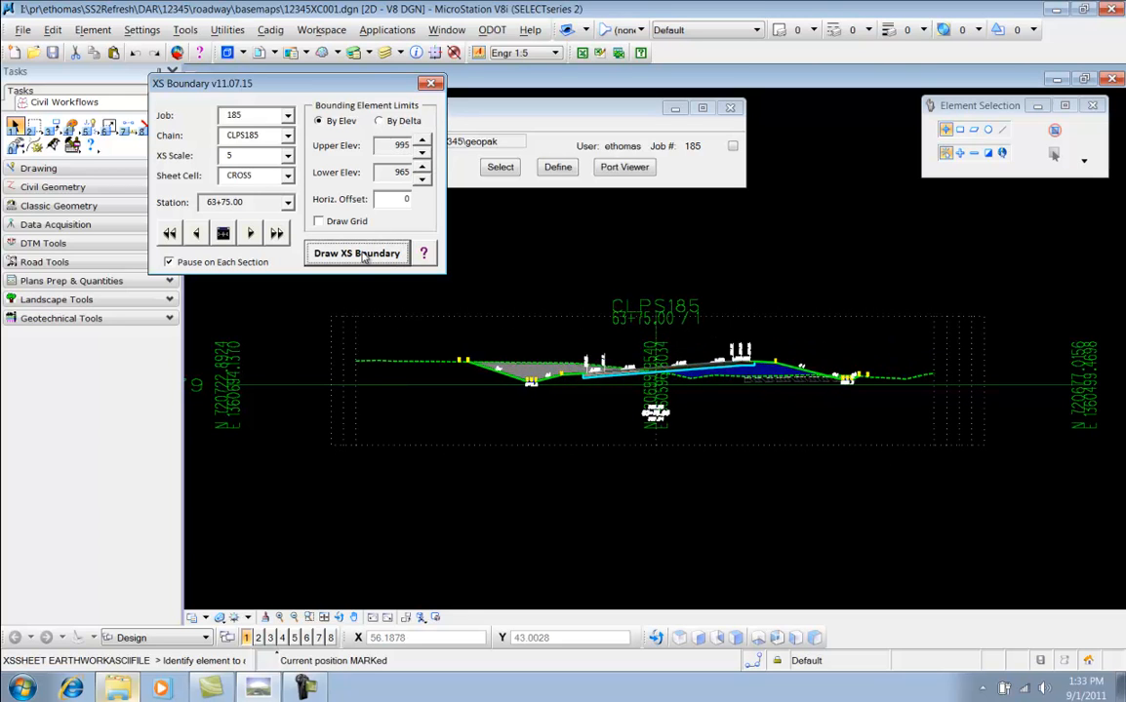
{"action": "left_click", "coordinate": [364, 255]}
{"action": "left_click", "coordinate": [364, 255]}
{"action": "left_click", "coordinate": [364, 254]}
{"action": "left_click", "coordinate": [364, 254]}
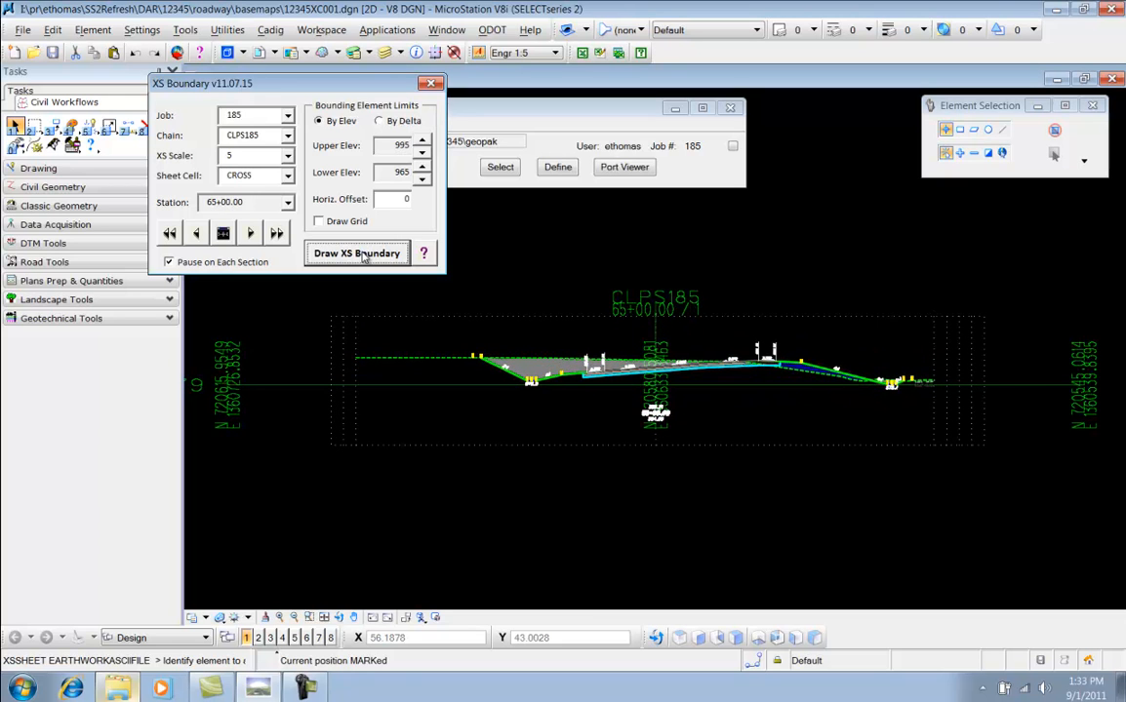
{"action": "left_click", "coordinate": [363, 255]}
{"action": "left_click", "coordinate": [363, 254]}
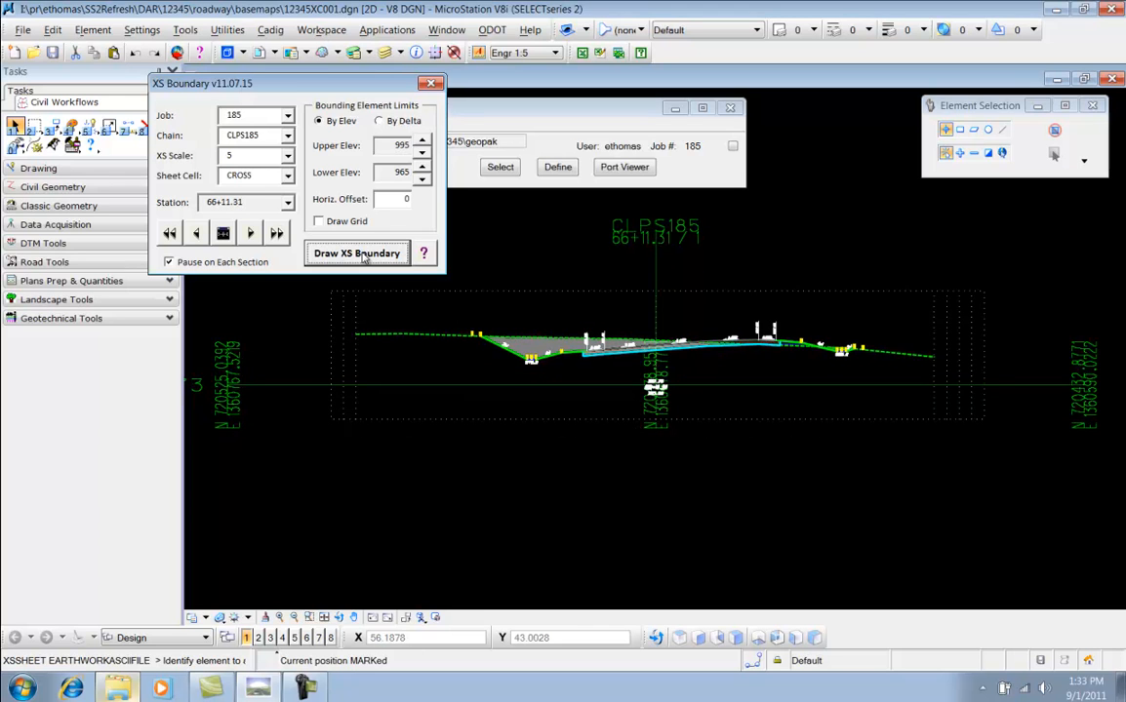
Set the elevation limits to 990 upper and 960 lower and draw the boundary for section 67+27.16
{"action": "left_click", "coordinate": [421, 179]}
{"action": "left_click", "coordinate": [422, 153]}
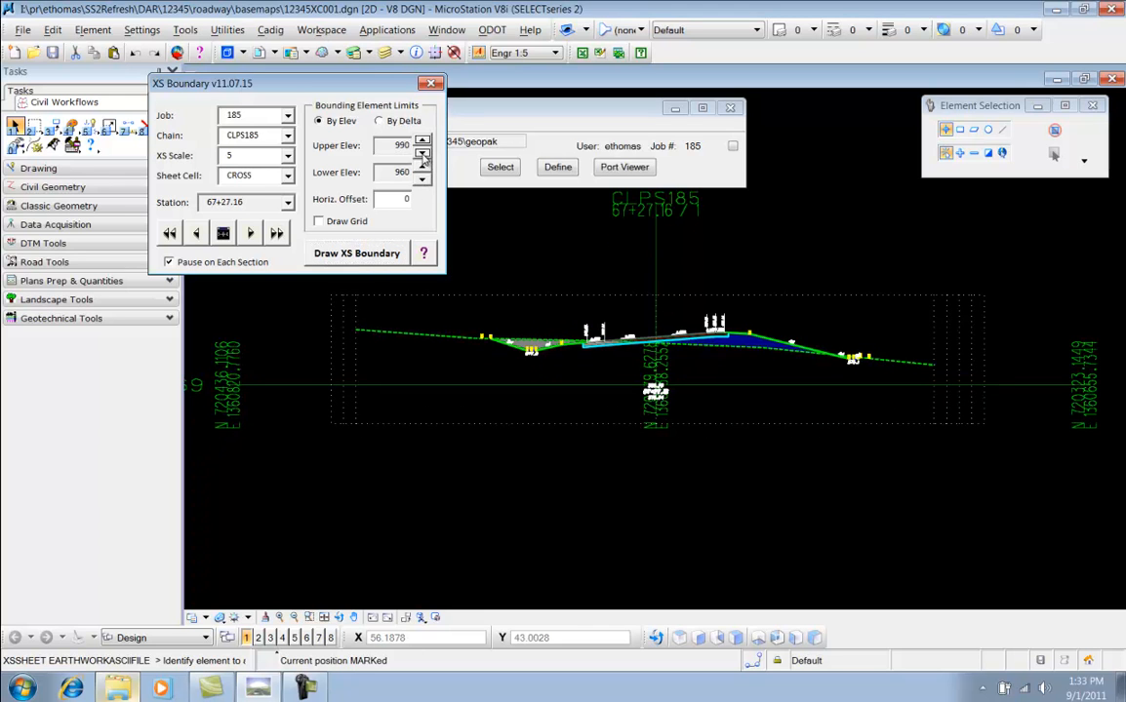
{"action": "left_click", "coordinate": [358, 255]}
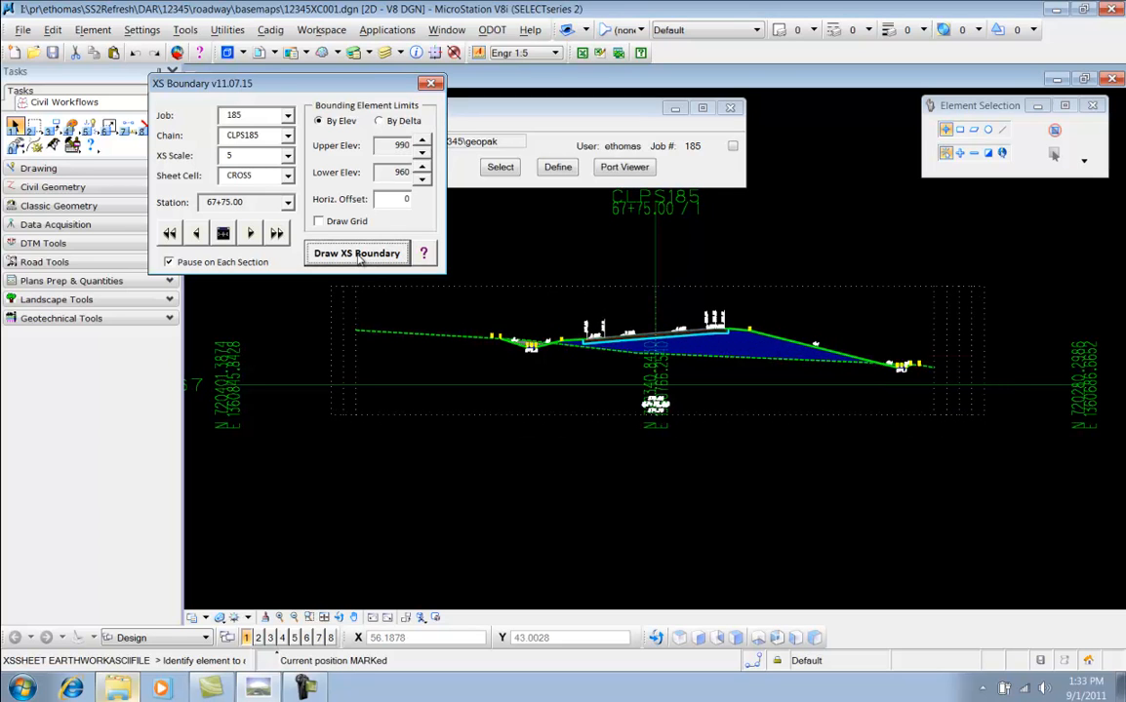
Set the elevation limits to 985 upper and 955 lower and draw boundaries for sections from 67+75 to 69+25
{"action": "left_click", "coordinate": [421, 178]}
{"action": "left_click", "coordinate": [422, 153]}
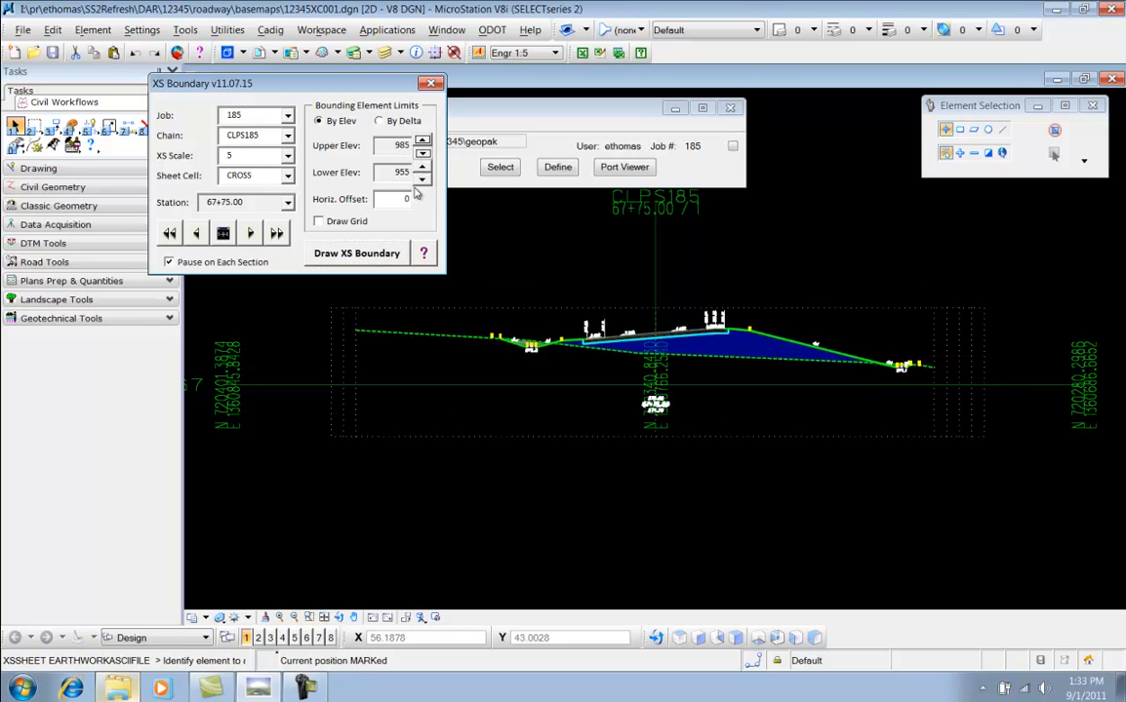
{"action": "left_click", "coordinate": [358, 255]}
{"action": "left_click", "coordinate": [358, 255]}
{"action": "left_click", "coordinate": [358, 254]}
{"action": "left_click", "coordinate": [358, 255]}
{"action": "left_click", "coordinate": [358, 255]}
{"action": "left_click", "coordinate": [358, 255]}
{"action": "left_click", "coordinate": [358, 254]}
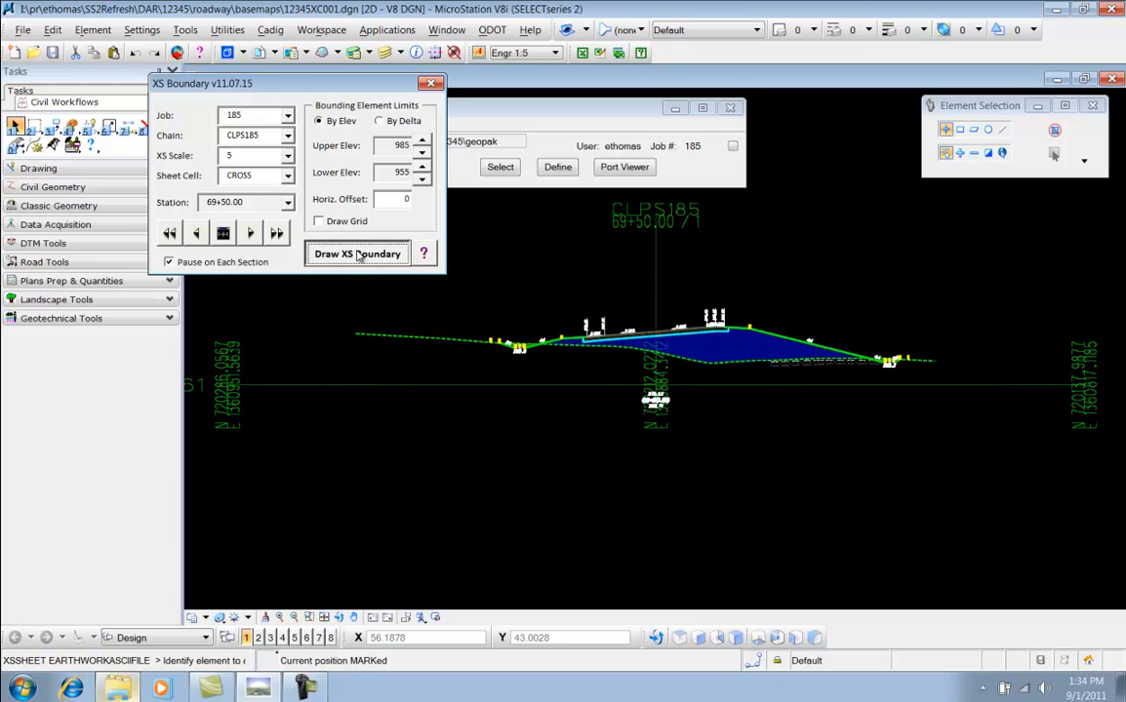
Set the elevation limits to 980 upper and 950 lower and draw boundaries for sections from 69+50 onward
{"action": "left_click", "coordinate": [421, 179]}
{"action": "left_click", "coordinate": [421, 153]}
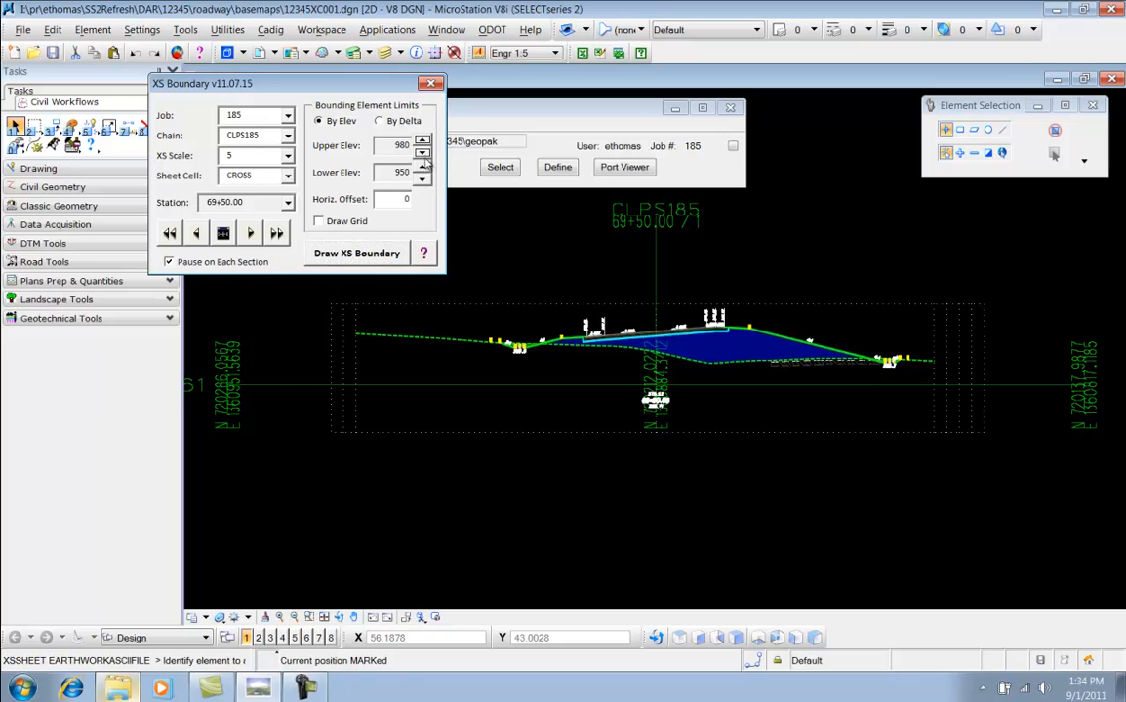
{"action": "left_click", "coordinate": [363, 254]}
{"action": "left_click", "coordinate": [371, 256]}
{"action": "left_click", "coordinate": [369, 256]}
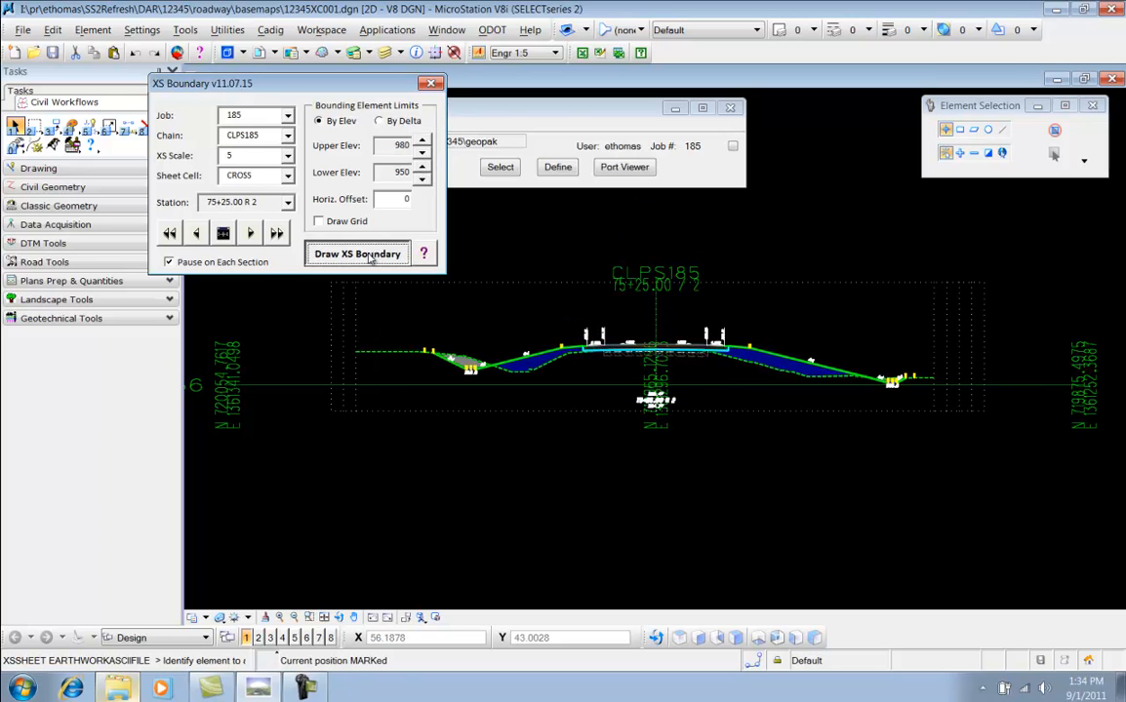
Set the elevation limits to 975 upper and 945 lower and draw boundaries for the remaining sections through 77+75
{"action": "left_click", "coordinate": [421, 179]}
{"action": "left_click", "coordinate": [421, 153]}
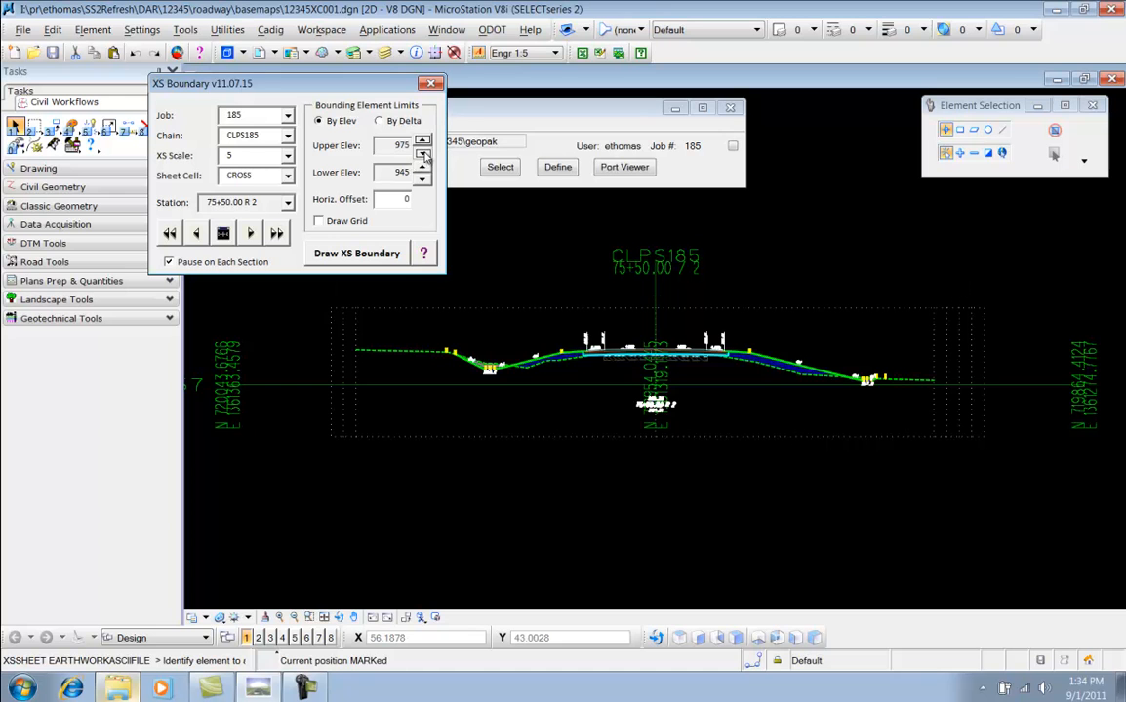
{"action": "left_click", "coordinate": [380, 255]}
{"action": "left_click", "coordinate": [379, 256]}
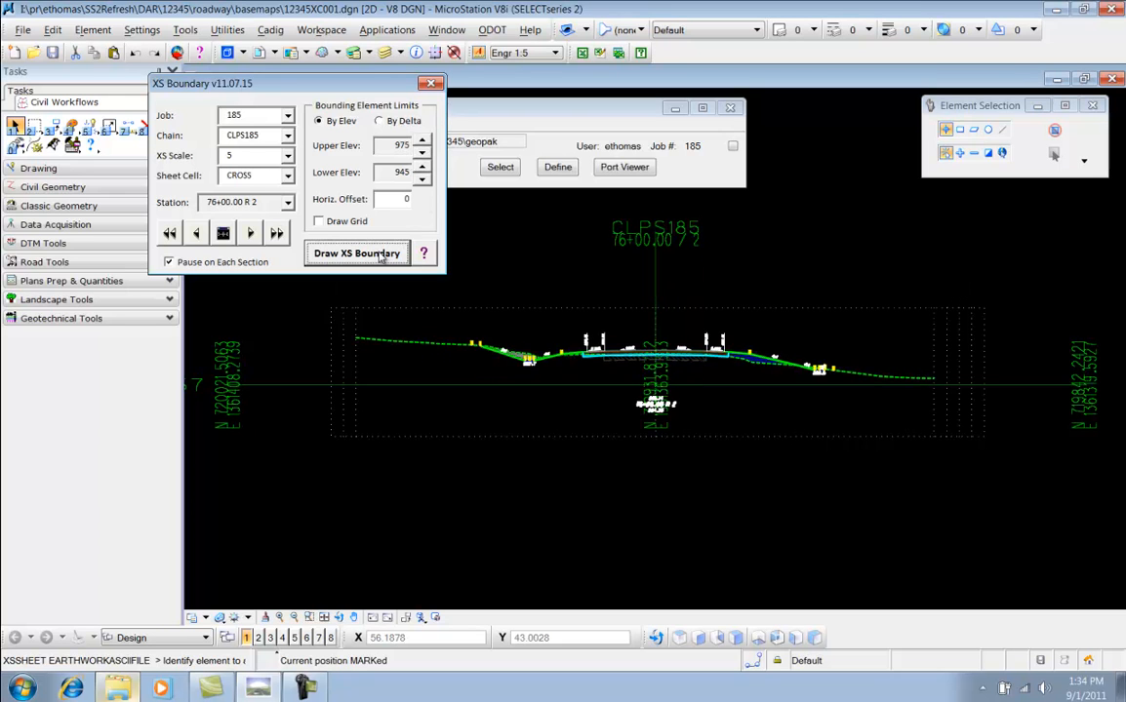
{"action": "left_click", "coordinate": [379, 256]}
{"action": "left_click", "coordinate": [380, 256]}
{"action": "left_click", "coordinate": [380, 256]}
{"action": "left_click", "coordinate": [380, 256]}
{"action": "left_click", "coordinate": [379, 256]}
{"action": "left_click", "coordinate": [379, 256]}
{"action": "left_click", "coordinate": [379, 256]}
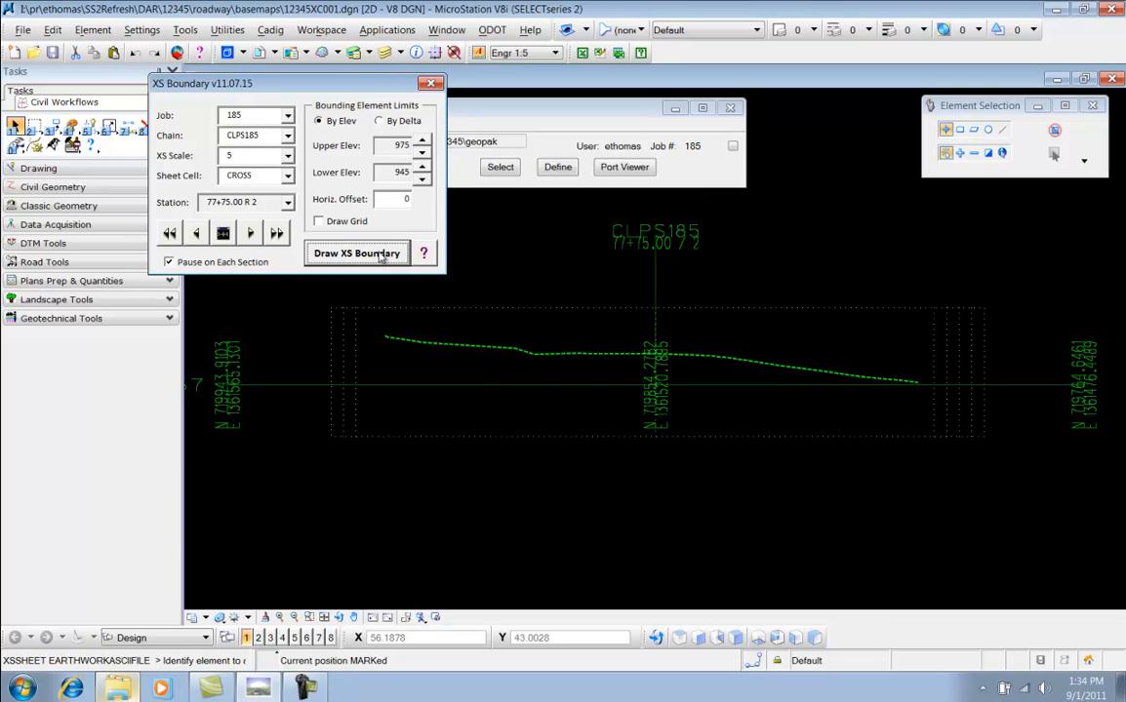
{"action": "left_click", "coordinate": [380, 256]}
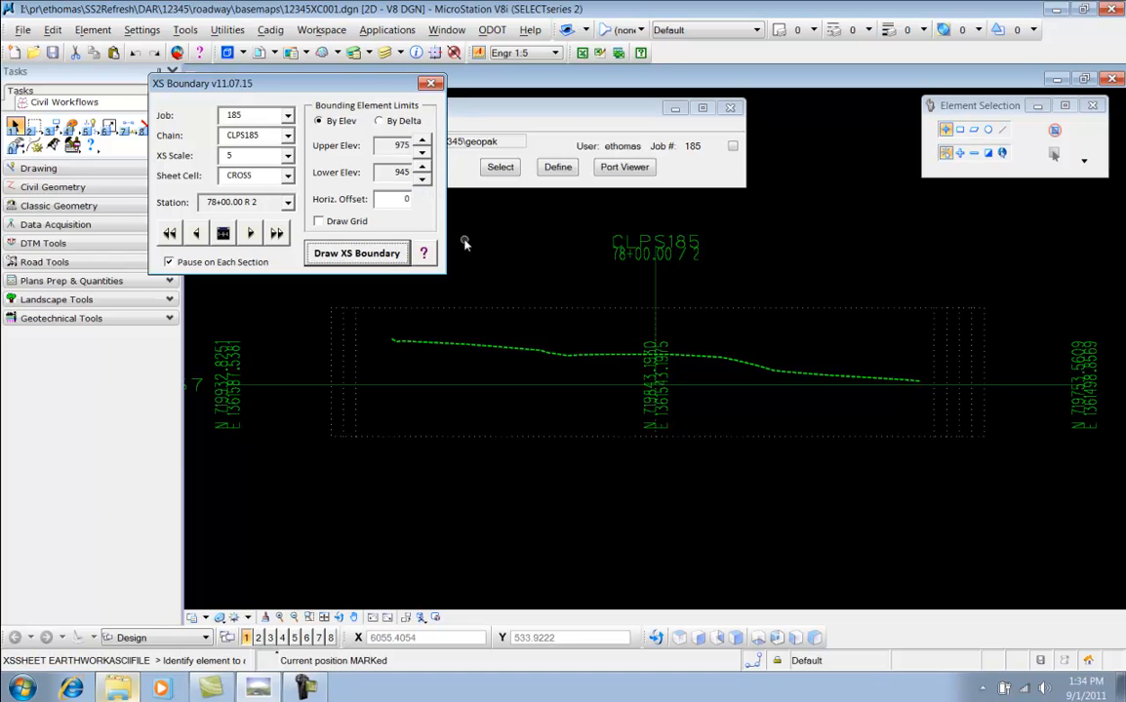
Return to the first section at 52+75 to review its drawn boundary, close the XS Boundary tool, and inspect it
{"action": "left_click", "coordinate": [224, 232]}
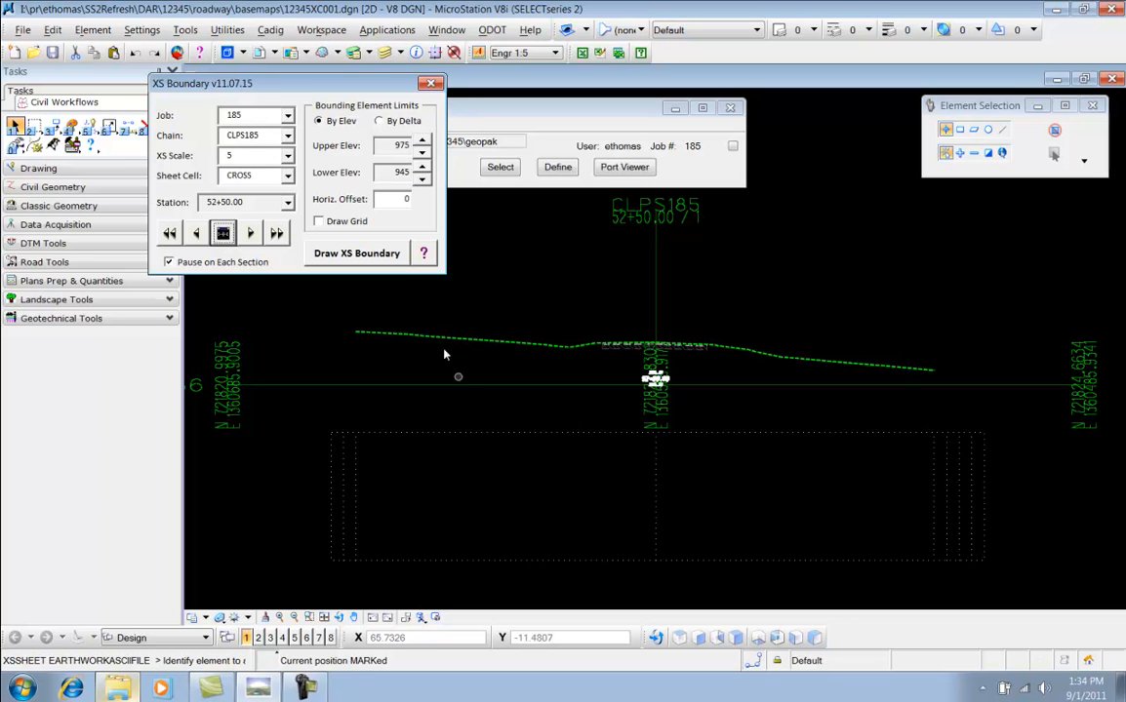
{"action": "left_click", "coordinate": [251, 234]}
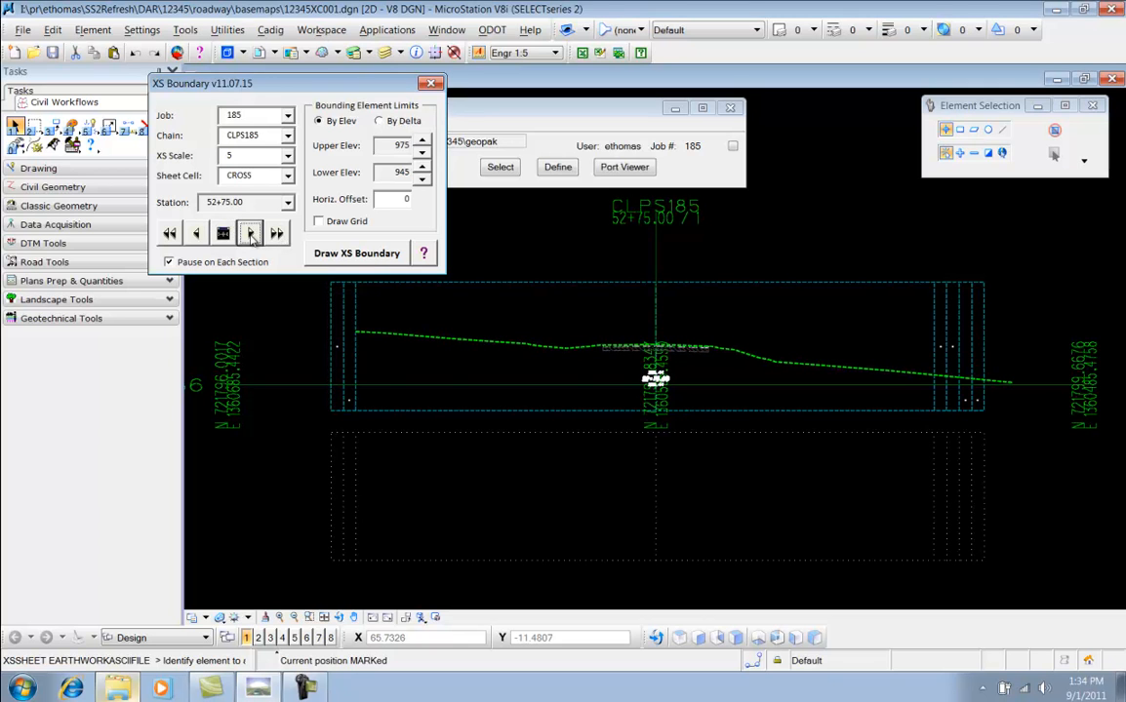
{"action": "left_click", "coordinate": [431, 83]}
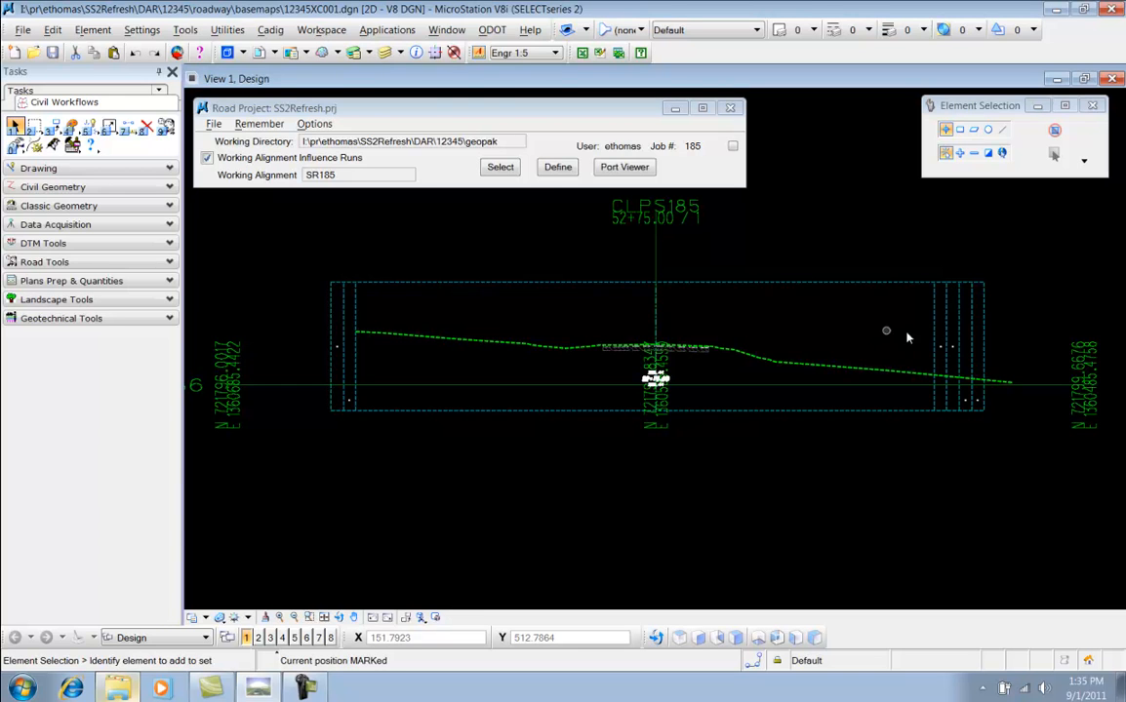
{"action": "scroll", "coordinate": [882, 335], "scroll_direction": "up", "scroll_amount": 5}
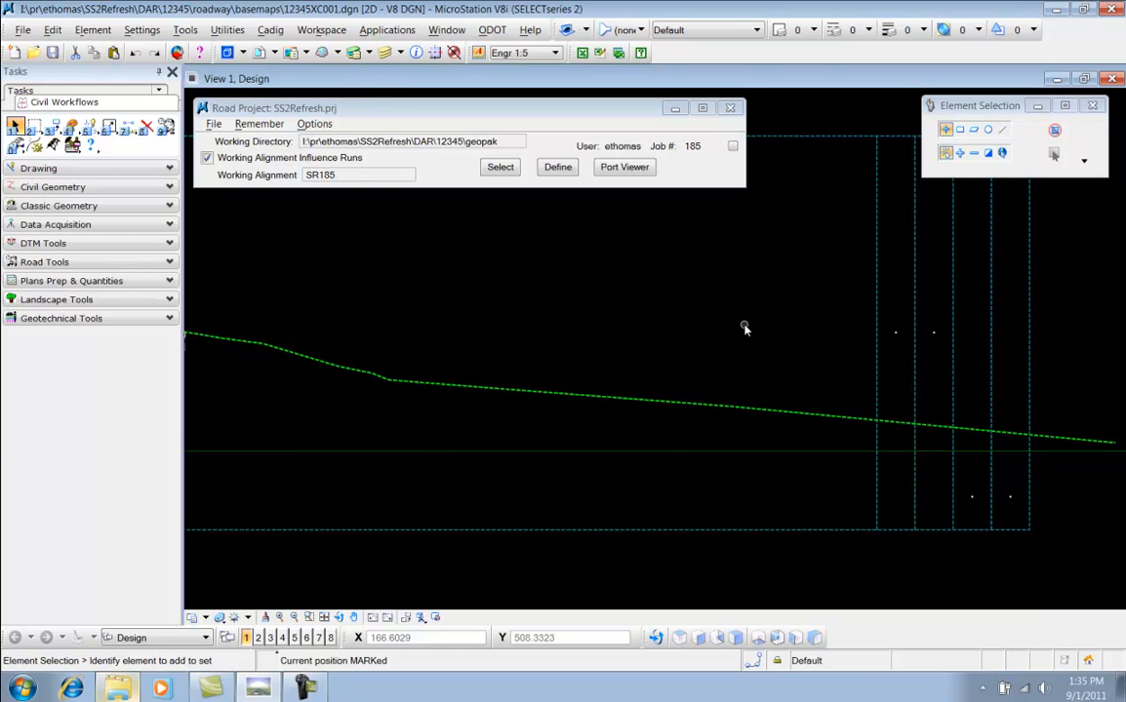
{"action": "scroll", "coordinate": [945, 487], "scroll_direction": "down", "scroll_amount": 5}
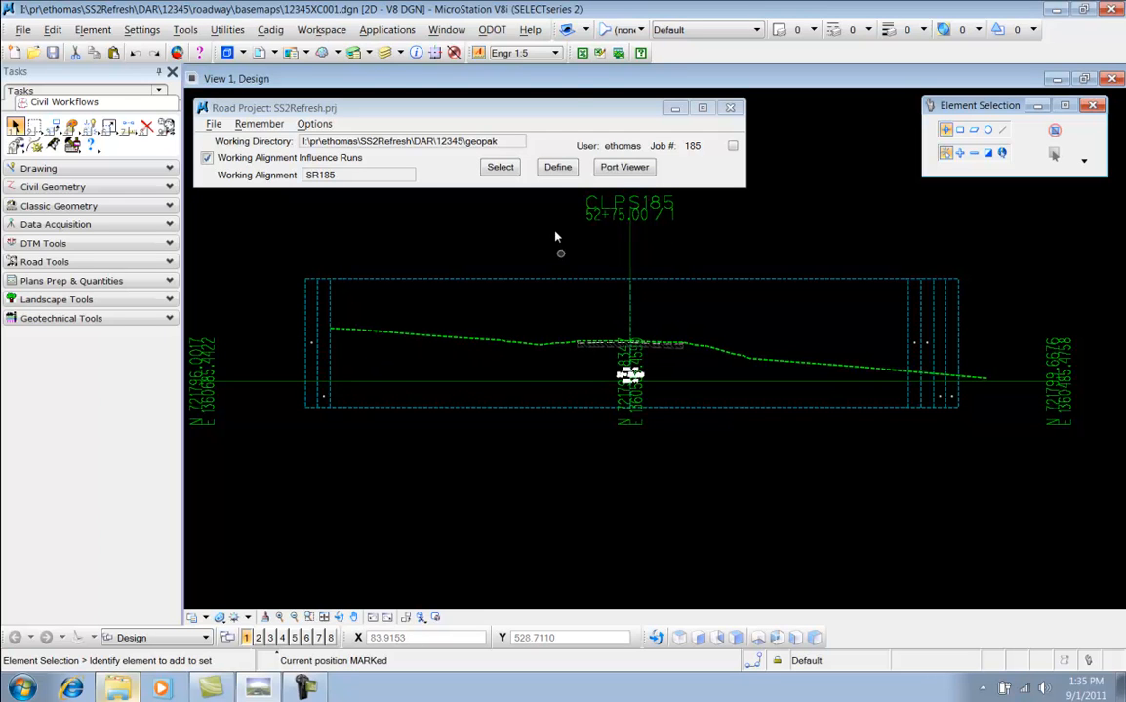
Open the XS Quantities tool and load the CLPS185_Combined.txt quantity file
{"action": "left_click", "coordinate": [492, 30]}
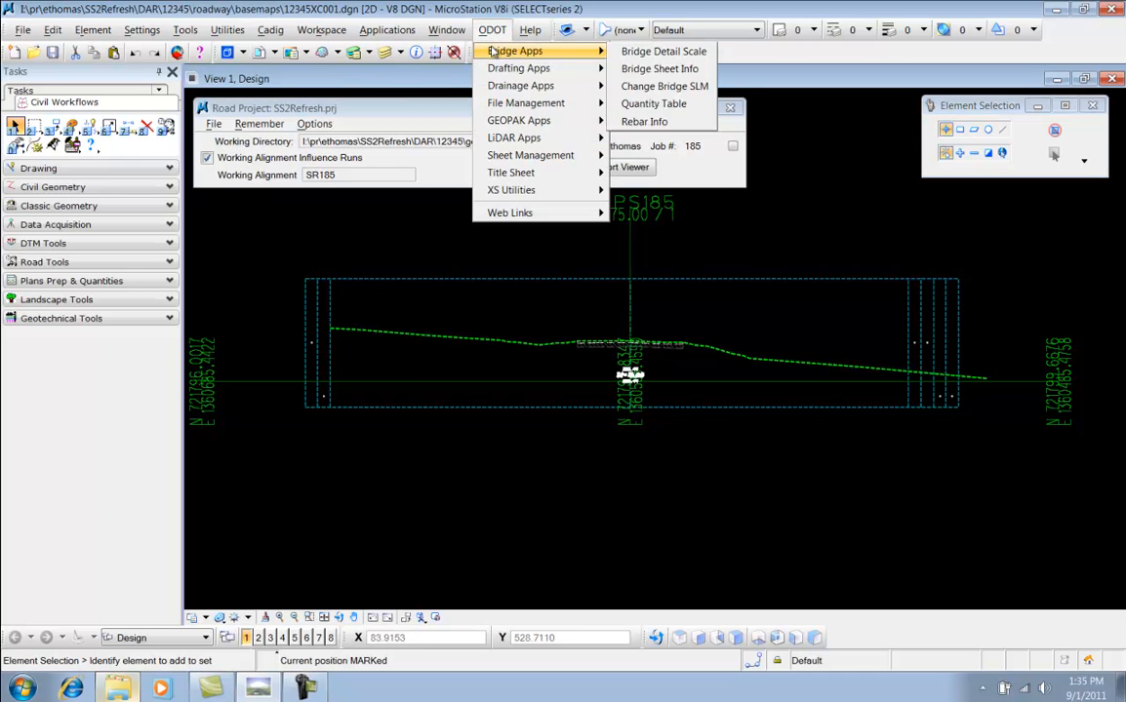
{"action": "mouse_move", "coordinate": [527, 195]}
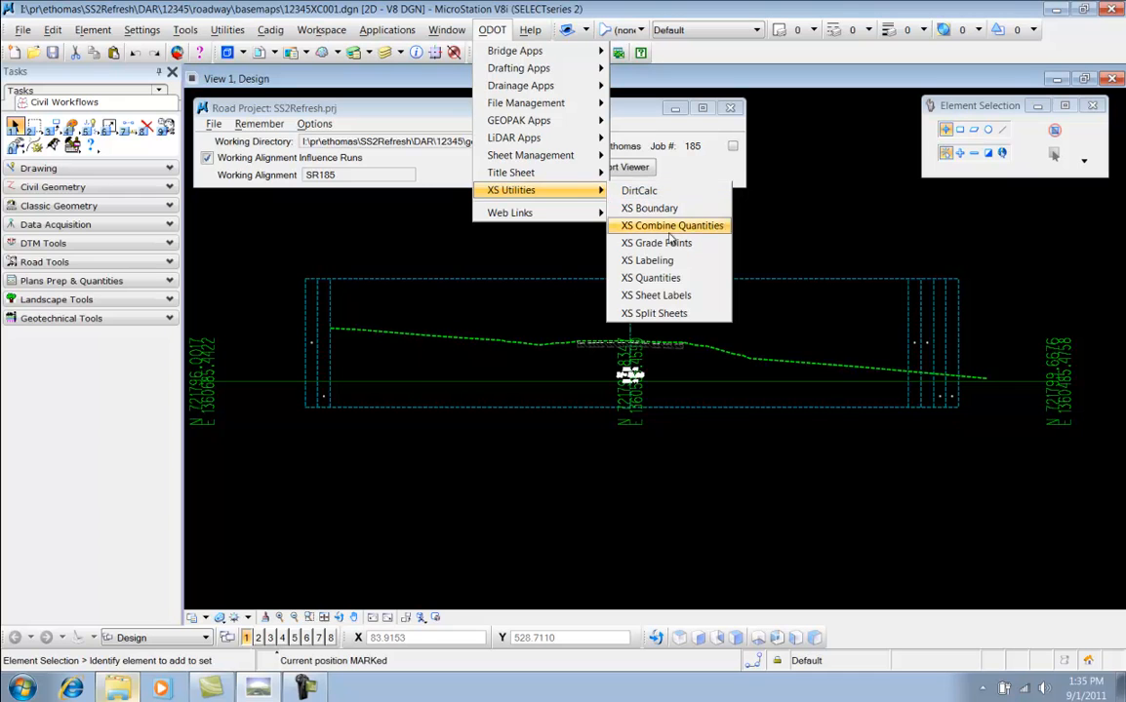
{"action": "left_click", "coordinate": [652, 278]}
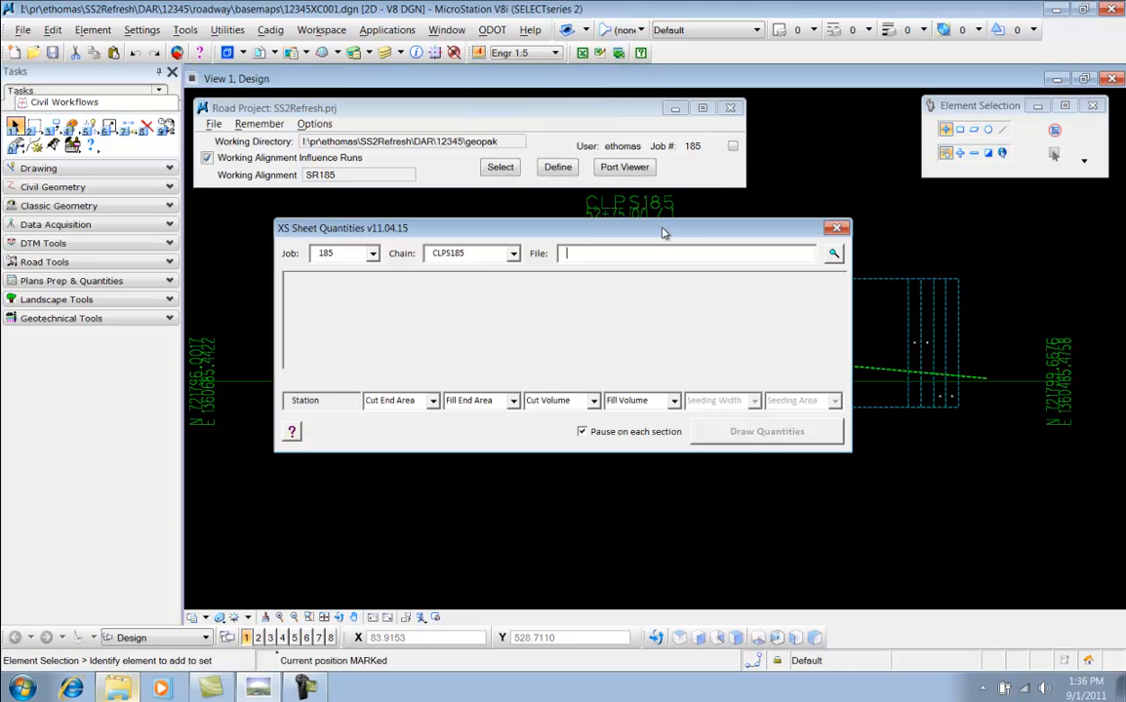
{"action": "left_click_drag", "start_coordinate": [662, 232], "coordinate": [550, 63]}
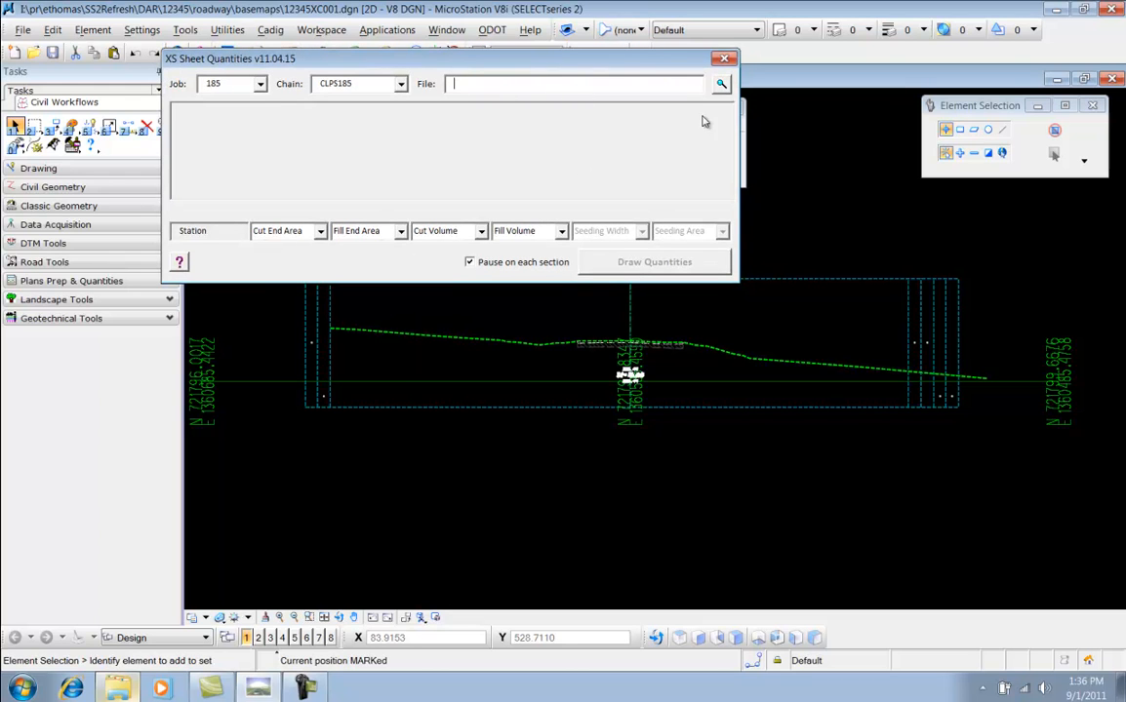
{"action": "left_click", "coordinate": [721, 84]}
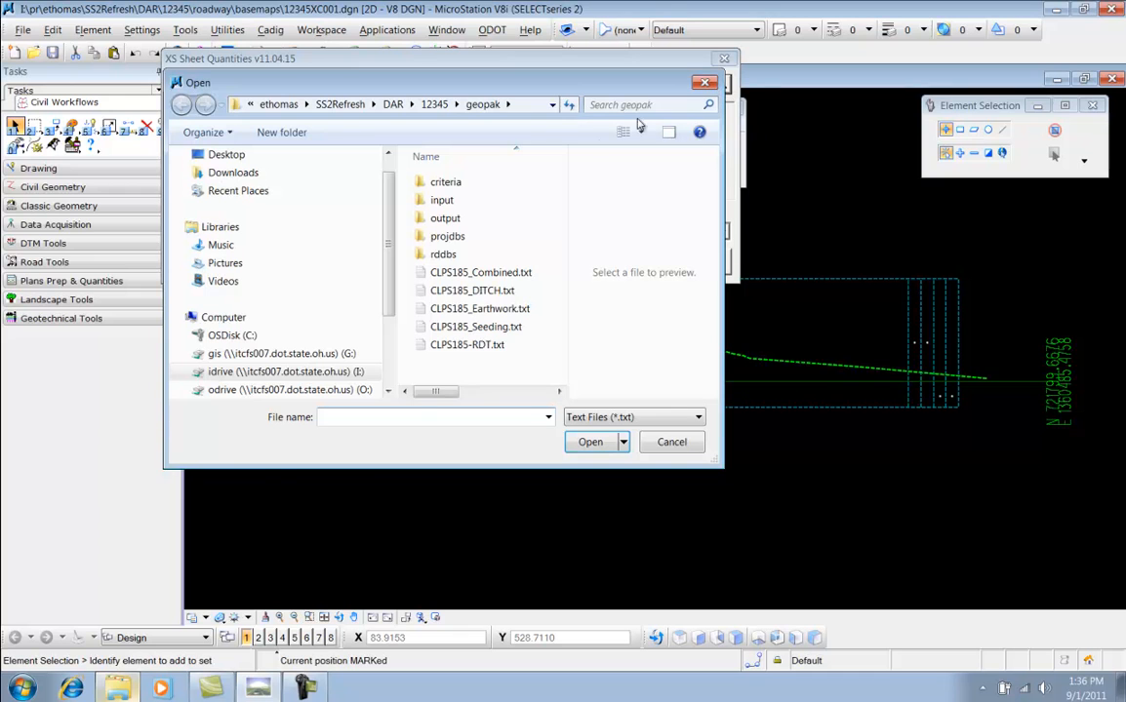
{"action": "left_click", "coordinate": [478, 273]}
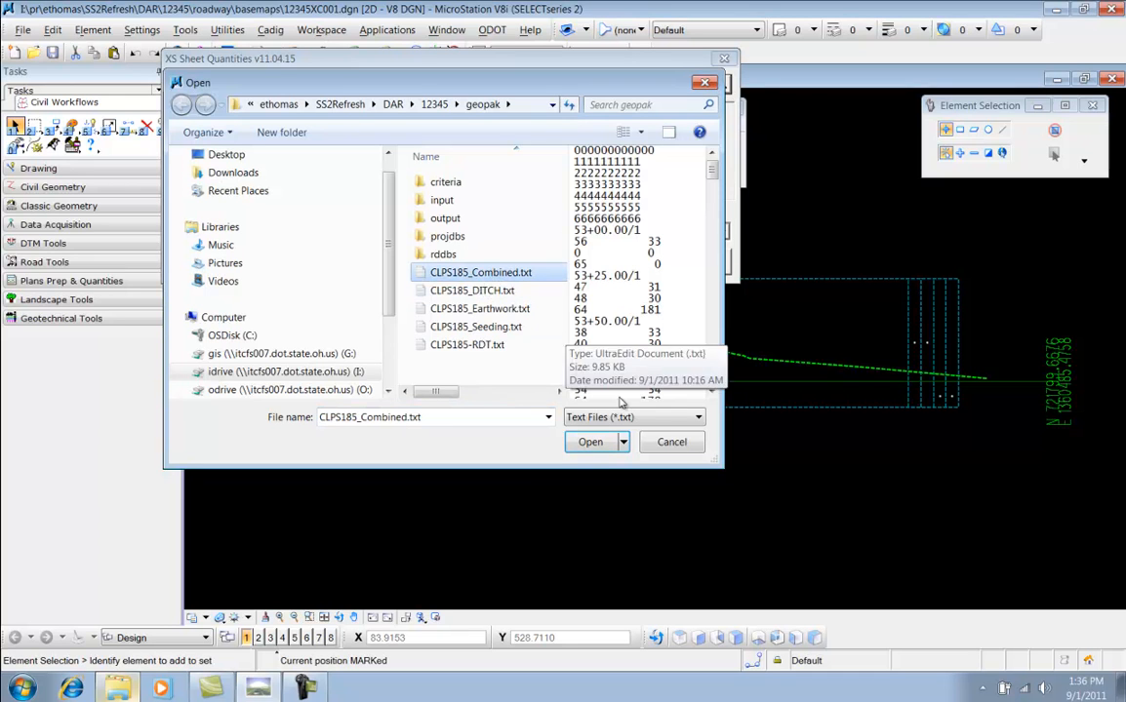
{"action": "left_click", "coordinate": [590, 443]}
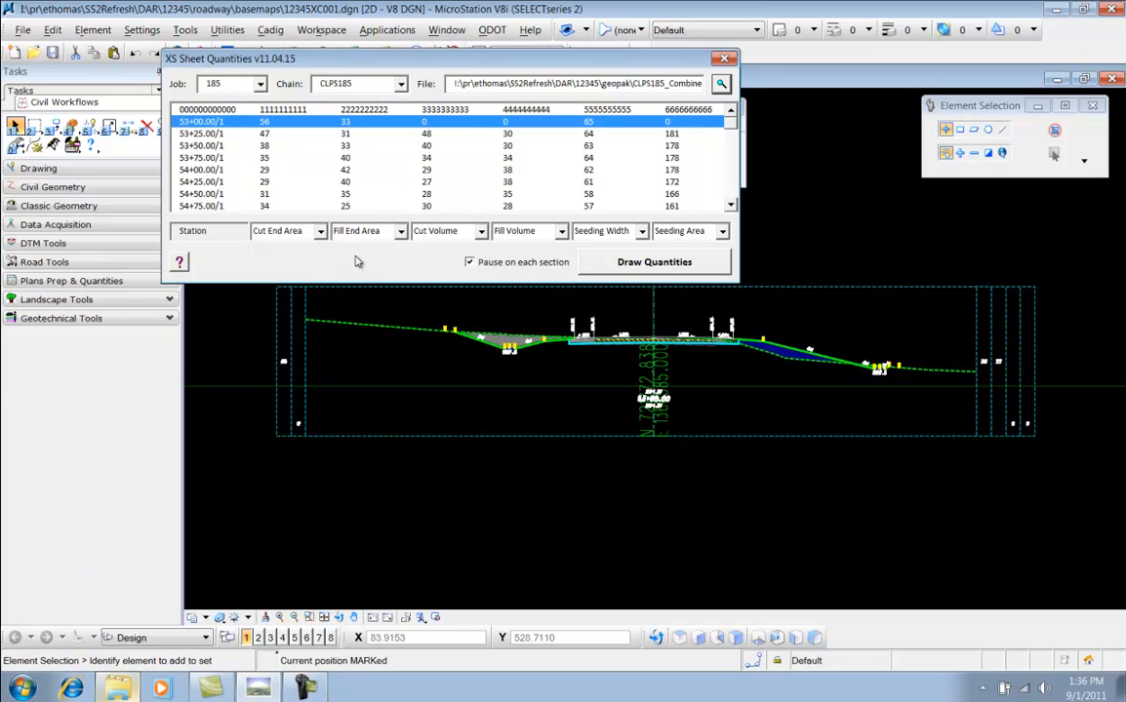
Check the Cut End Area column assignment and zoom in on the quantity labels at station 53+00
{"action": "left_click", "coordinate": [320, 231]}
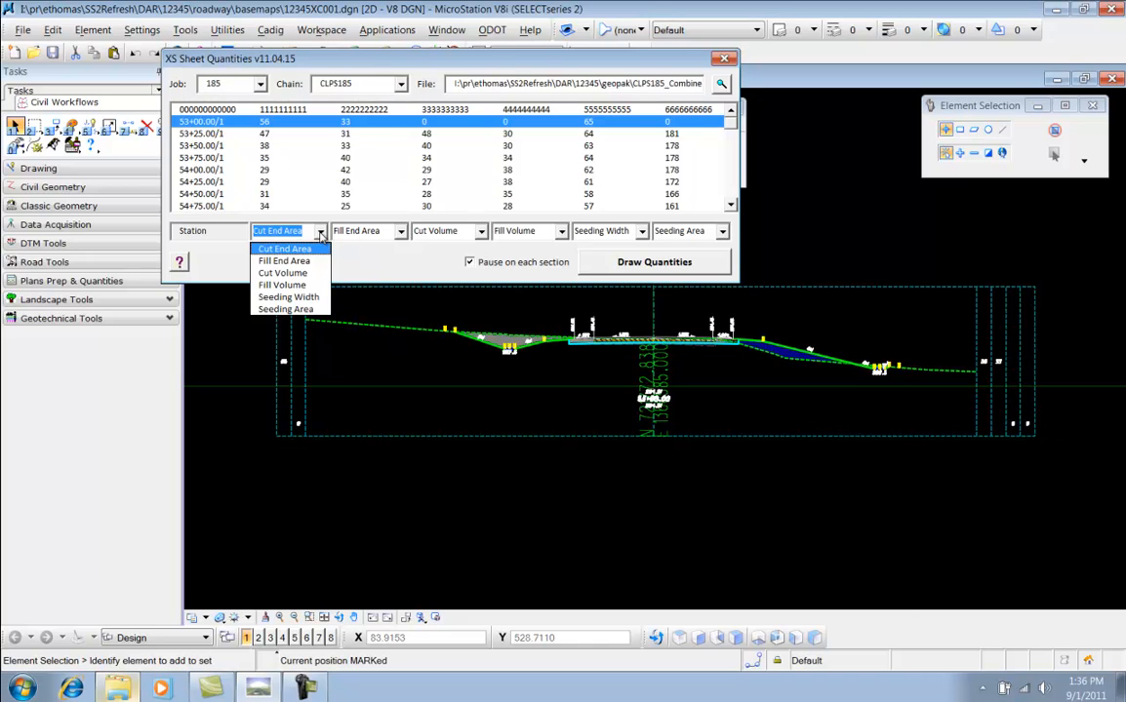
{"action": "left_click", "coordinate": [370, 279]}
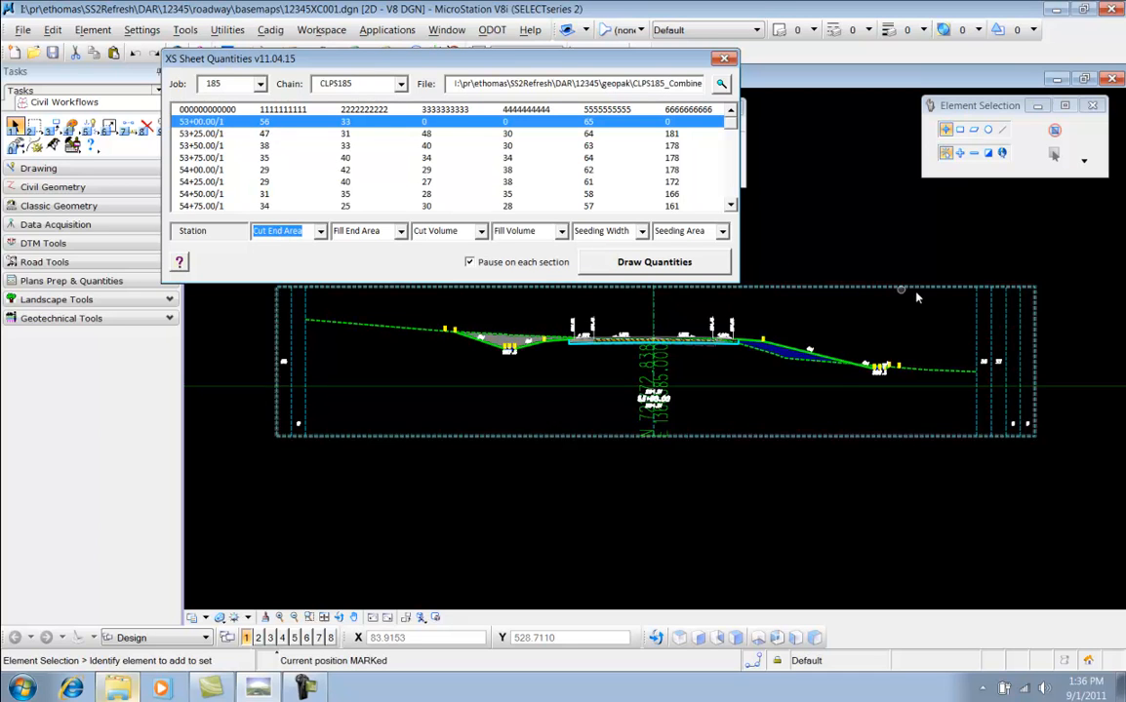
{"action": "scroll", "coordinate": [981, 373], "scroll_direction": "up", "scroll_amount": 5}
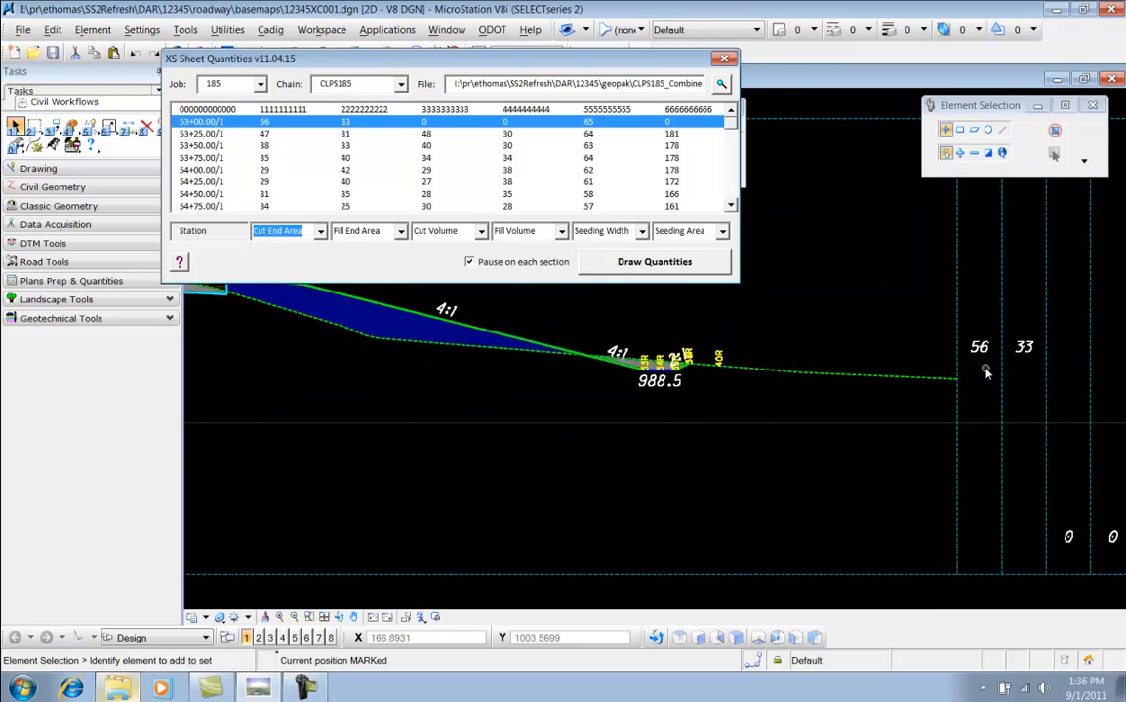
{"action": "middle_click_drag", "start_coordinate": [985, 372], "coordinate": [798, 272]}
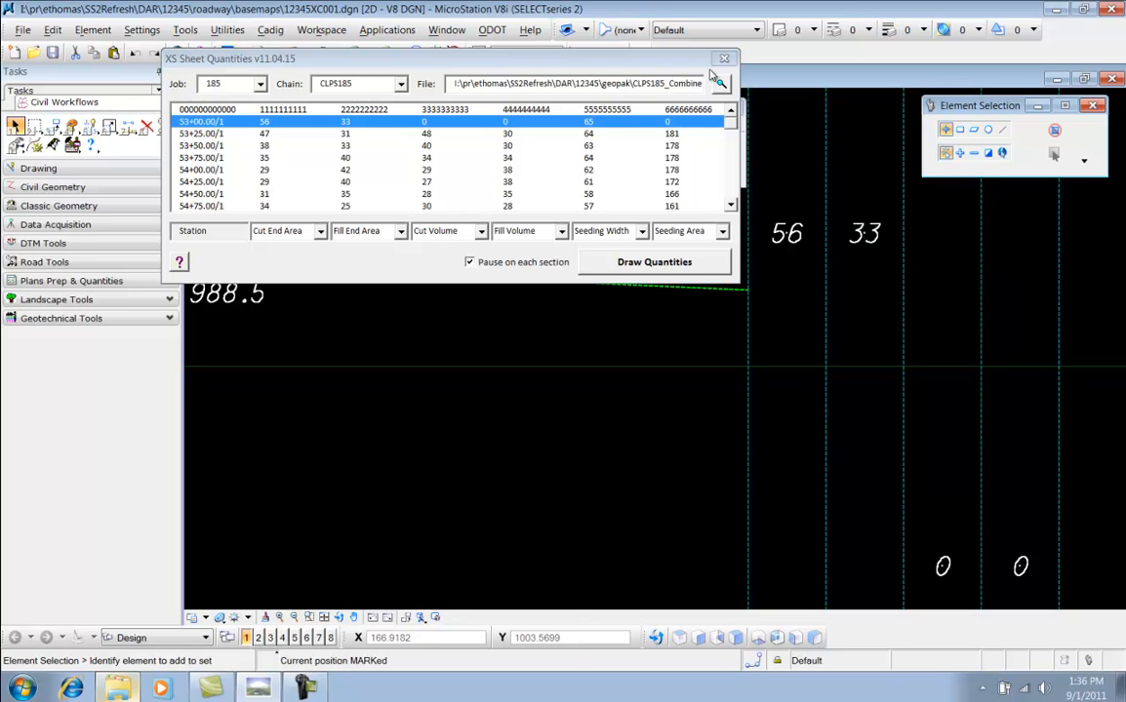
{"action": "left_click_drag", "start_coordinate": [624, 68], "coordinate": [662, 116]}
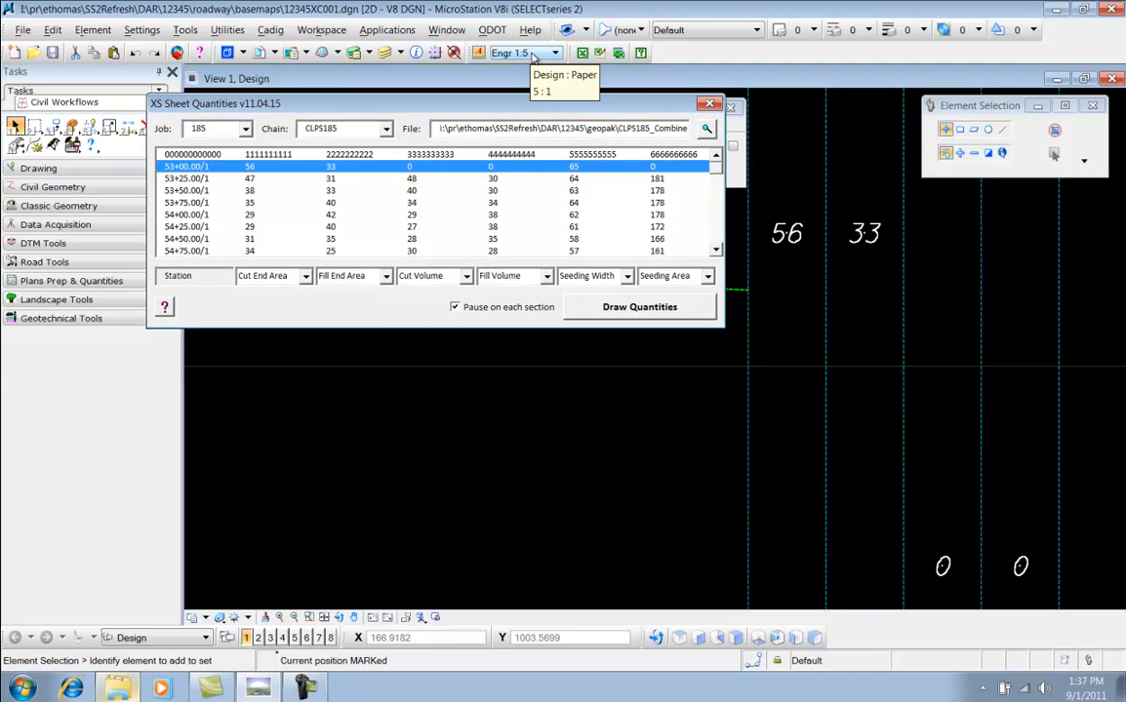
Set the annotation scale to Engr 1:10 and redraw the quantity labels for station 53+00
{"action": "left_click", "coordinate": [534, 54]}
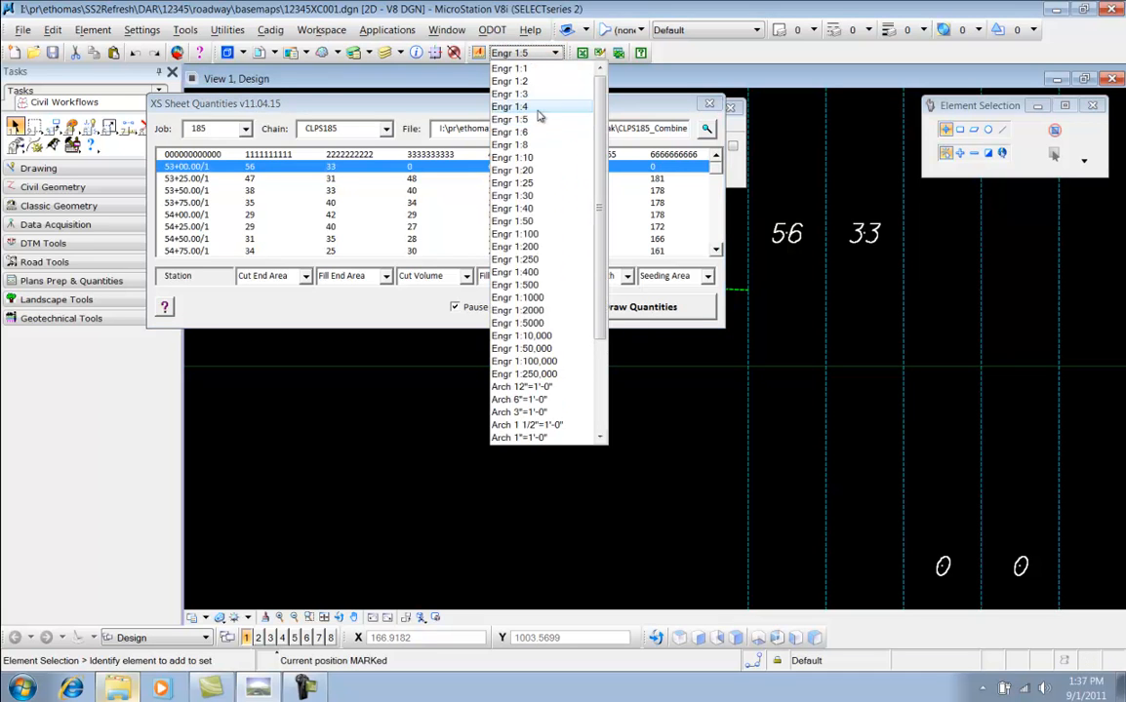
{"action": "left_click", "coordinate": [528, 146]}
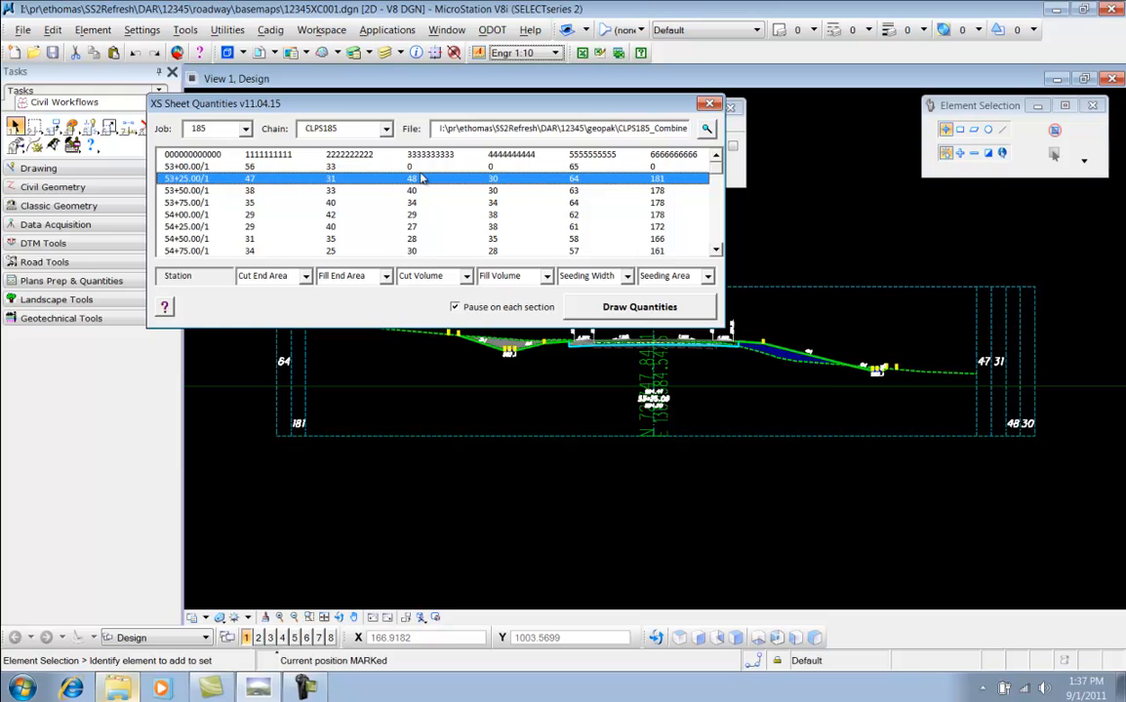
{"action": "left_click", "coordinate": [390, 167]}
{"action": "scroll", "coordinate": [1016, 363], "scroll_direction": "up", "scroll_amount": 3}
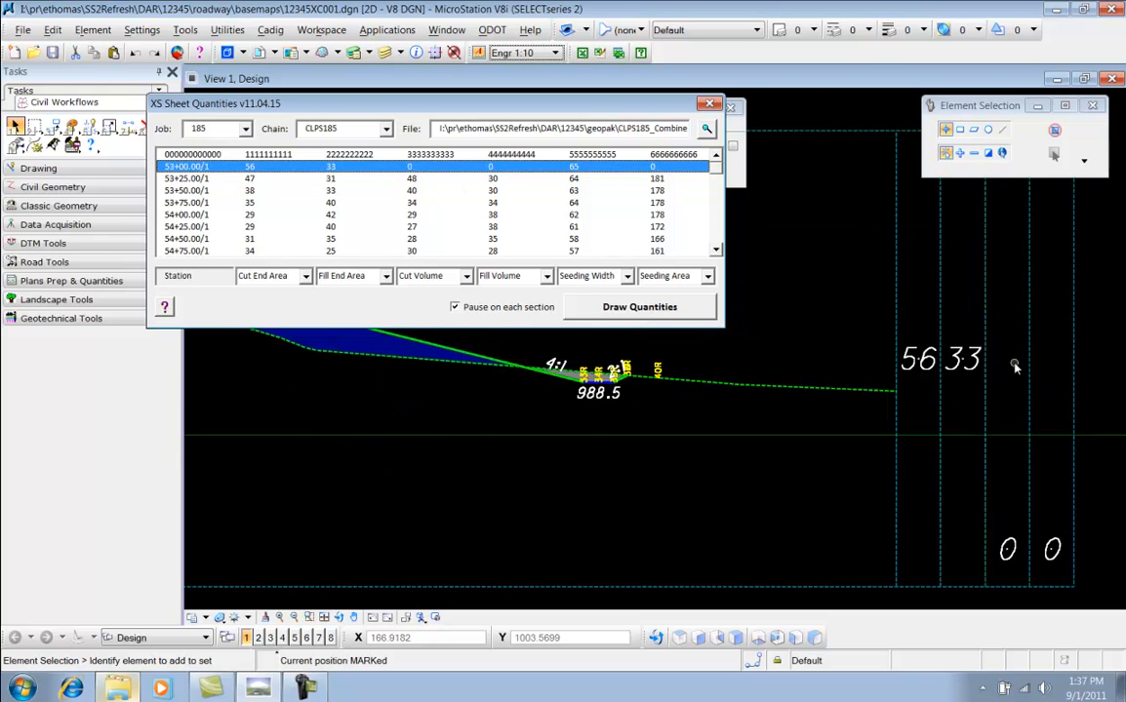
Set the annotation scale to Engr 1:5 and bring station 53+00 back into view
{"action": "scroll", "coordinate": [1013, 356], "scroll_direction": "down", "scroll_amount": 1}
{"action": "middle_click_drag", "start_coordinate": [1010, 350], "coordinate": [928, 308]}
{"action": "right_click", "coordinate": [929, 308]}
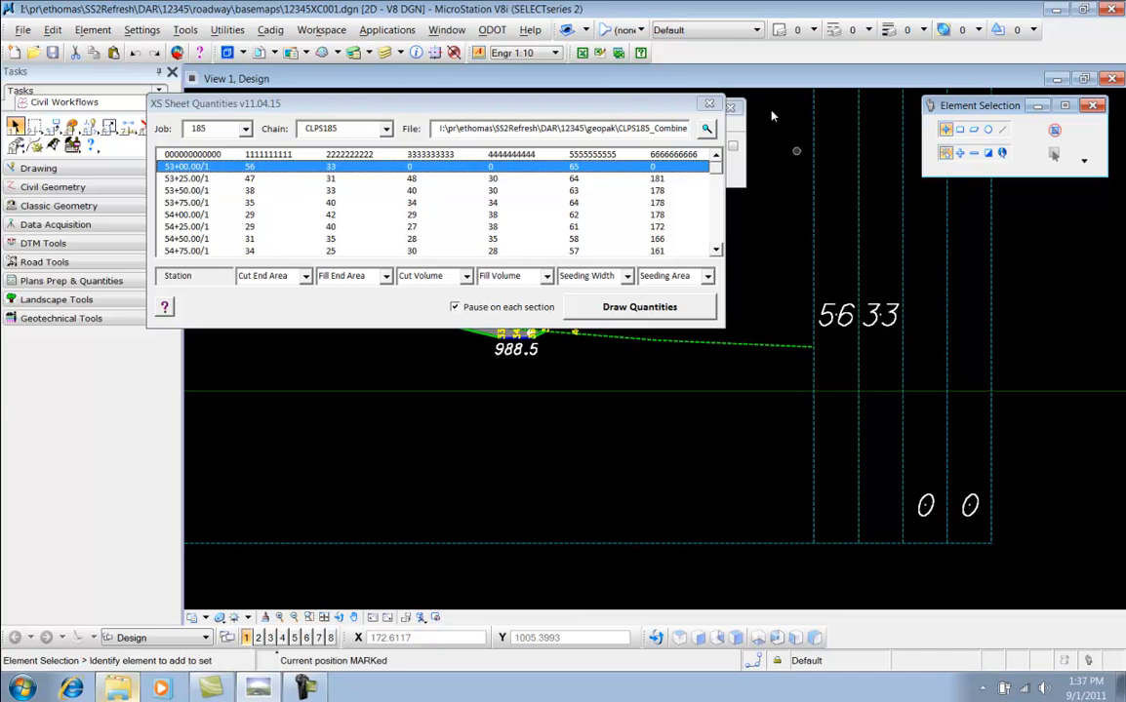
{"action": "left_click", "coordinate": [527, 52]}
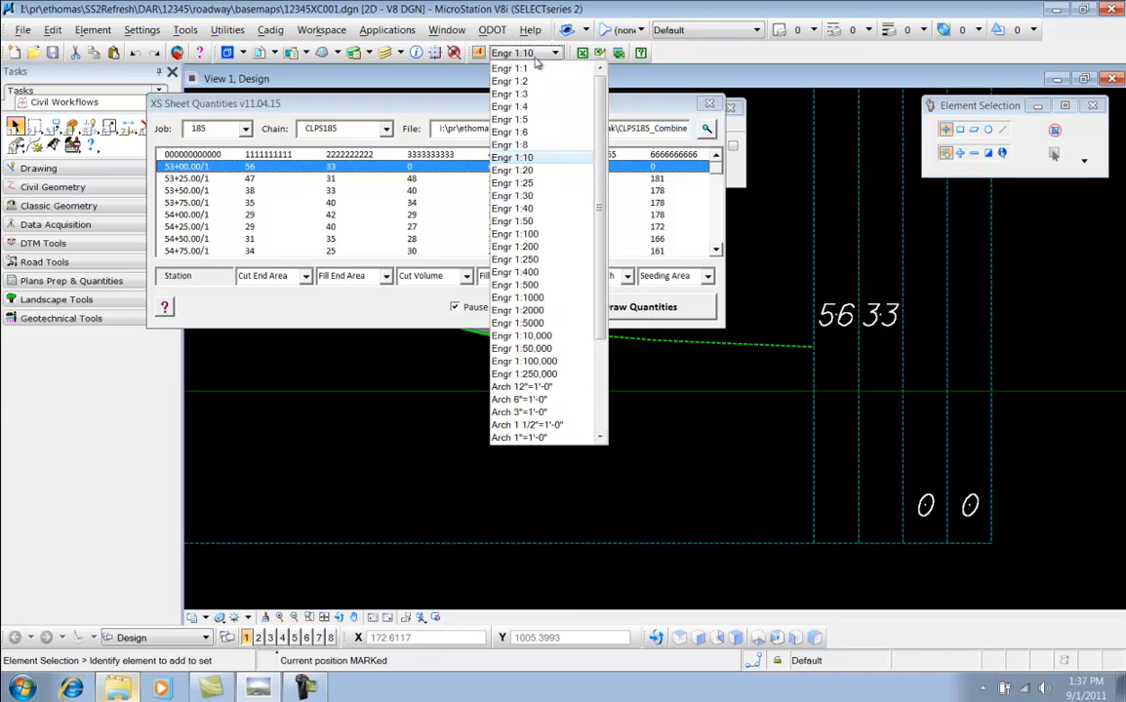
{"action": "left_click", "coordinate": [537, 119]}
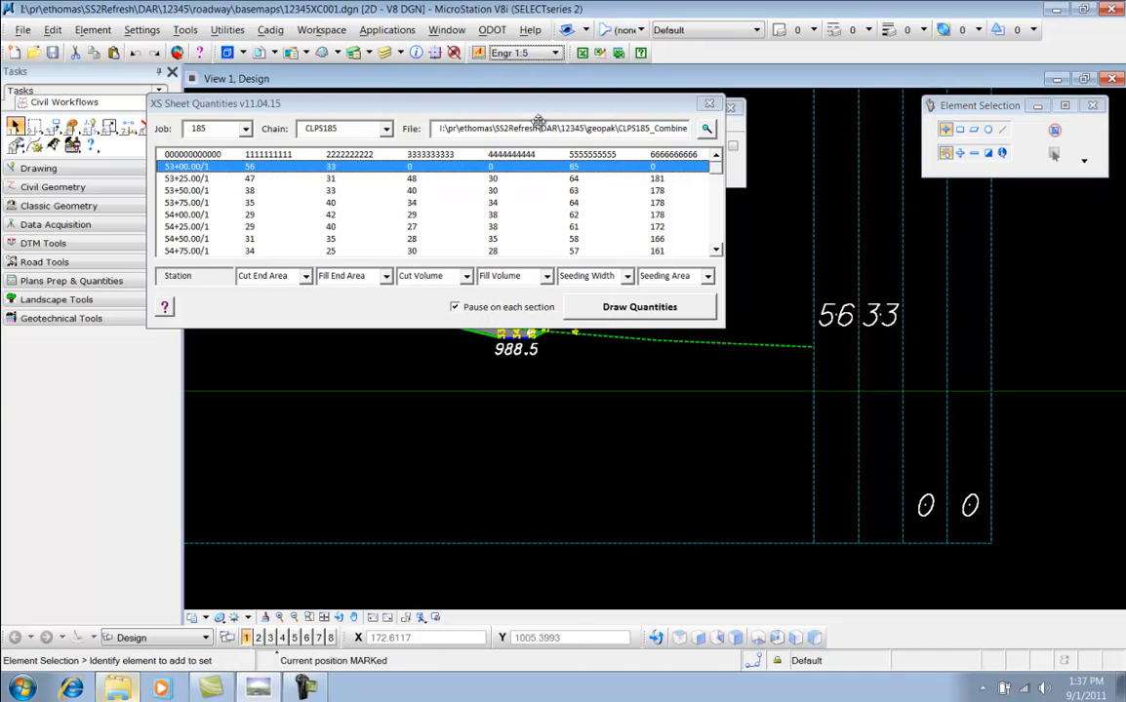
{"action": "left_click", "coordinate": [405, 178]}
{"action": "left_click", "coordinate": [414, 167]}
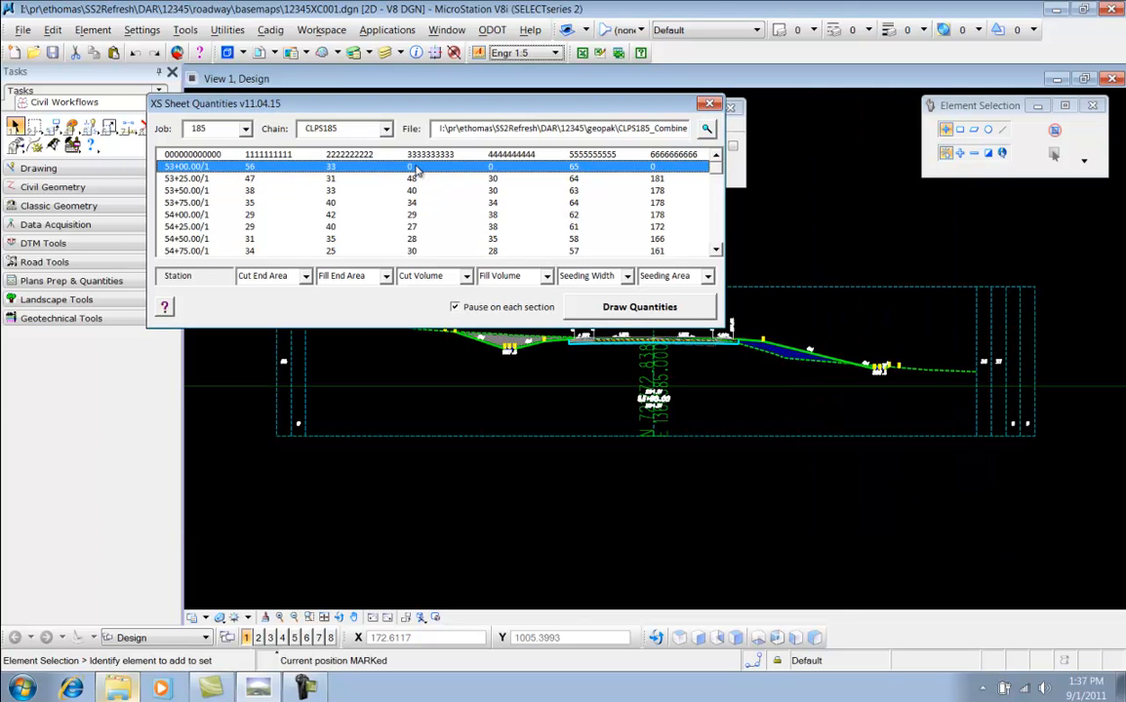
{"action": "scroll", "coordinate": [1008, 364], "scroll_direction": "up", "scroll_amount": 3}
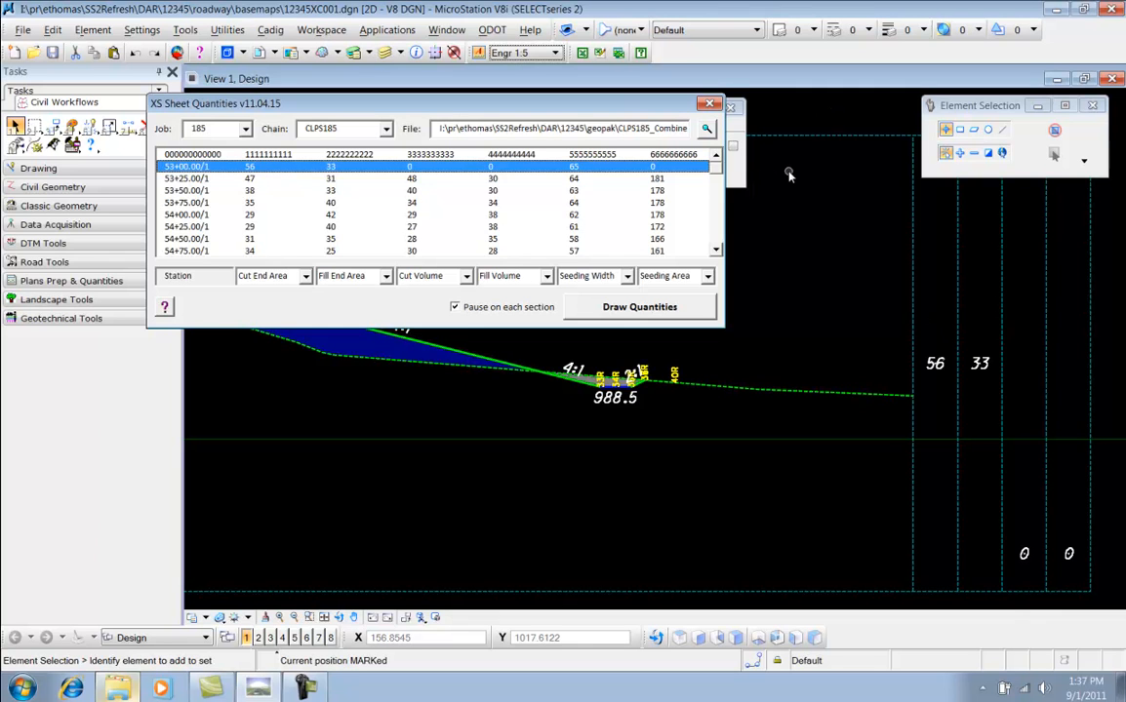
Browse the sections in the quantity list, then select station 53+00 and draw its quantity labels at the new scale
{"action": "left_click_drag", "start_coordinate": [563, 97], "coordinate": [546, 97]}
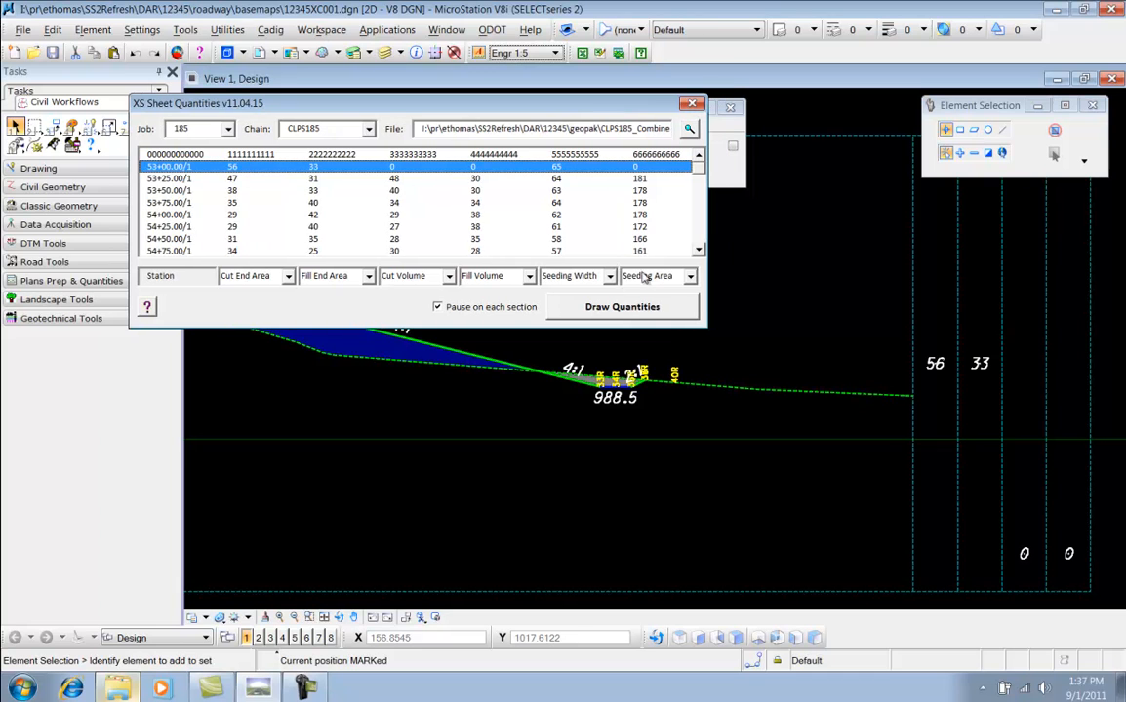
{"action": "left_click", "coordinate": [583, 180]}
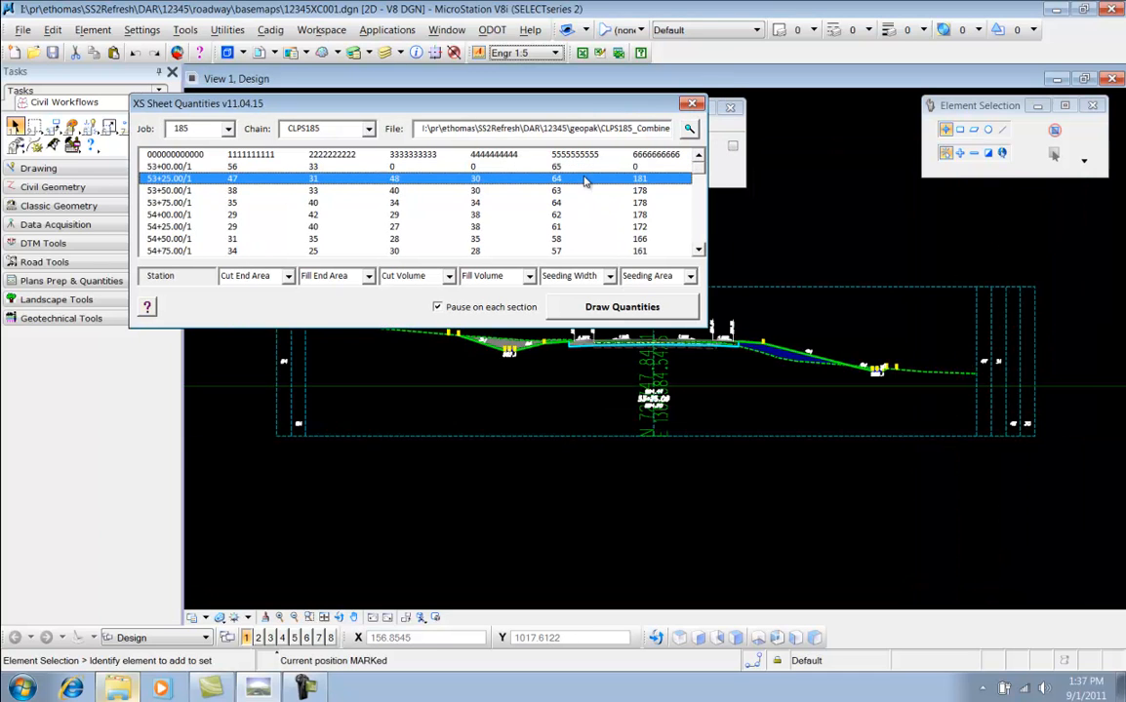
{"action": "left_click", "coordinate": [581, 239]}
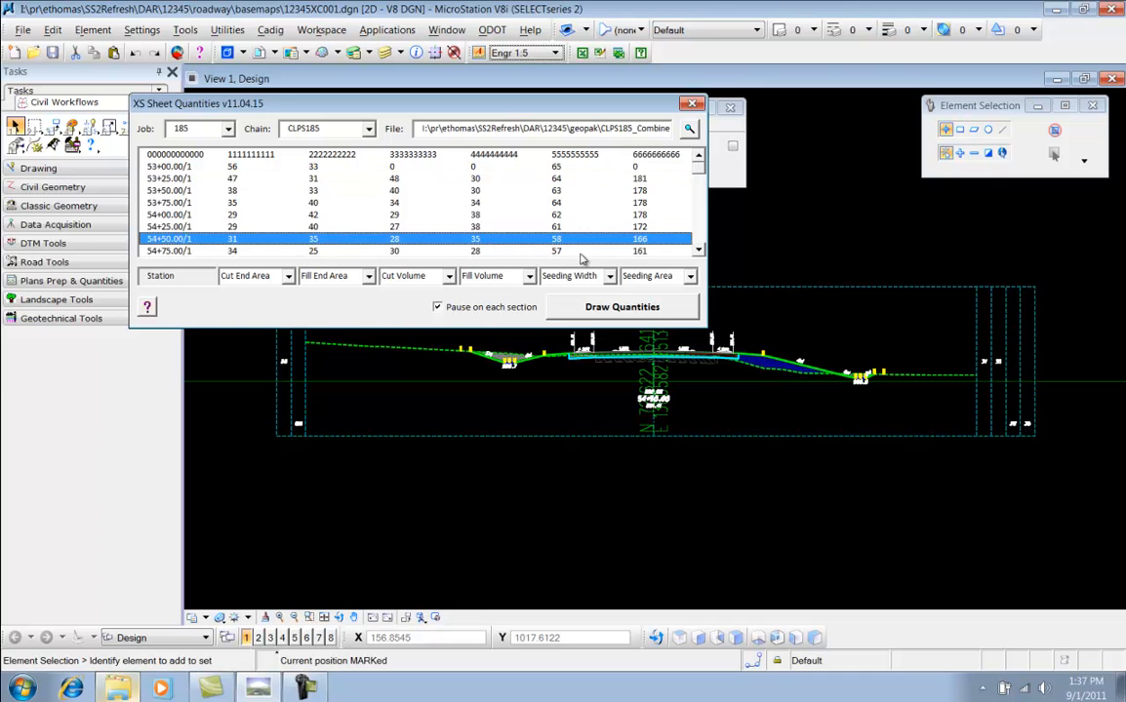
{"action": "left_click", "coordinate": [525, 164]}
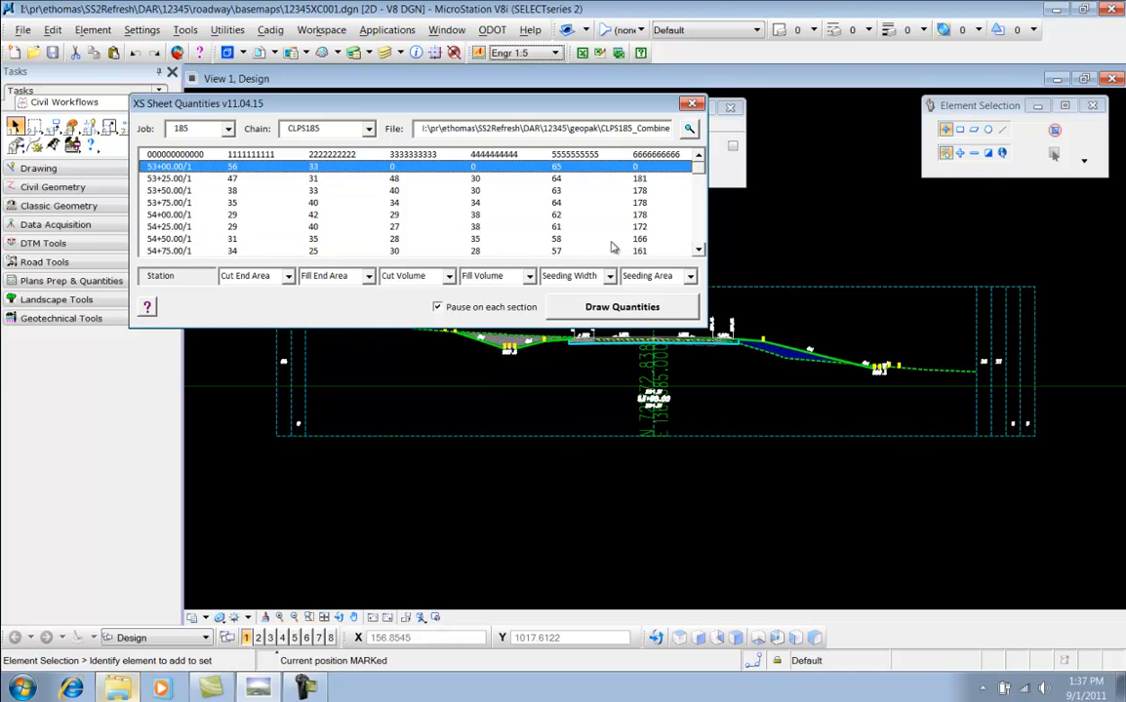
{"action": "left_click", "coordinate": [620, 310]}
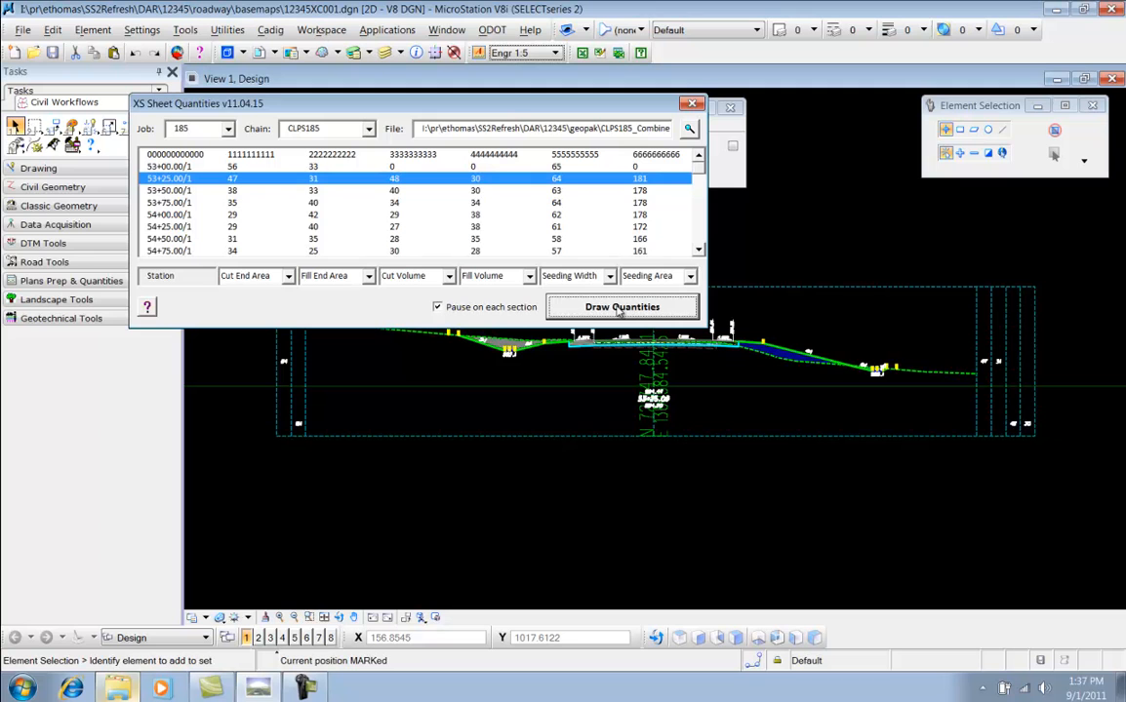
Continue drawing the quantity labels one section at a time through station 54+50
{"action": "left_click", "coordinate": [438, 307]}
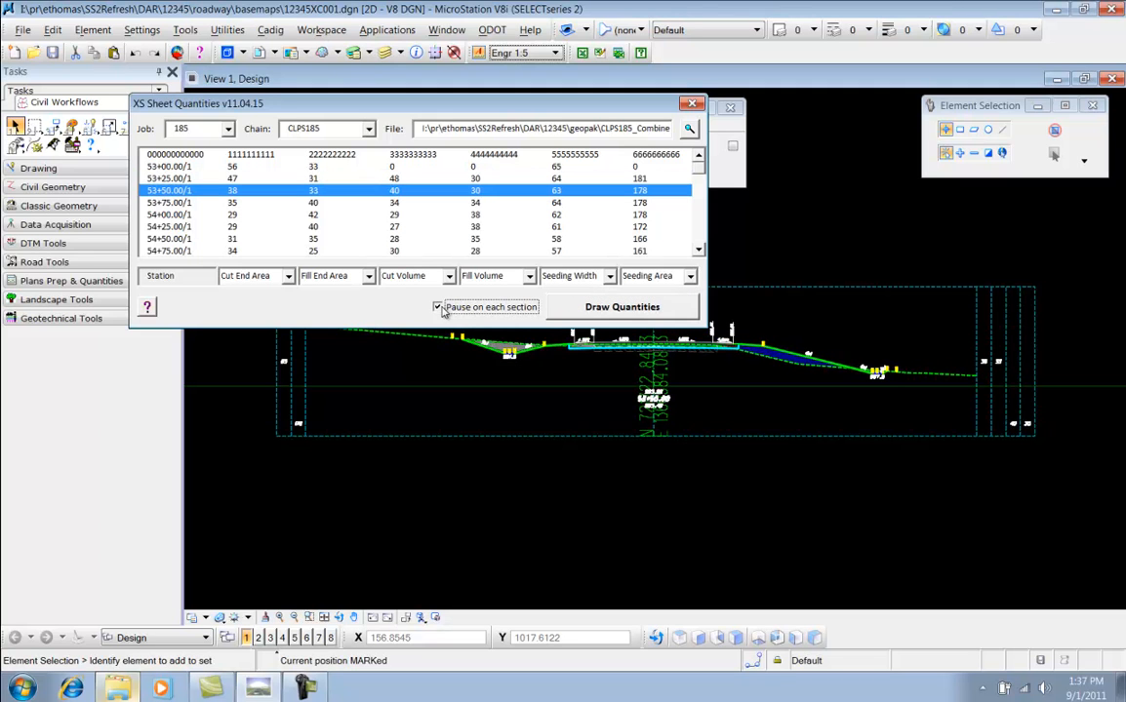
{"action": "left_click", "coordinate": [485, 311]}
{"action": "left_click", "coordinate": [624, 308]}
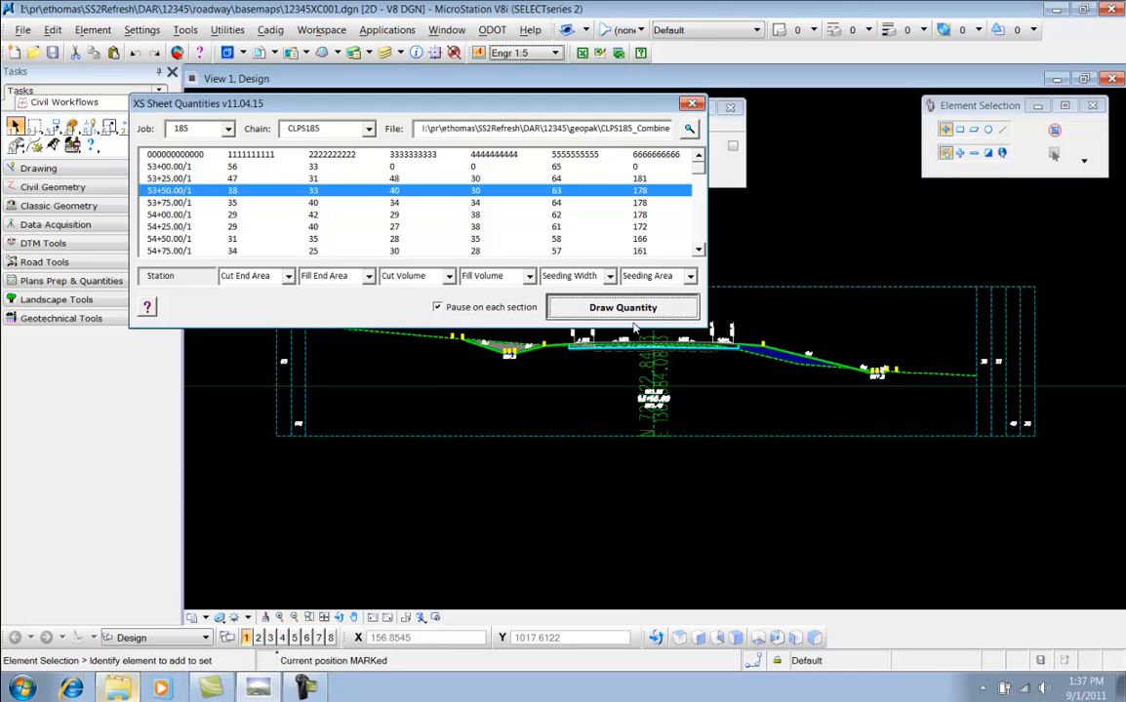
{"action": "left_click", "coordinate": [629, 308]}
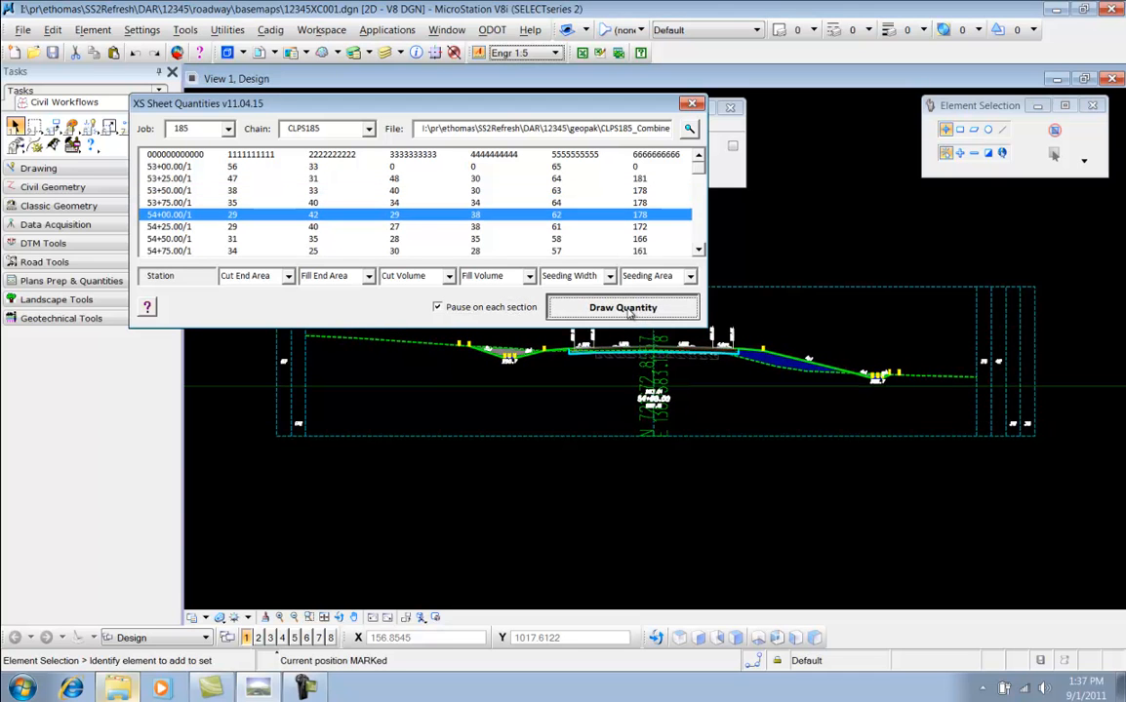
{"action": "left_click", "coordinate": [629, 308]}
{"action": "left_click", "coordinate": [630, 308]}
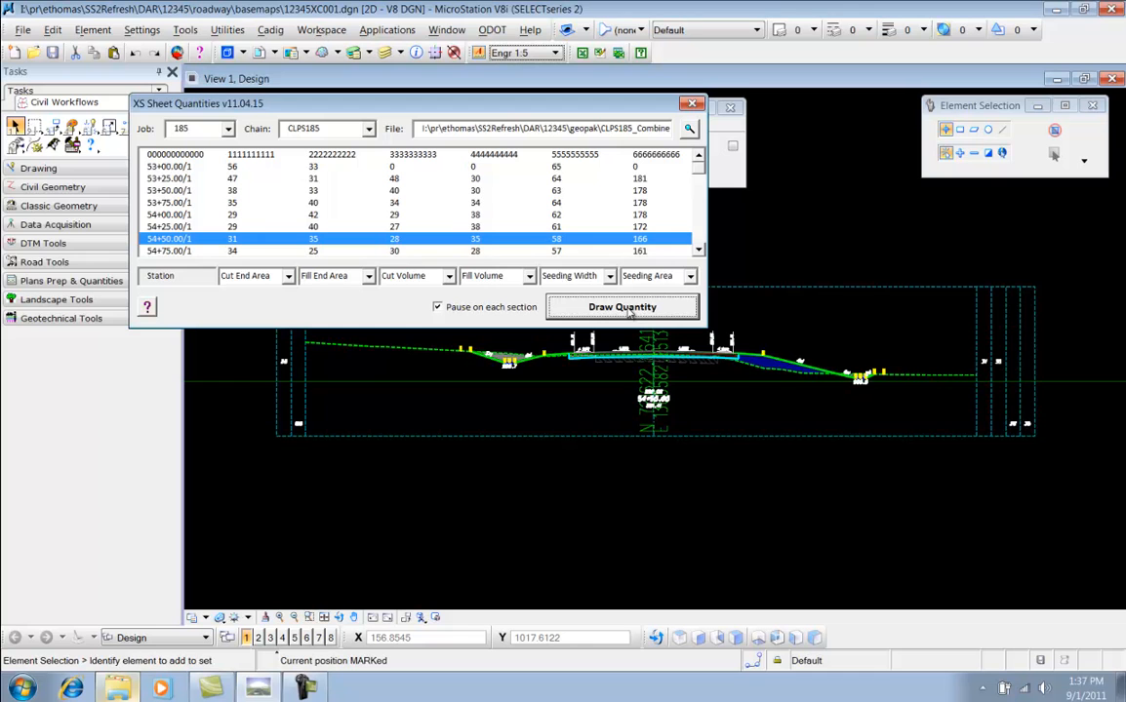
{"action": "left_click", "coordinate": [629, 308]}
{"action": "left_click", "coordinate": [629, 308]}
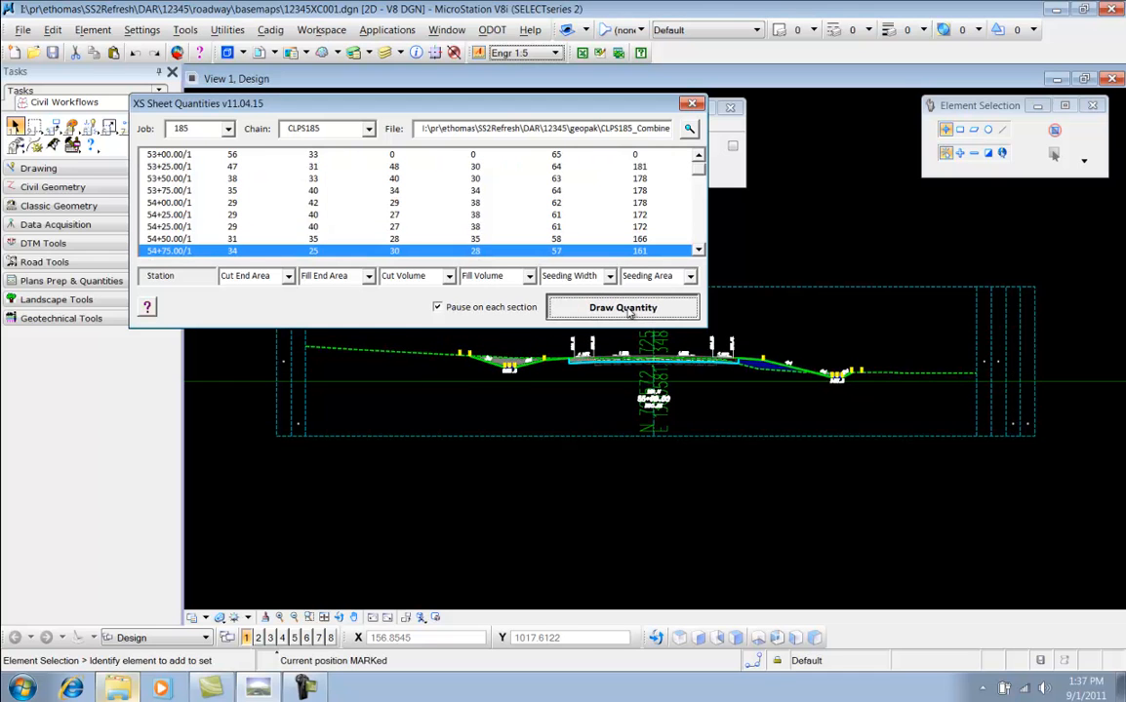
Turn off pausing on each section, draw quantities for all remaining stations, and close the XS Quantities tool
{"action": "left_click", "coordinate": [439, 308]}
{"action": "left_click", "coordinate": [615, 307]}
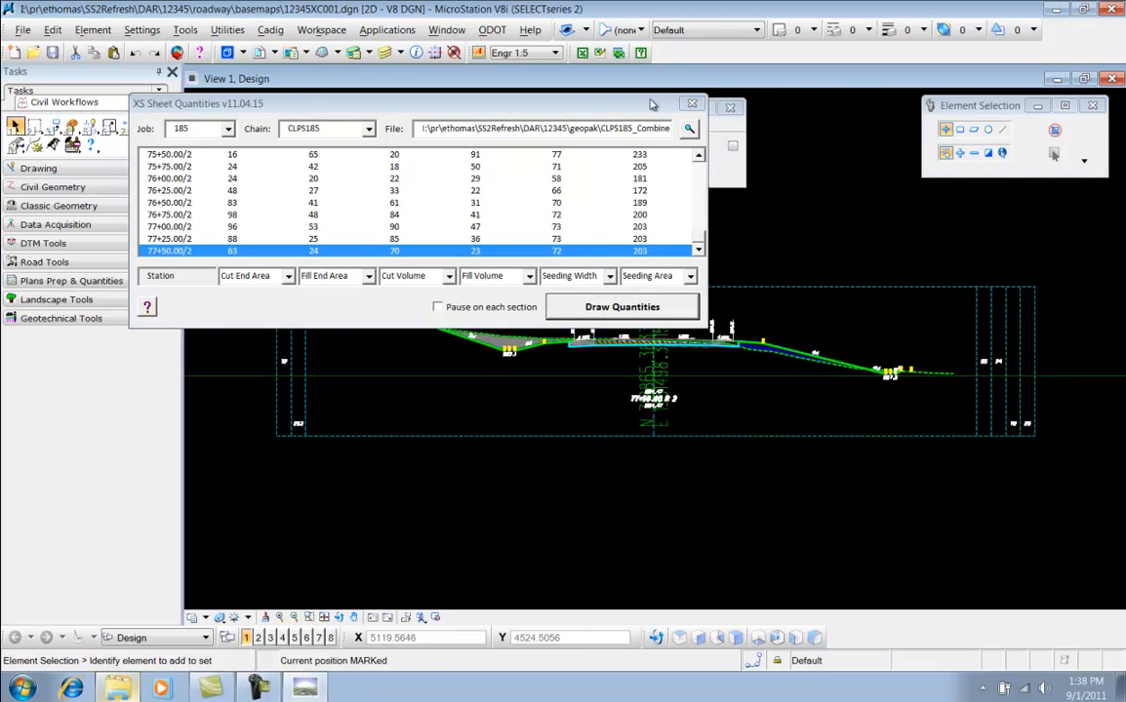
{"action": "left_click", "coordinate": [691, 104]}
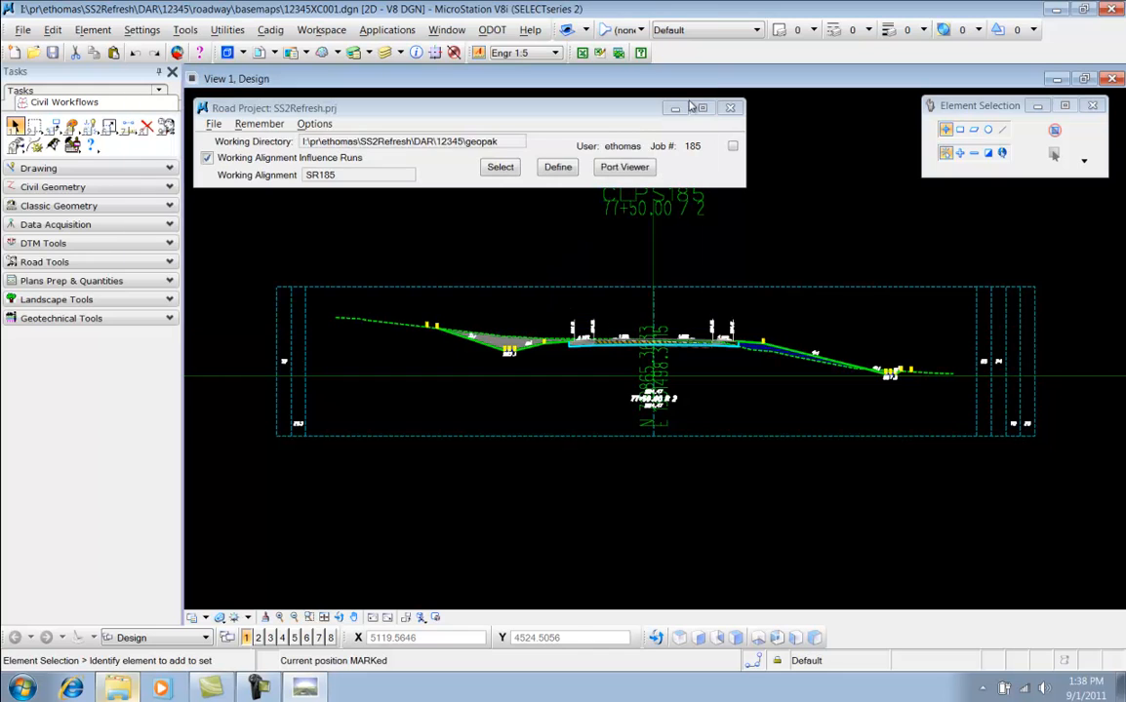
Open the Cross Section Sheet Composition tool from the Road Project workflow
{"action": "left_click", "coordinate": [733, 147]}
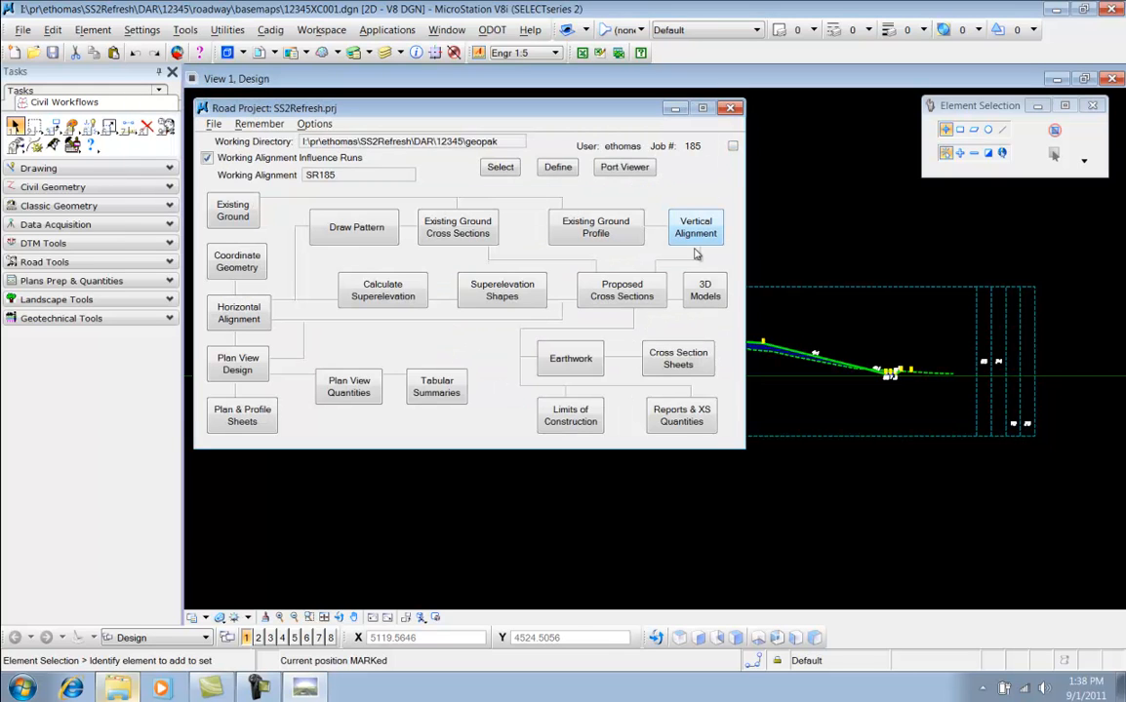
{"action": "left_click", "coordinate": [679, 362]}
{"action": "double_click", "coordinate": [464, 223]}
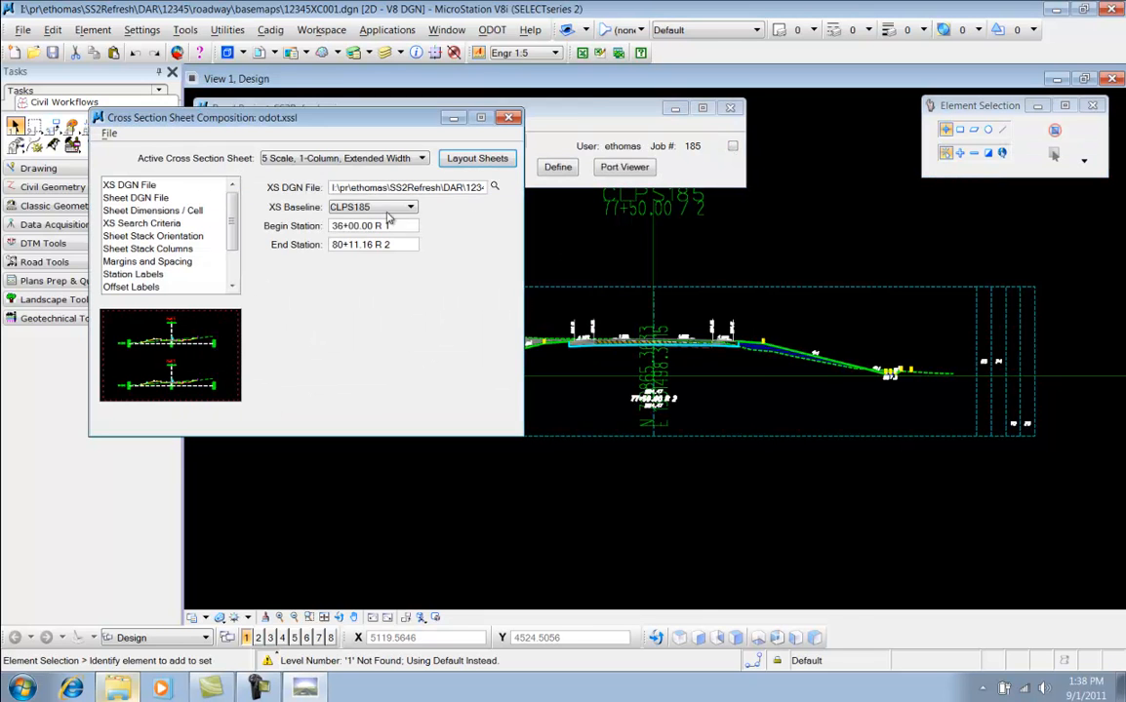
{"action": "left_click_drag", "start_coordinate": [362, 143], "coordinate": [341, 109]}
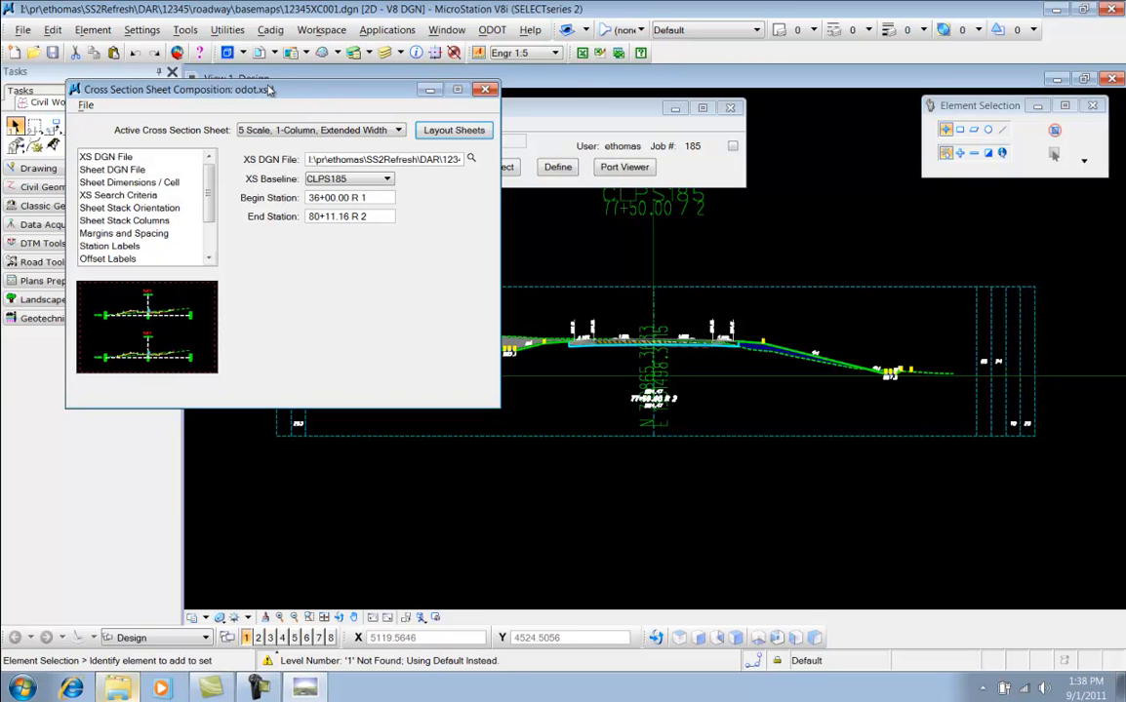
Switch the active sheet to 5 Scale, 1-Column and review its XS Search Criteria and Earthwork Quantity Labels settings
{"action": "left_click", "coordinate": [371, 126]}
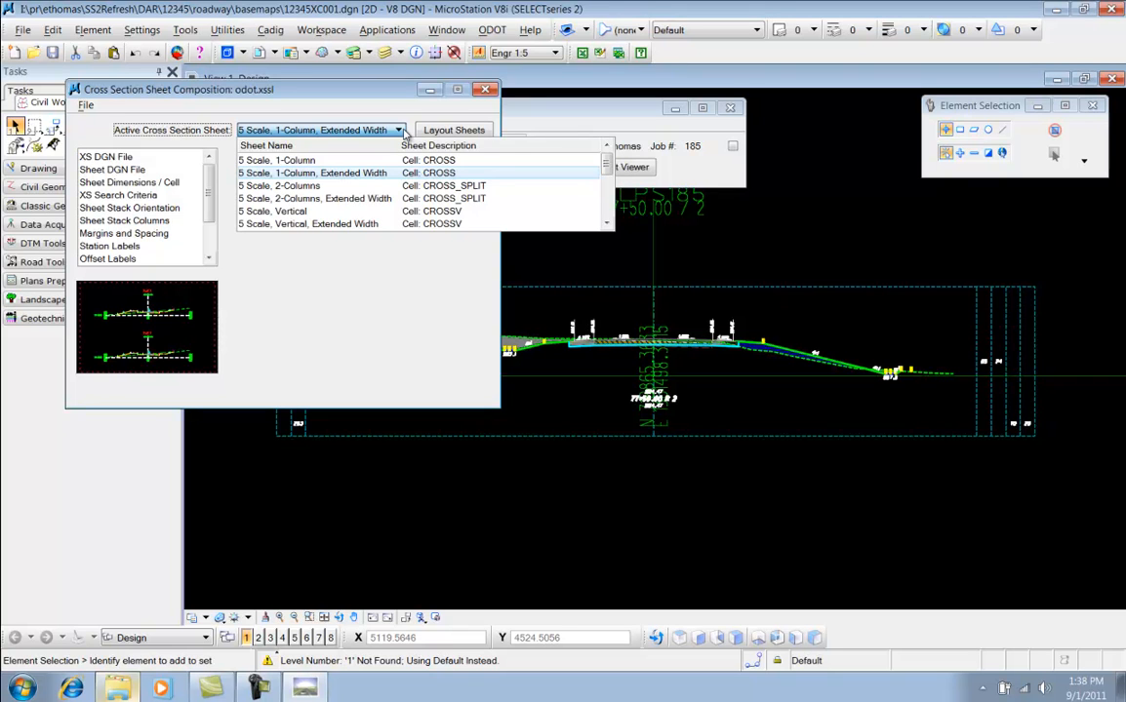
{"action": "left_click", "coordinate": [440, 164]}
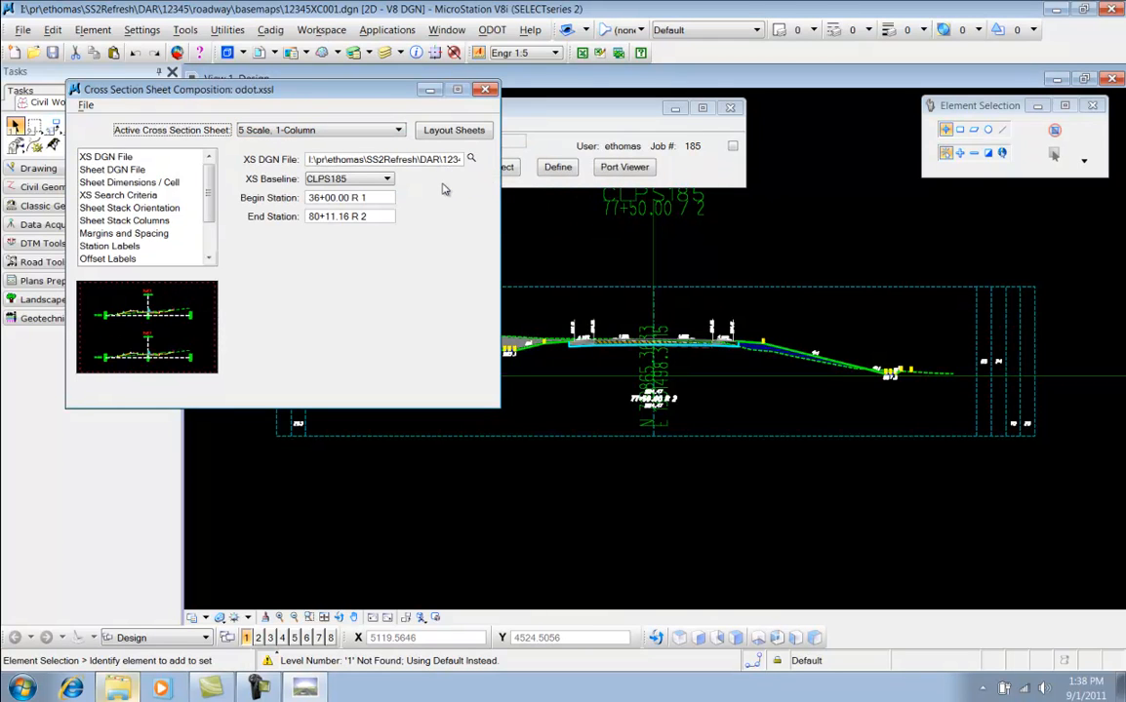
{"action": "left_click", "coordinate": [125, 195]}
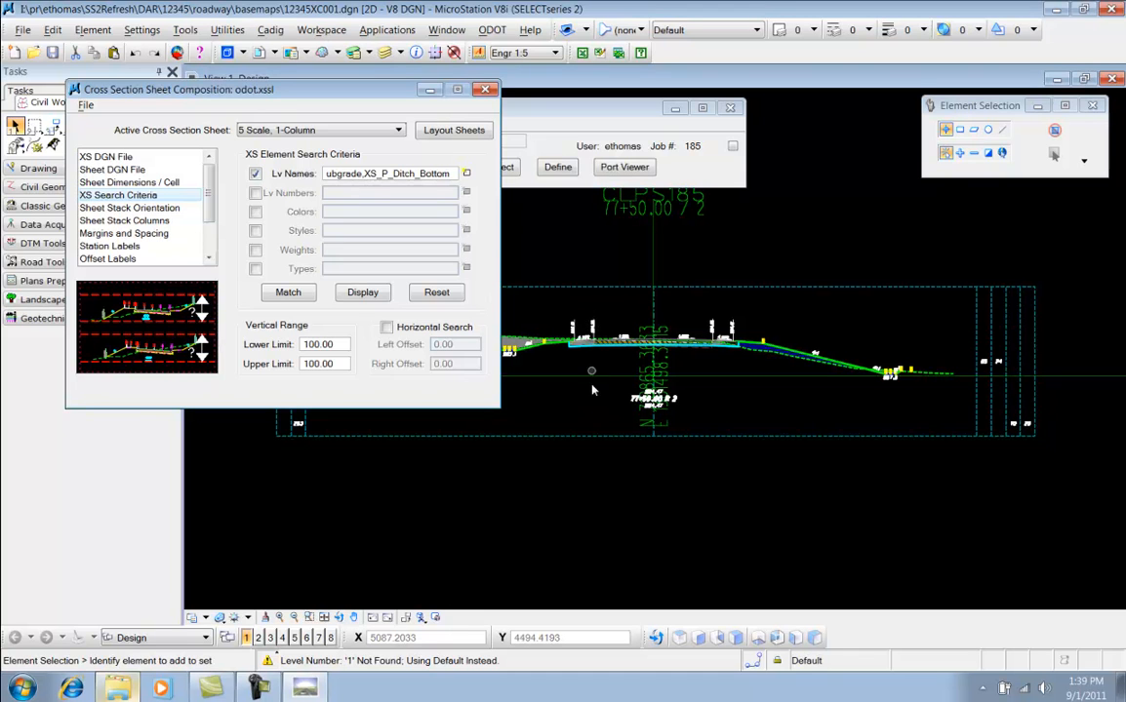
{"action": "left_click", "coordinate": [294, 133]}
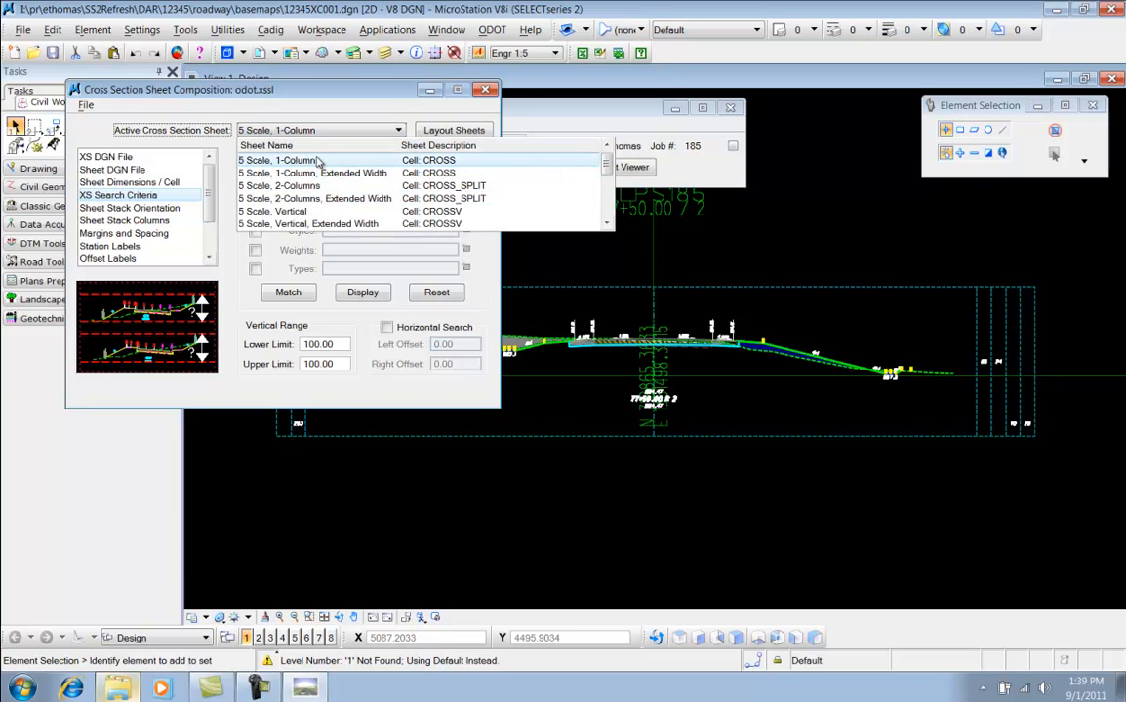
{"action": "left_click", "coordinate": [312, 106]}
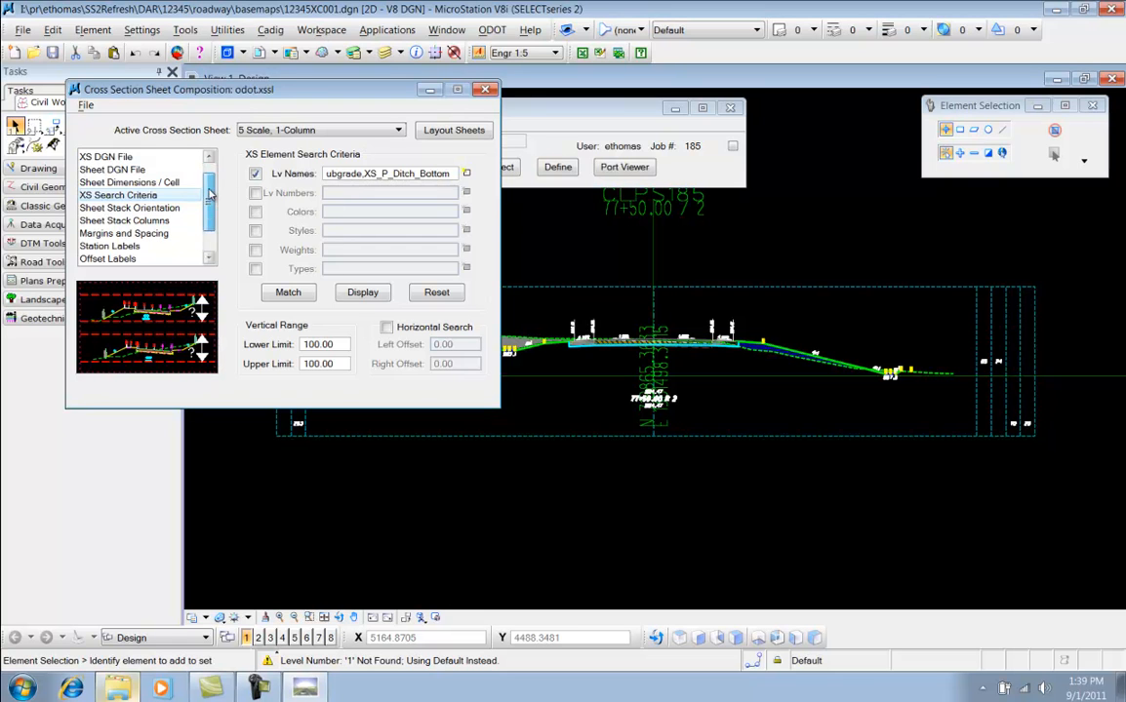
{"action": "scroll", "coordinate": [200, 229], "scroll_direction": "down", "scroll_amount": 2}
{"action": "left_click", "coordinate": [142, 232]}
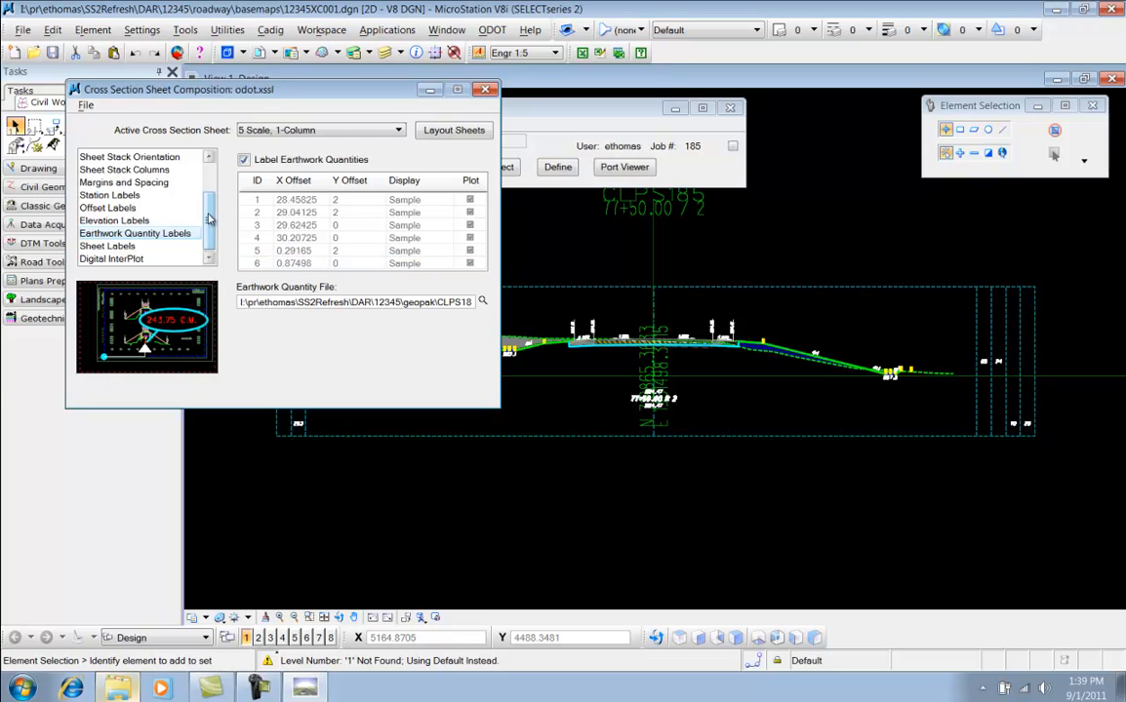
Set the active cross section sheet to 5 Scale, 1-Column, Extended Width and check its XS Search Criteria
{"action": "scroll", "coordinate": [206, 174], "scroll_direction": "up", "scroll_amount": 2}
{"action": "left_click", "coordinate": [291, 131]}
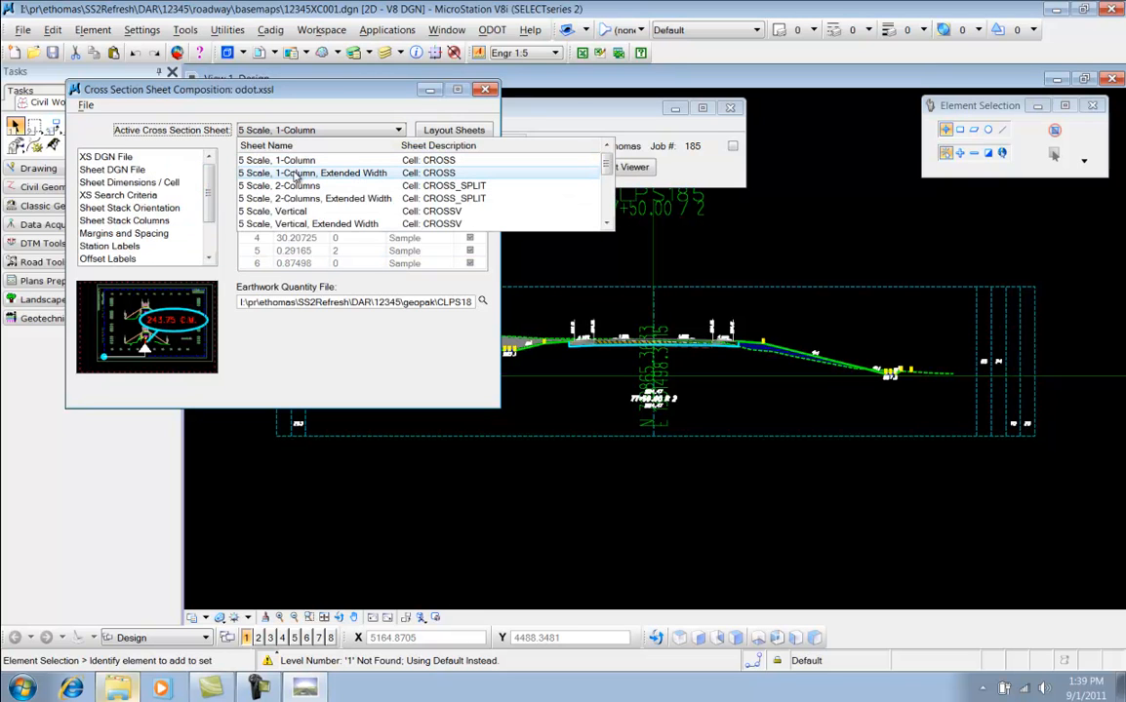
{"action": "left_click", "coordinate": [295, 174]}
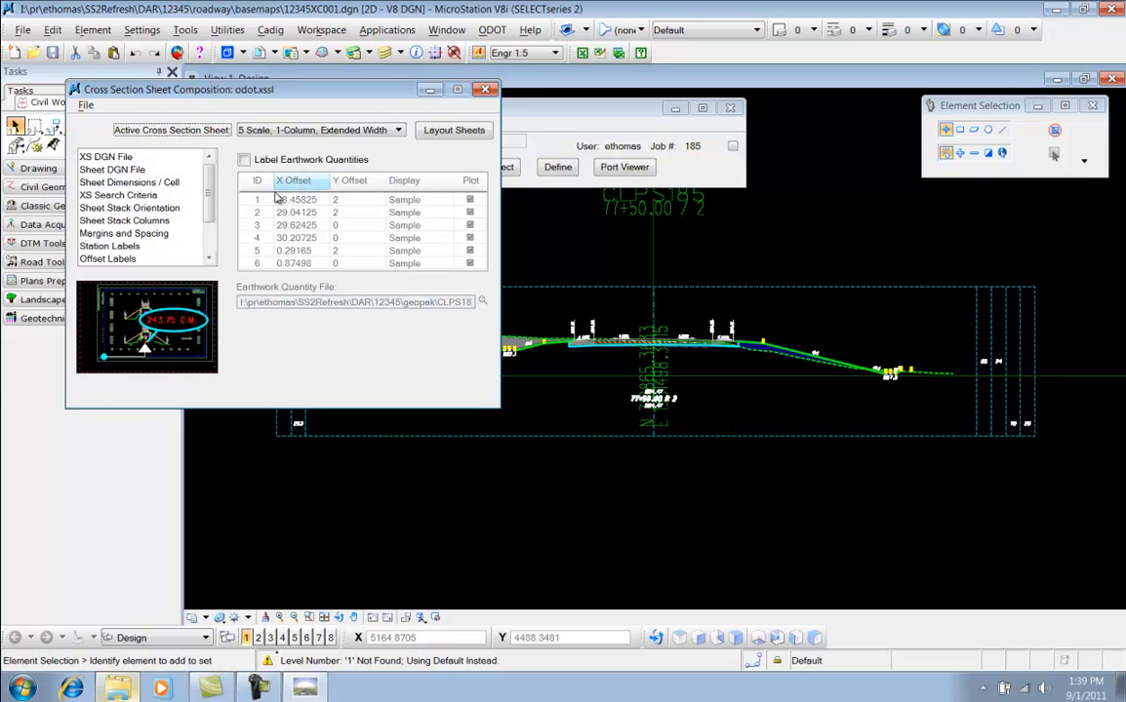
{"action": "left_click", "coordinate": [118, 195]}
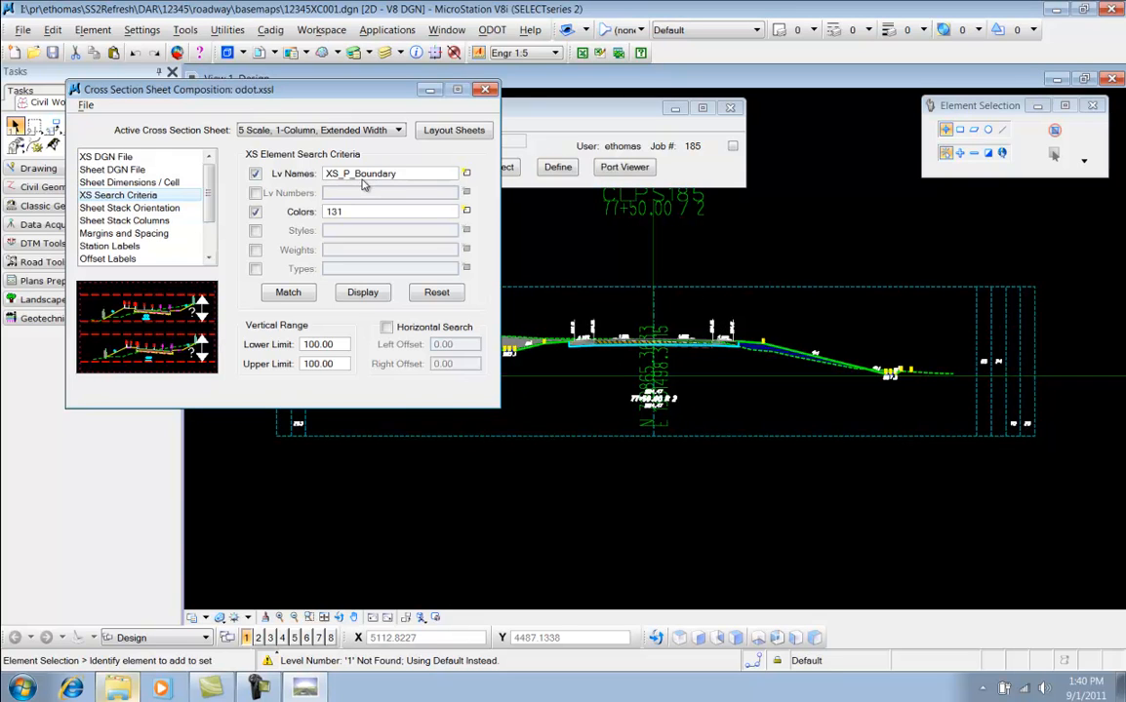
Lay out the cross-section sheets and fit the sheet view to inspect the placed quantities
{"action": "mouse_move", "coordinate": [686, 290]}
{"action": "left_click", "coordinate": [472, 133]}
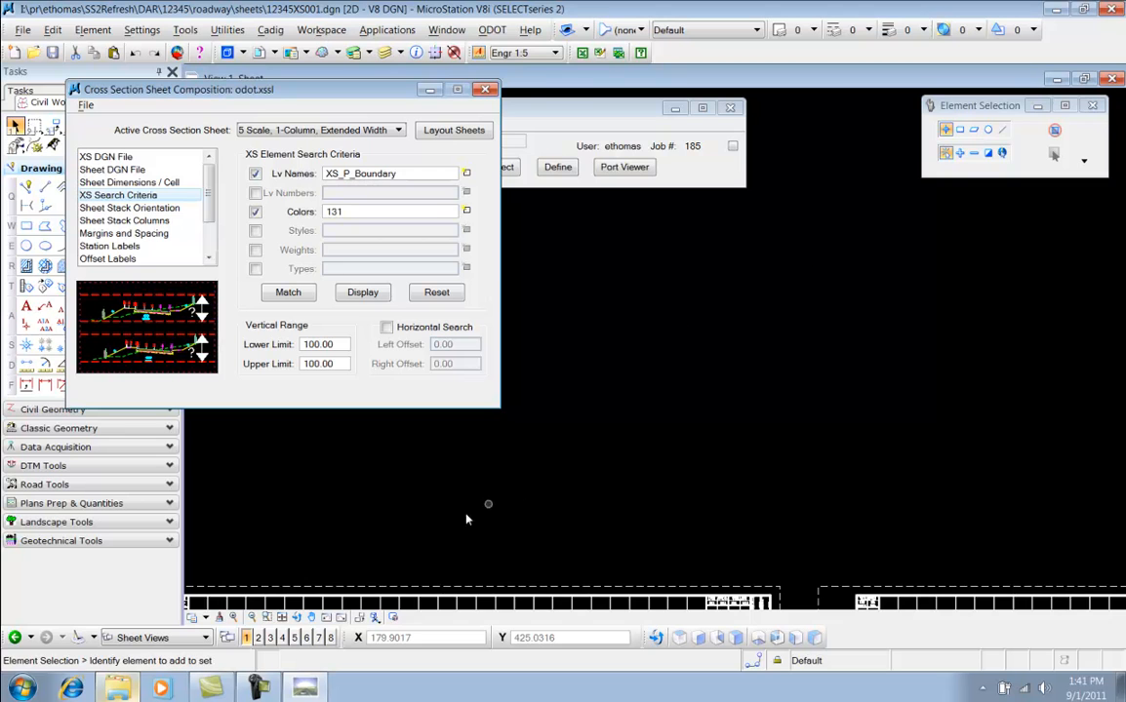
{"action": "left_click", "coordinate": [283, 618]}
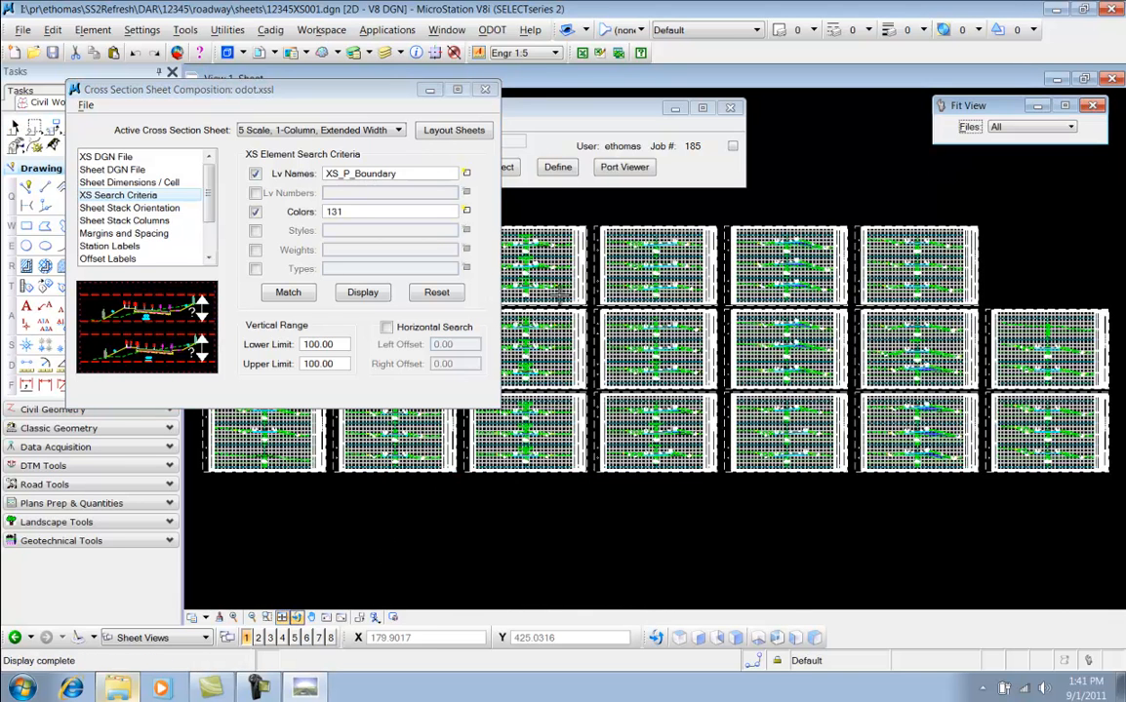
{"action": "left_click", "coordinate": [435, 90]}
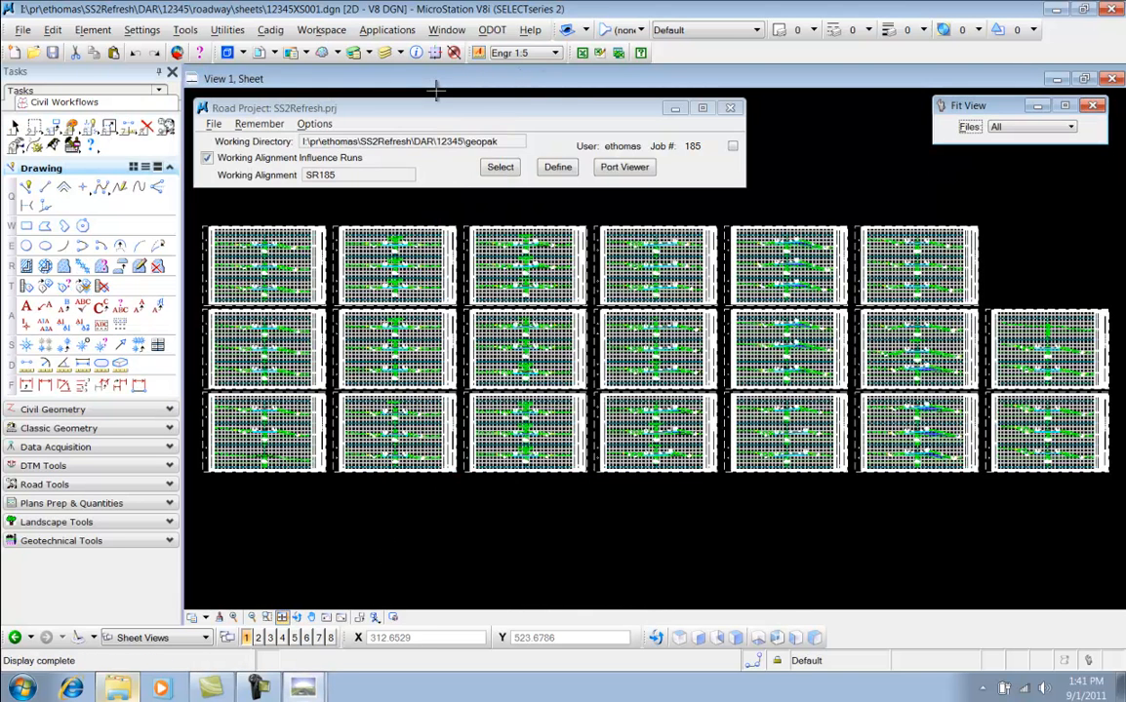
{"action": "scroll", "coordinate": [488, 223], "scroll_direction": "up", "scroll_amount": 4}
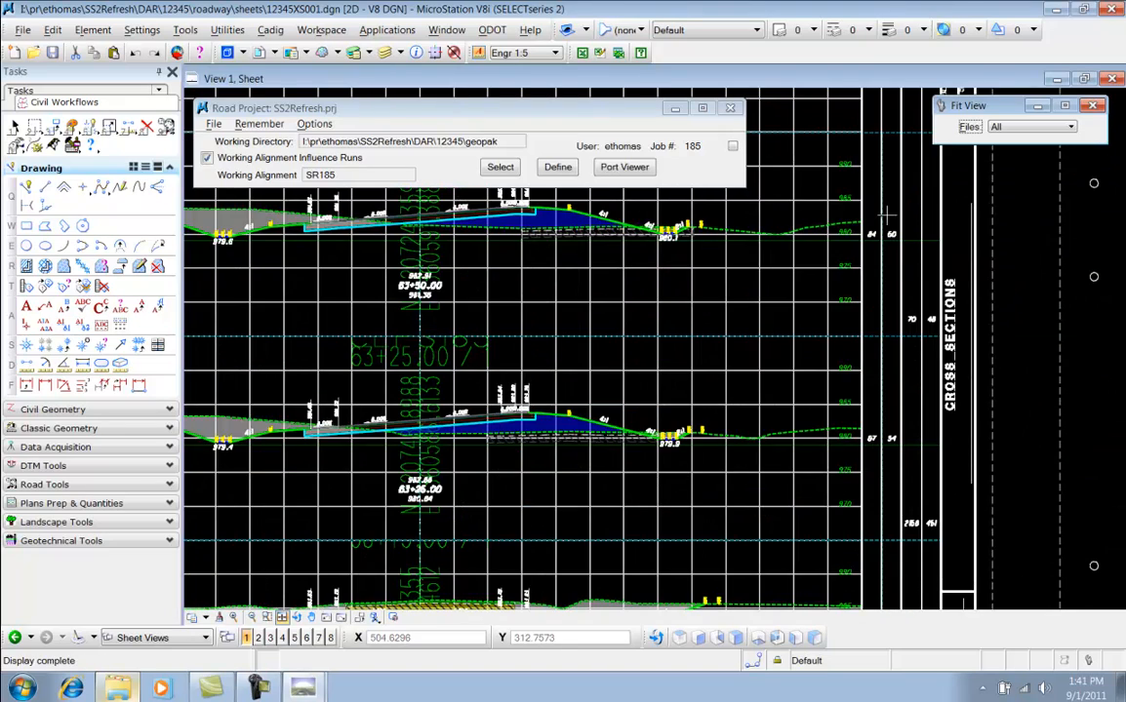
{"action": "scroll", "coordinate": [863, 256], "scroll_direction": "up", "scroll_amount": 1}
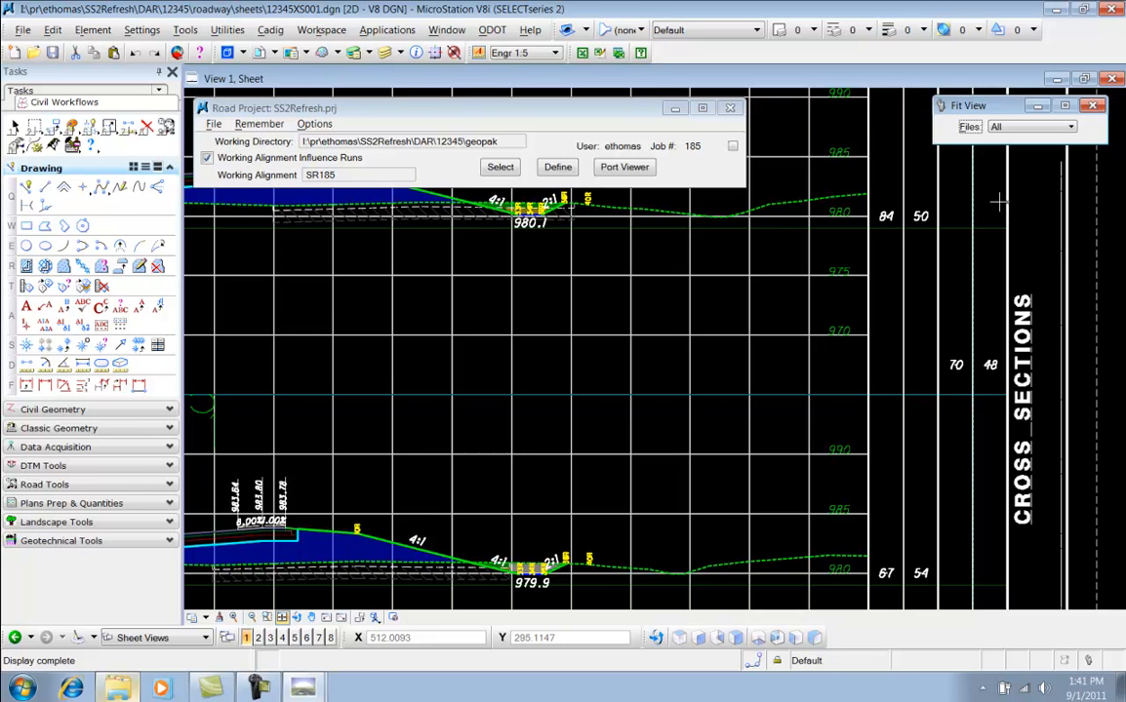
{"action": "scroll", "coordinate": [845, 211], "scroll_direction": "down", "scroll_amount": 2}
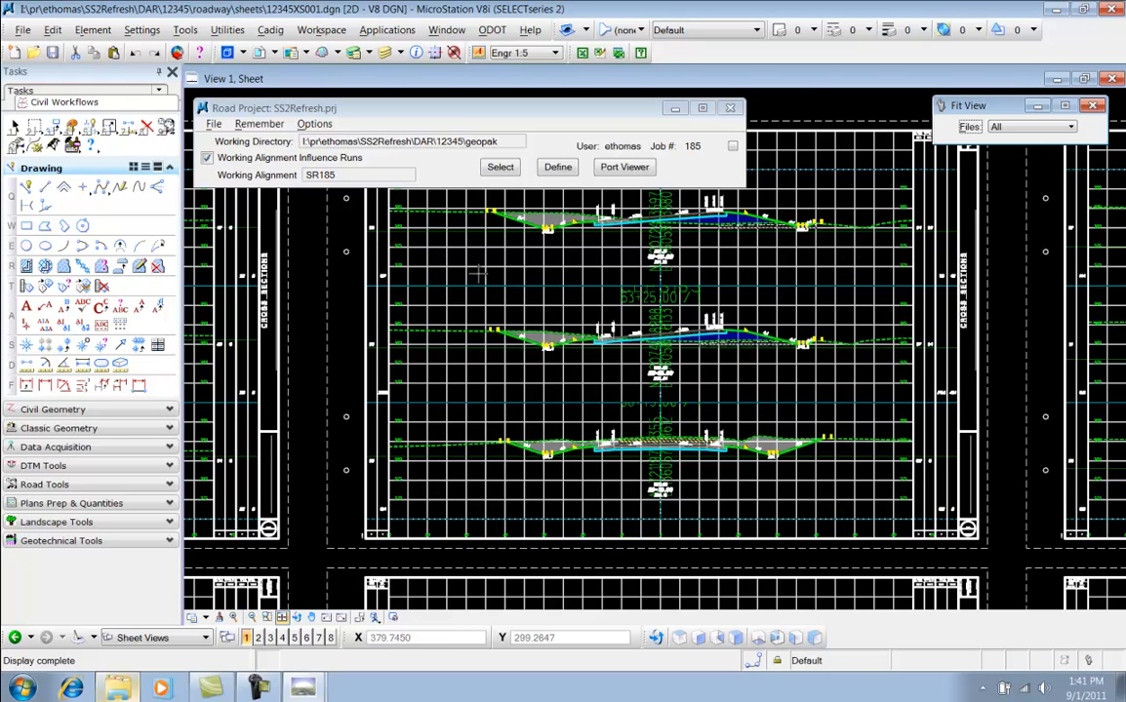
Zoom out and pan across the laid-out cross-section sheets to inspect them
{"action": "left_click_drag", "start_coordinate": [806, 104], "coordinate": [811, 141]}
{"action": "right_click", "coordinate": [812, 141]}
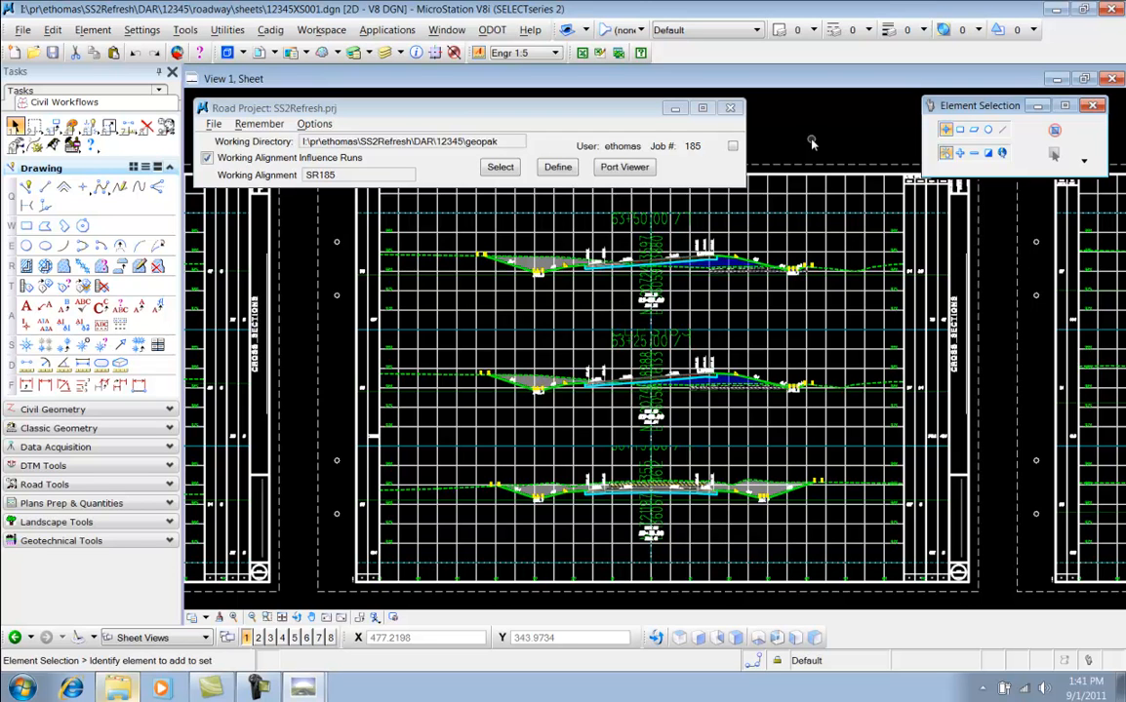
{"action": "scroll", "coordinate": [995, 359], "scroll_direction": "down", "scroll_amount": 1}
{"action": "middle_click_drag", "start_coordinate": [995, 359], "coordinate": [699, 300]}
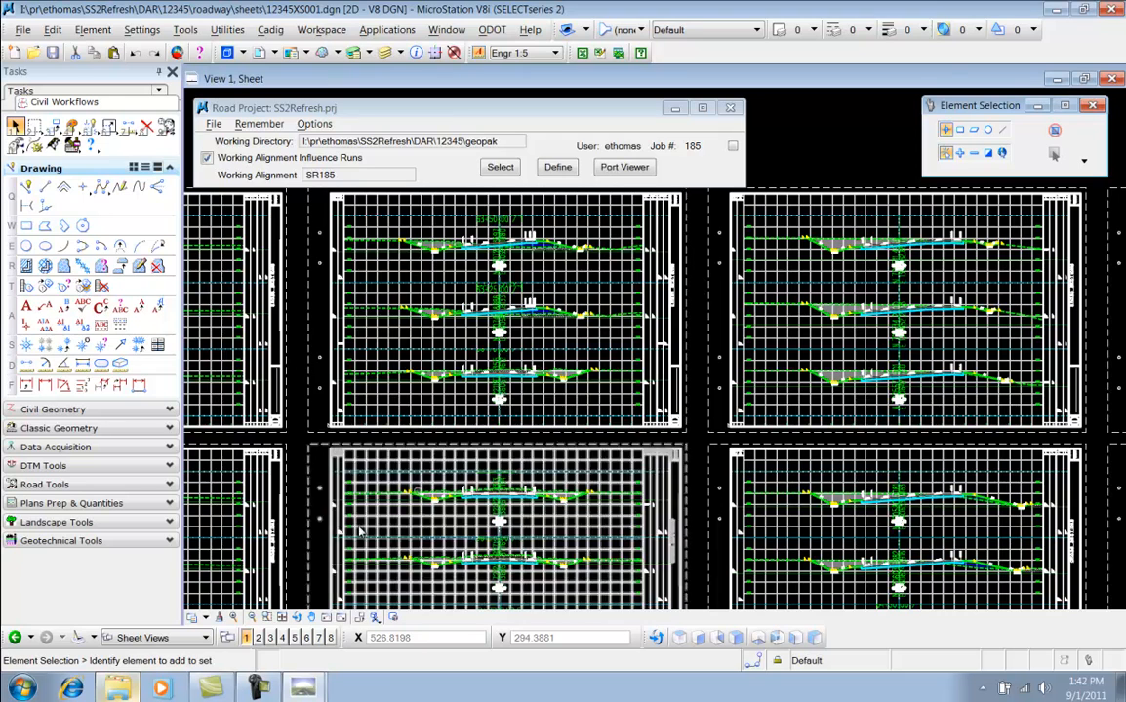
Switch to the file explorer and open ODOT_XS_Utilities.pdf from the I:\ODOTstd\V8istd\vba\Doc folder
{"action": "key", "text": "alt+Tab"}
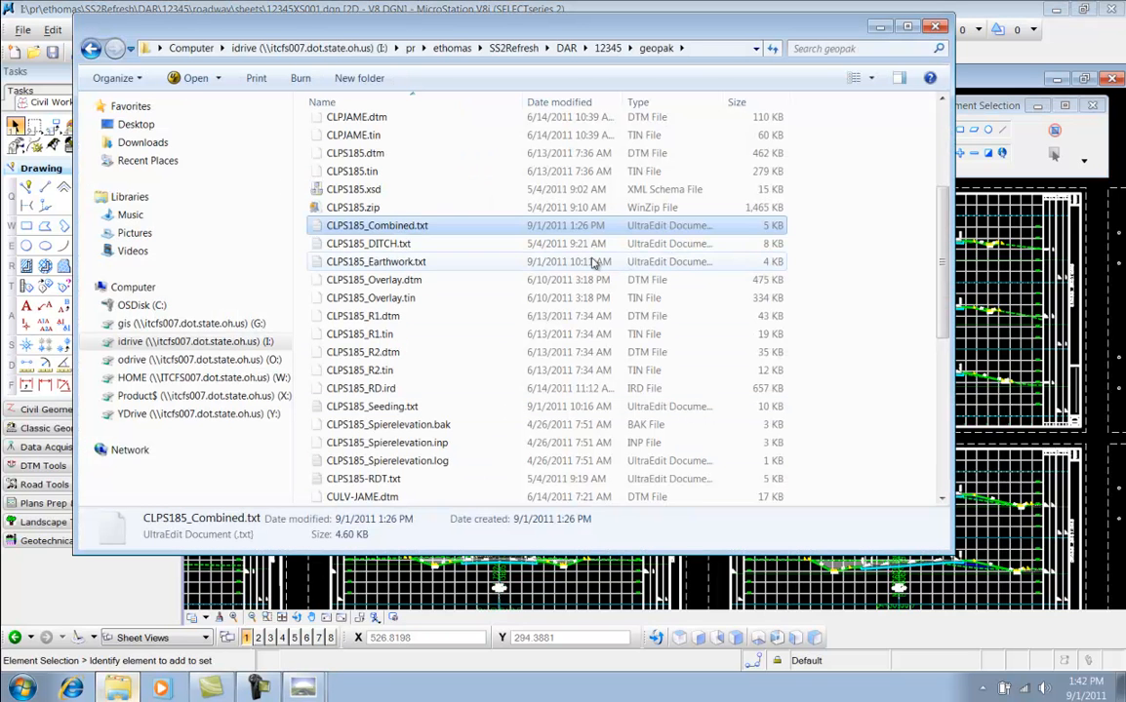
{"action": "left_click", "coordinate": [261, 341]}
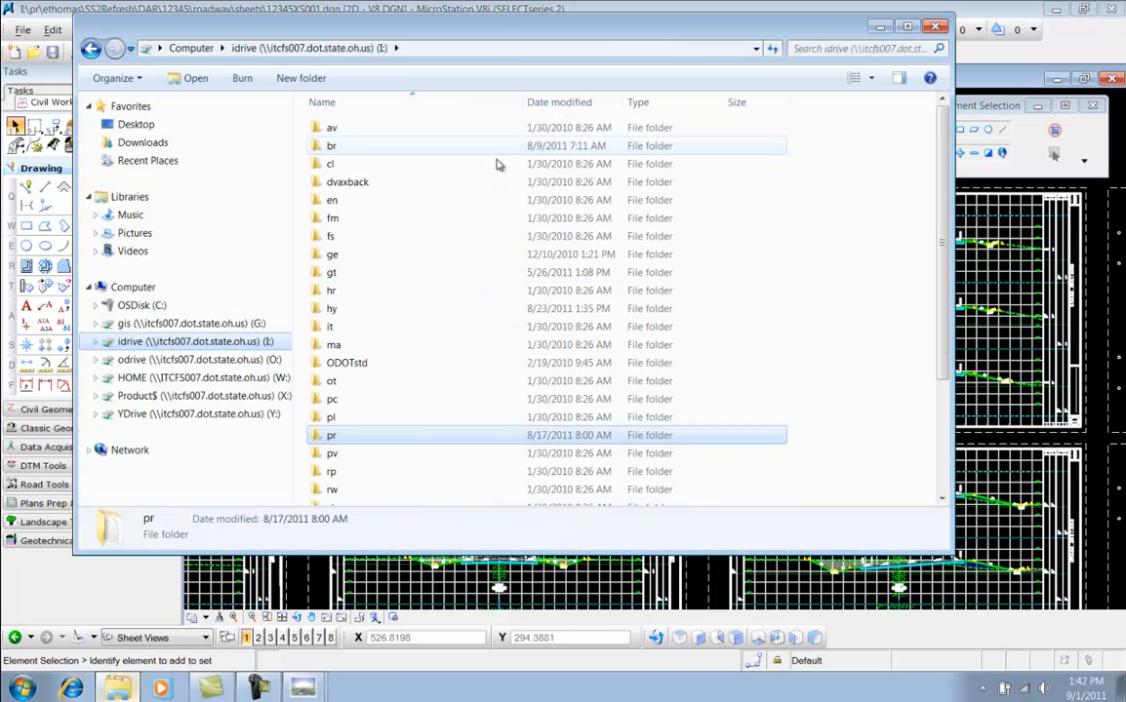
{"action": "left_click", "coordinate": [347, 363]}
{"action": "double_click", "coordinate": [347, 363]}
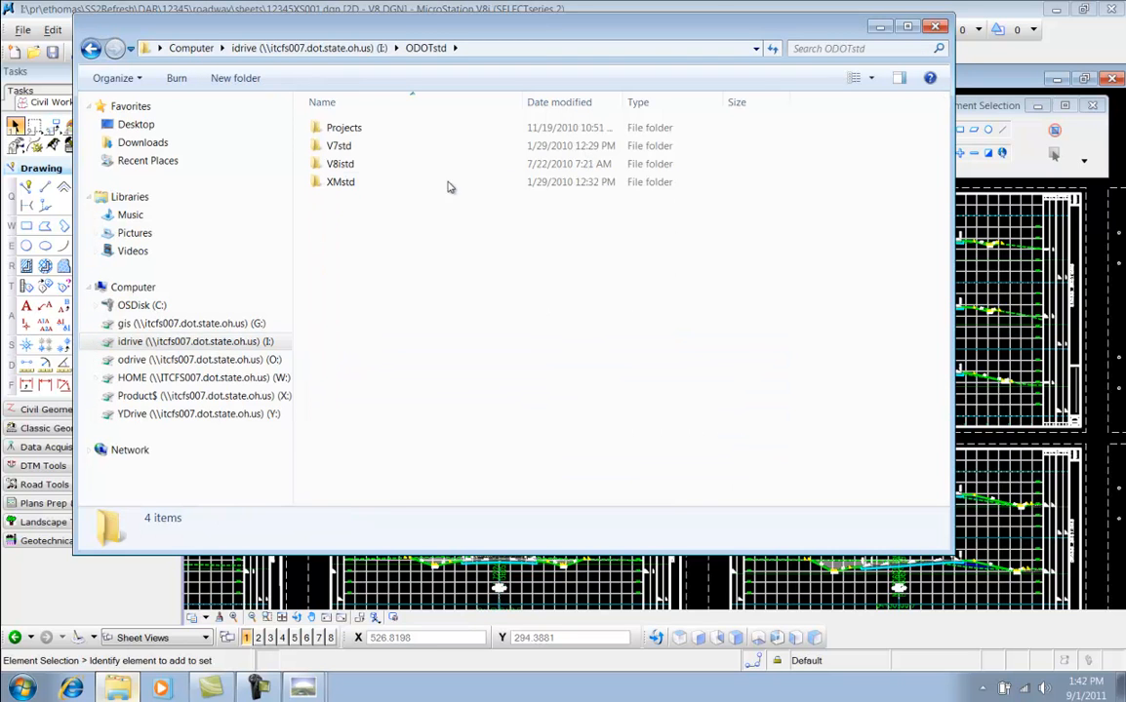
{"action": "double_click", "coordinate": [340, 163]}
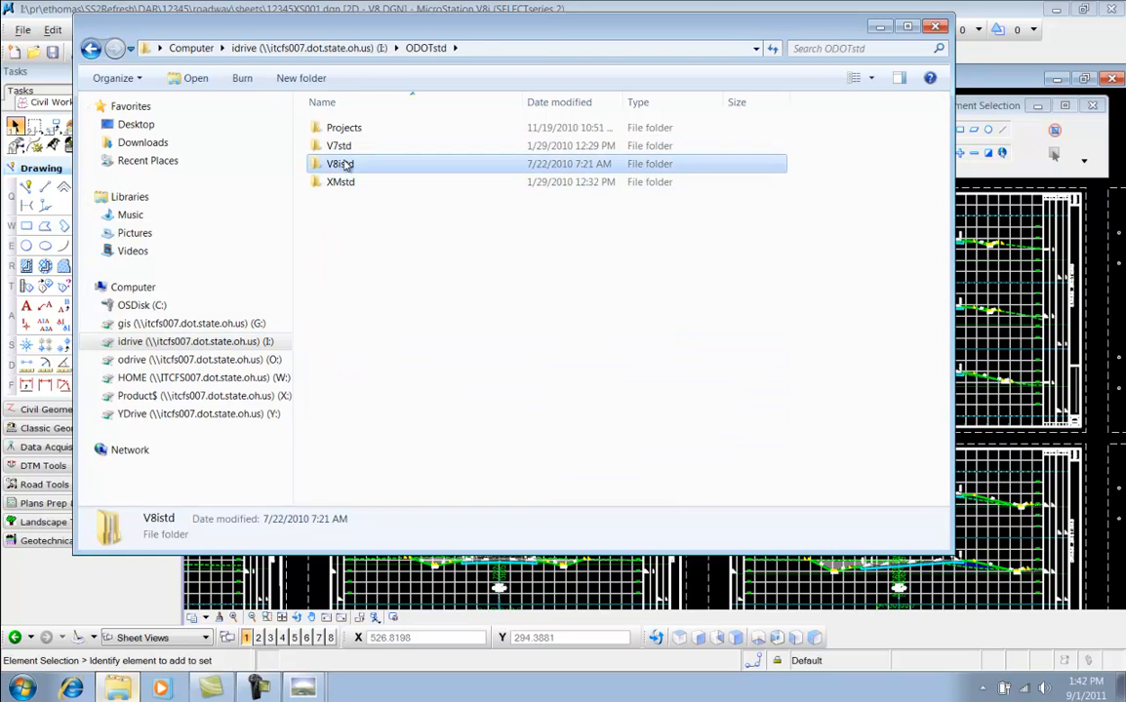
{"action": "double_click", "coordinate": [335, 453]}
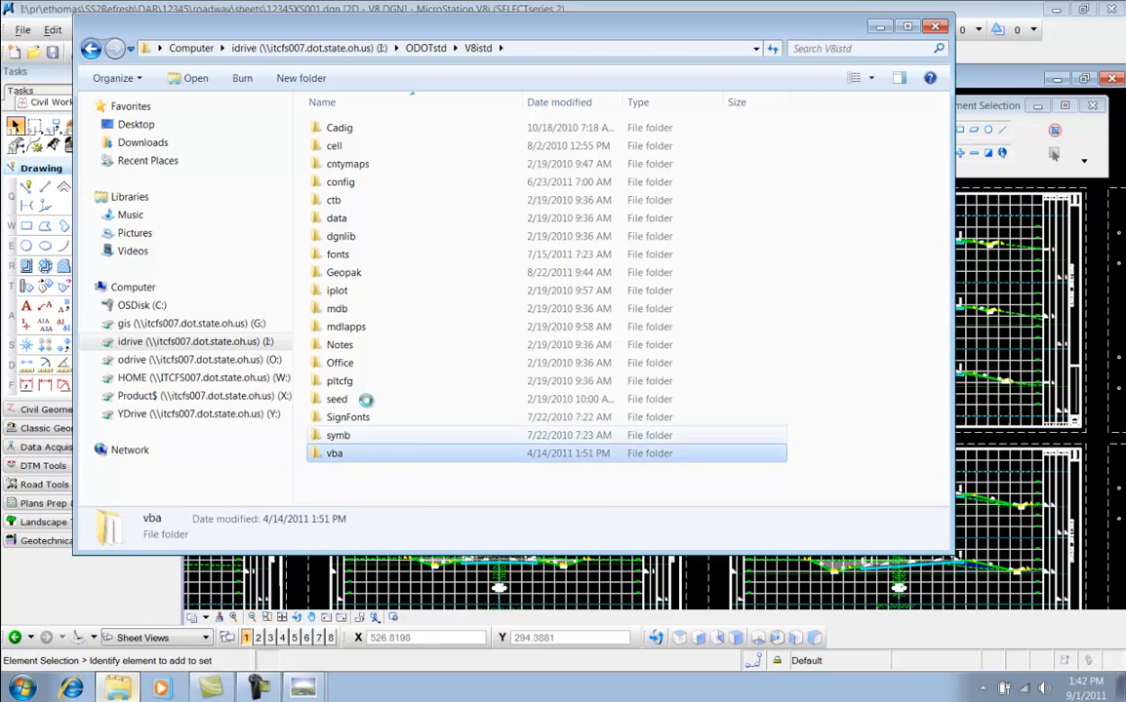
{"action": "left_click", "coordinate": [335, 146]}
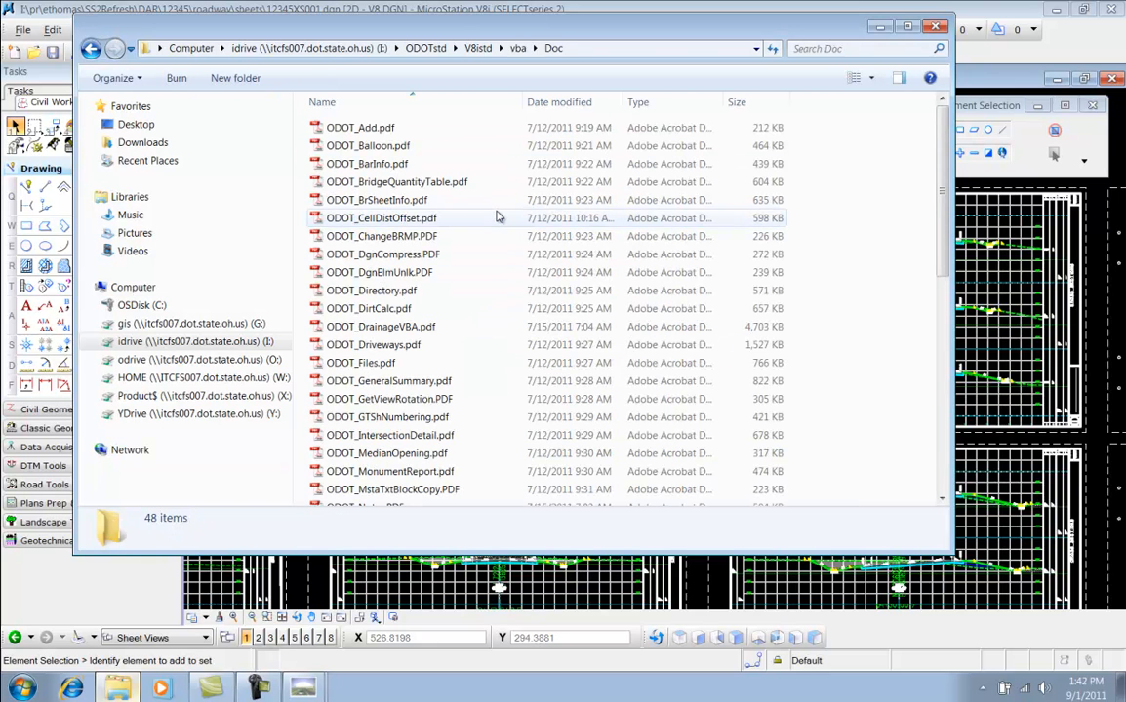
{"action": "left_click_drag", "start_coordinate": [945, 129], "coordinate": [950, 371]}
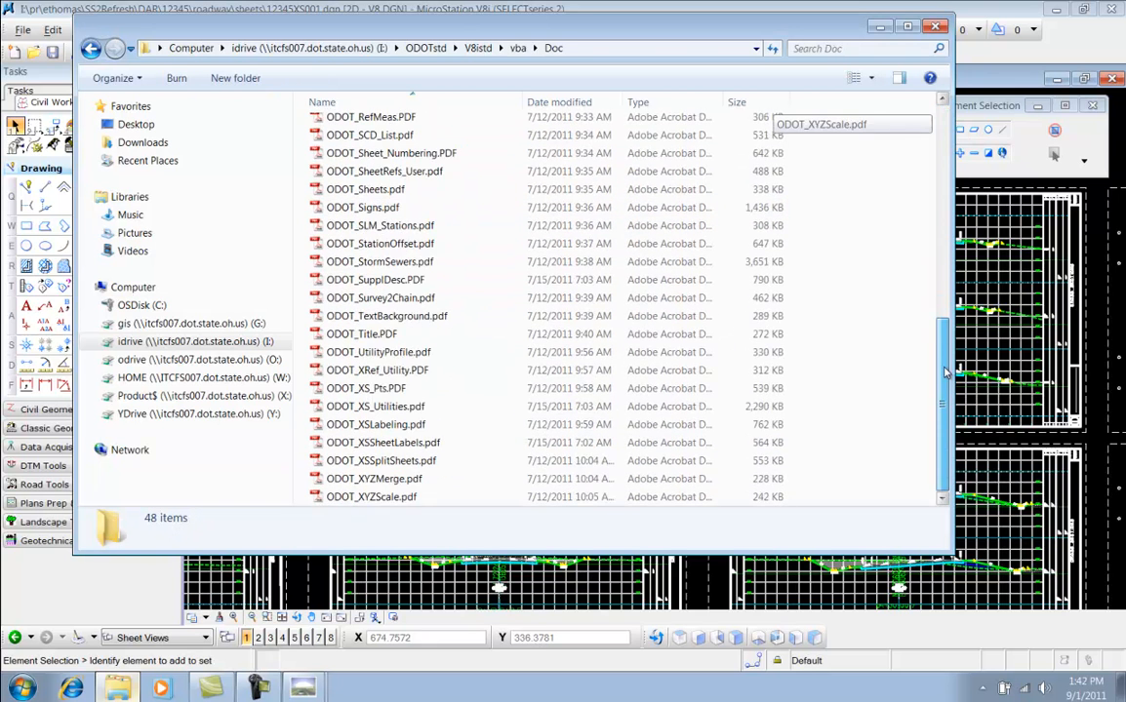
{"action": "left_click", "coordinate": [370, 408]}
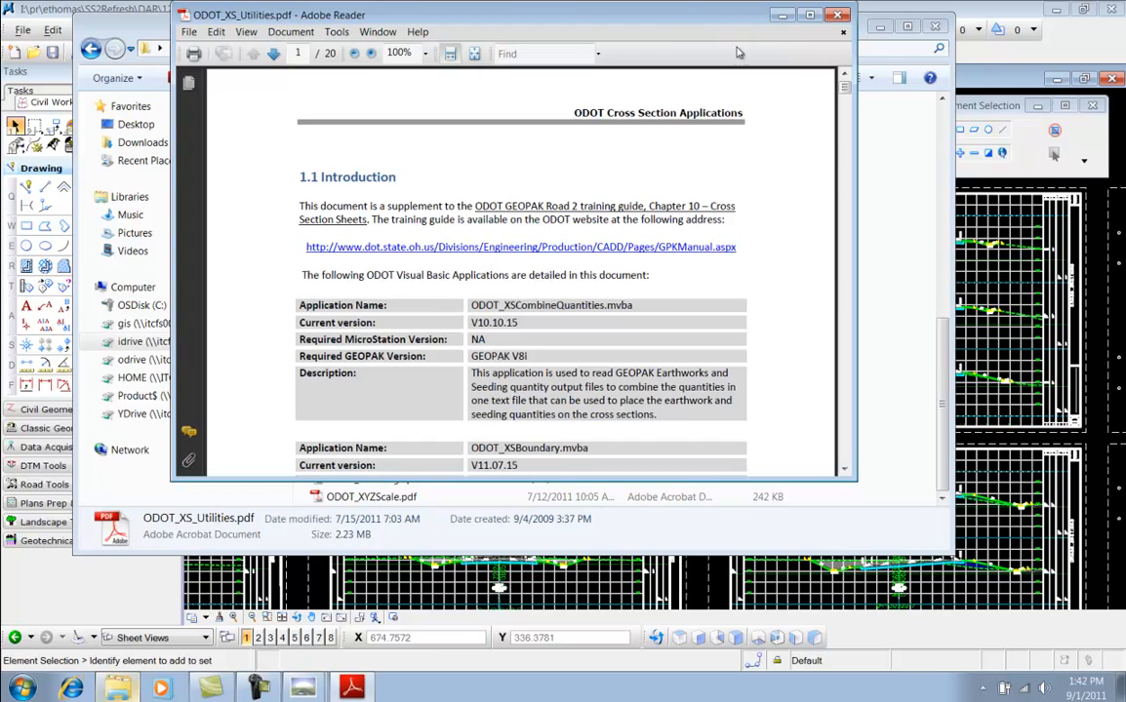
Maximize the PDF and read through the ODOT Cross Section Applications guide to its last page
{"action": "double_click", "coordinate": [717, 15]}
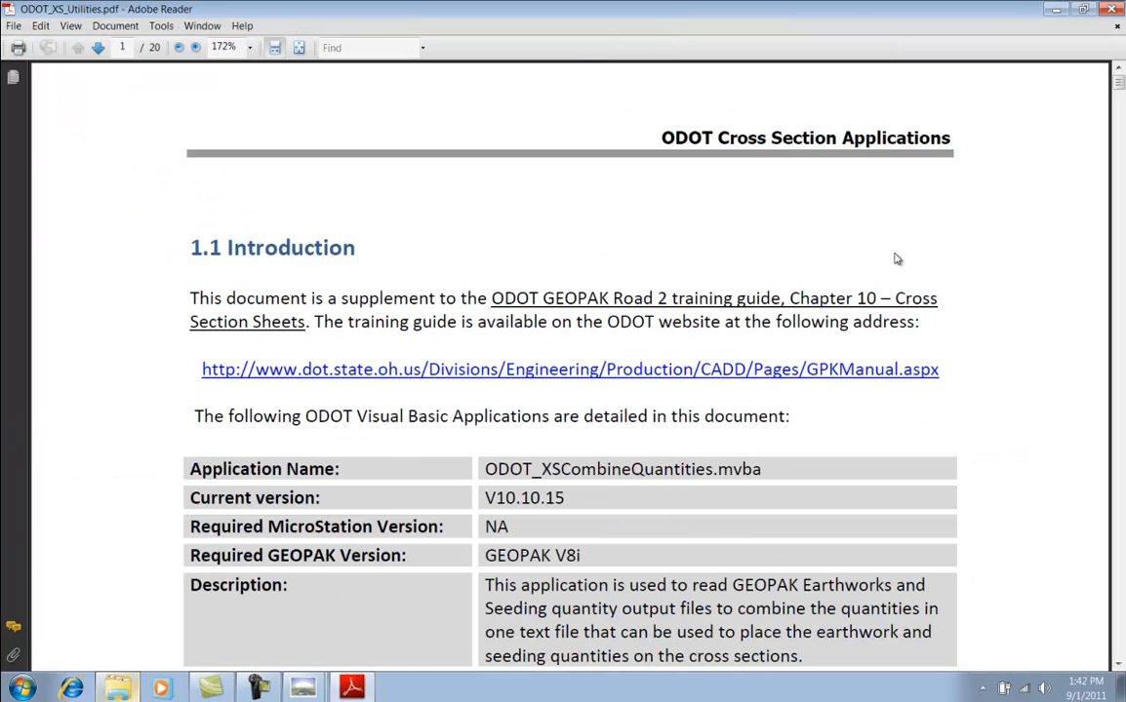
{"action": "scroll", "coordinate": [1015, 285], "scroll_direction": "down", "scroll_amount": 5}
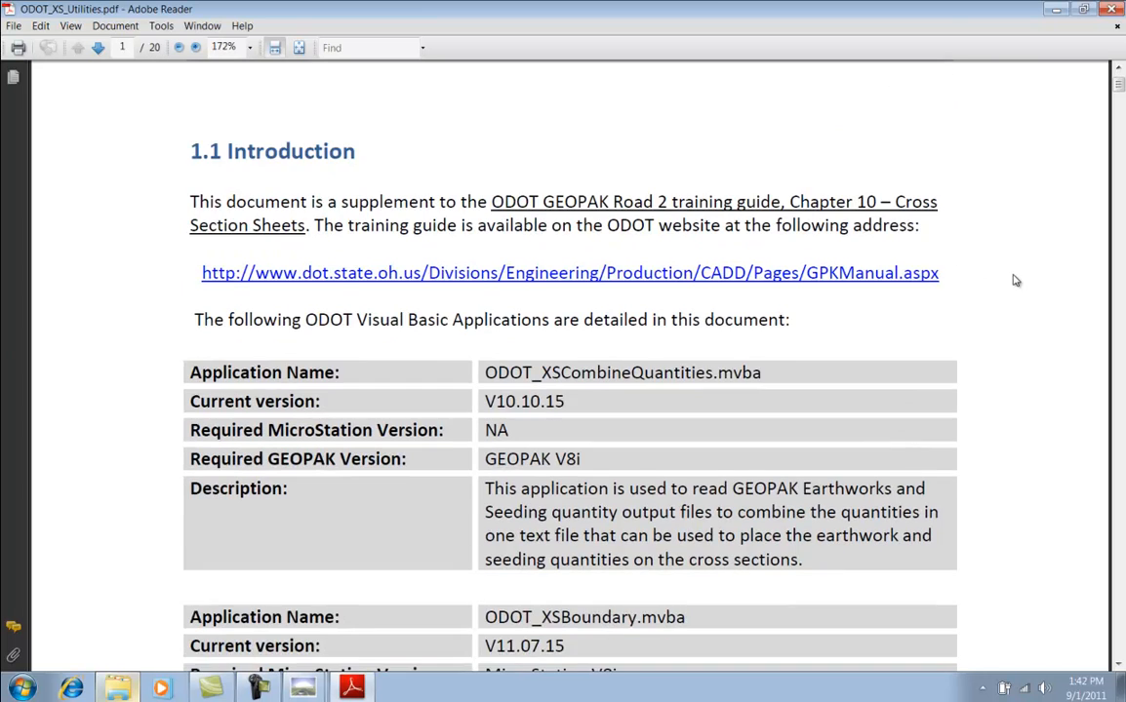
{"action": "scroll", "coordinate": [1014, 280], "scroll_direction": "down", "scroll_amount": 7}
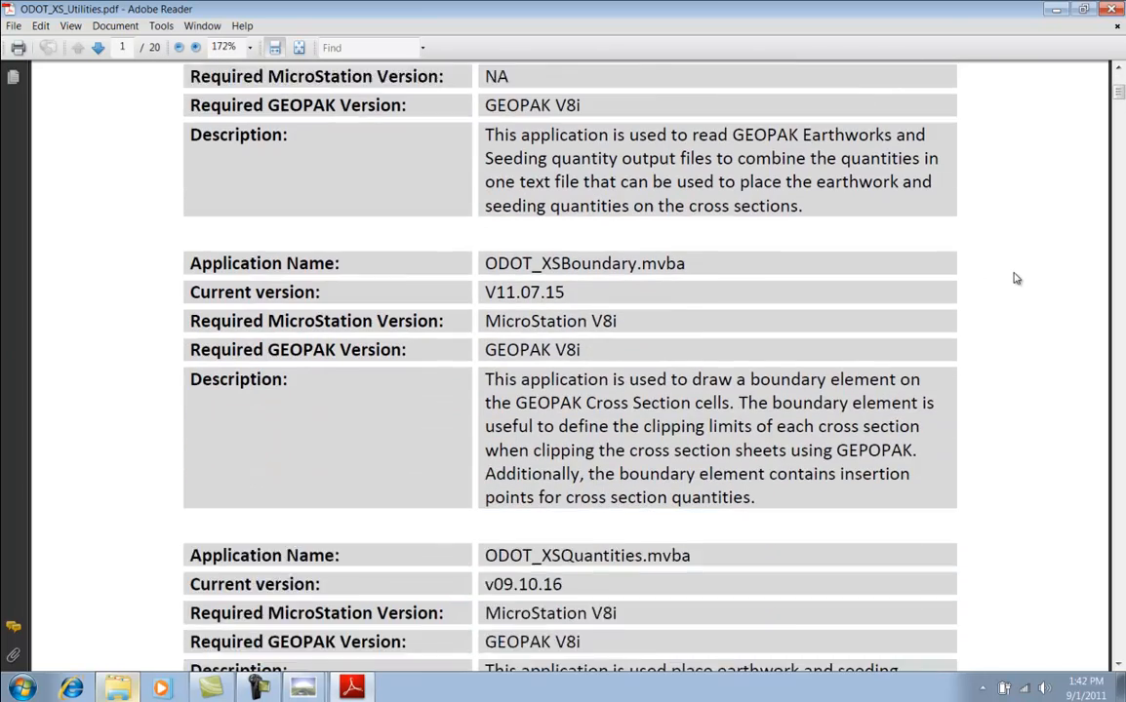
{"action": "scroll", "coordinate": [1015, 279], "scroll_direction": "down", "scroll_amount": 2}
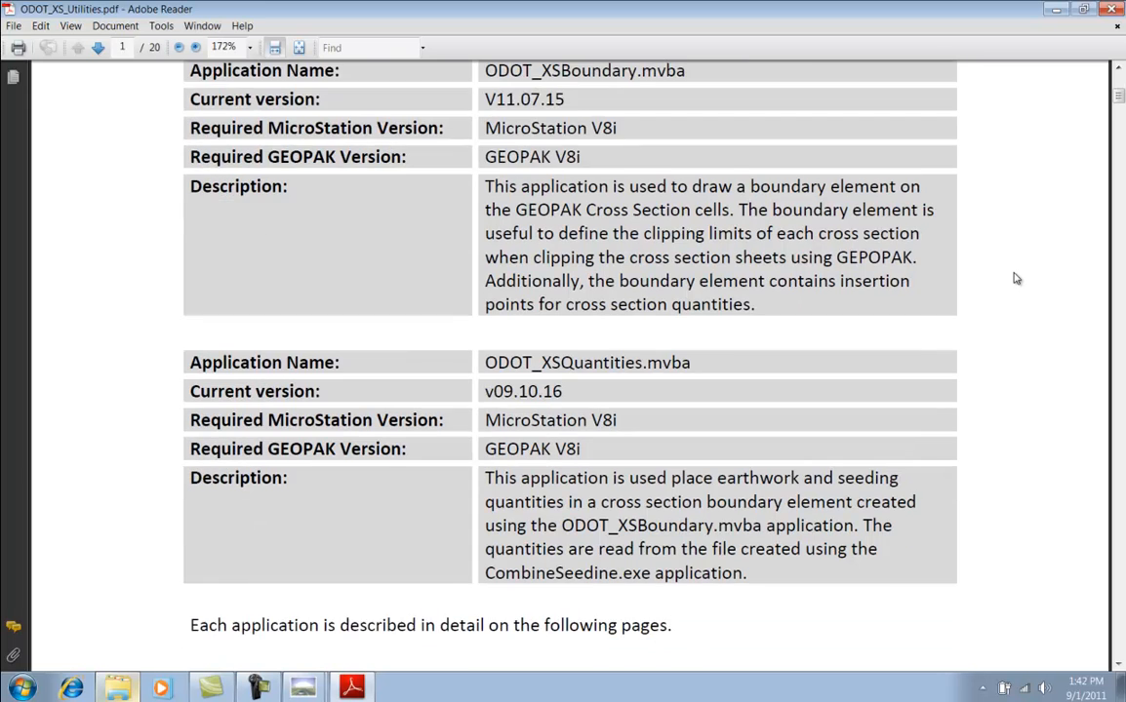
{"action": "scroll", "coordinate": [1015, 278], "scroll_direction": "down", "scroll_amount": 12}
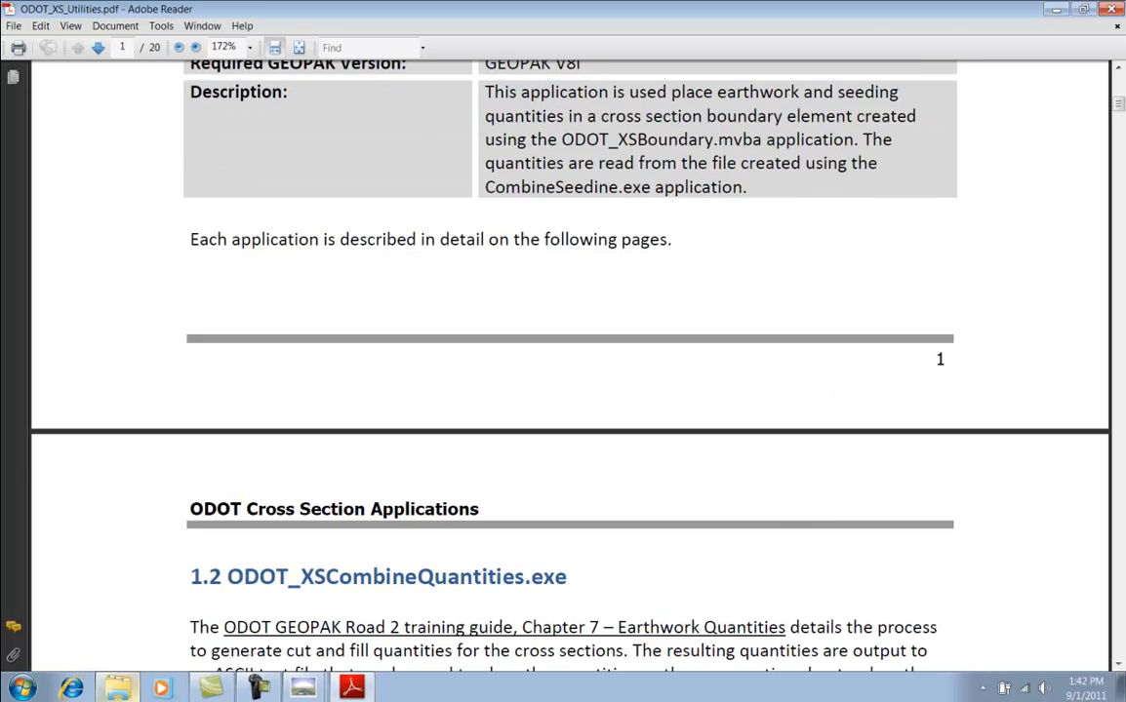
{"action": "scroll", "coordinate": [1060, 174], "scroll_direction": "down", "scroll_amount": 2}
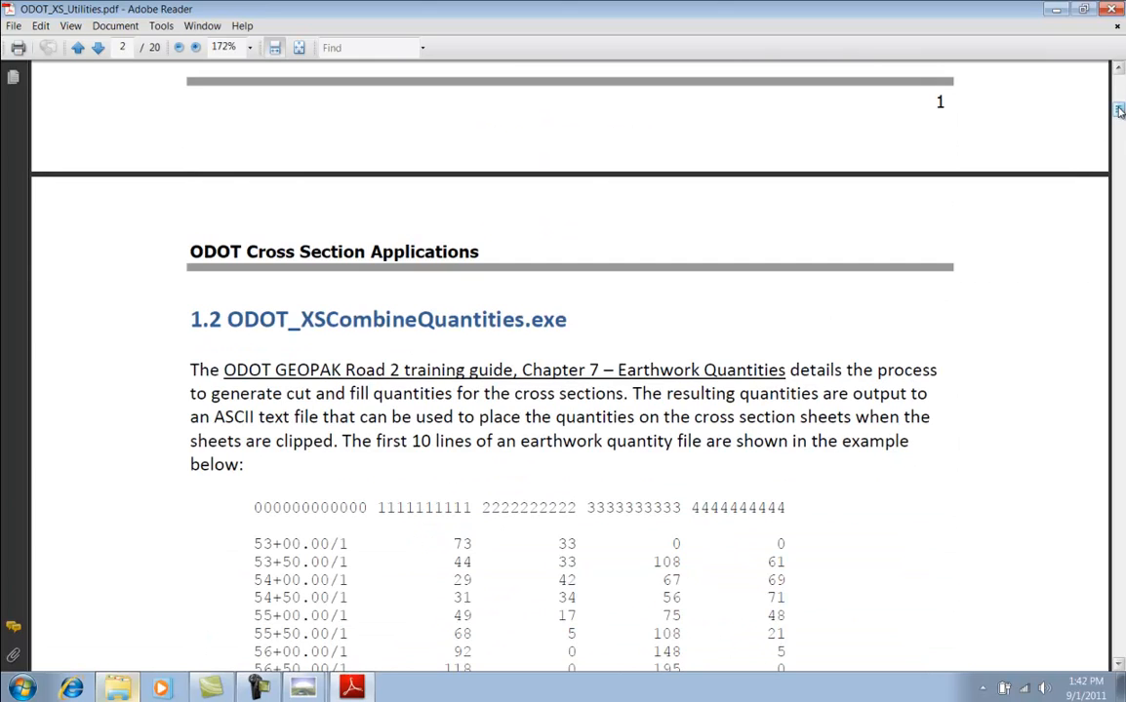
{"action": "left_click_drag", "start_coordinate": [1120, 113], "coordinate": [1111, 656]}
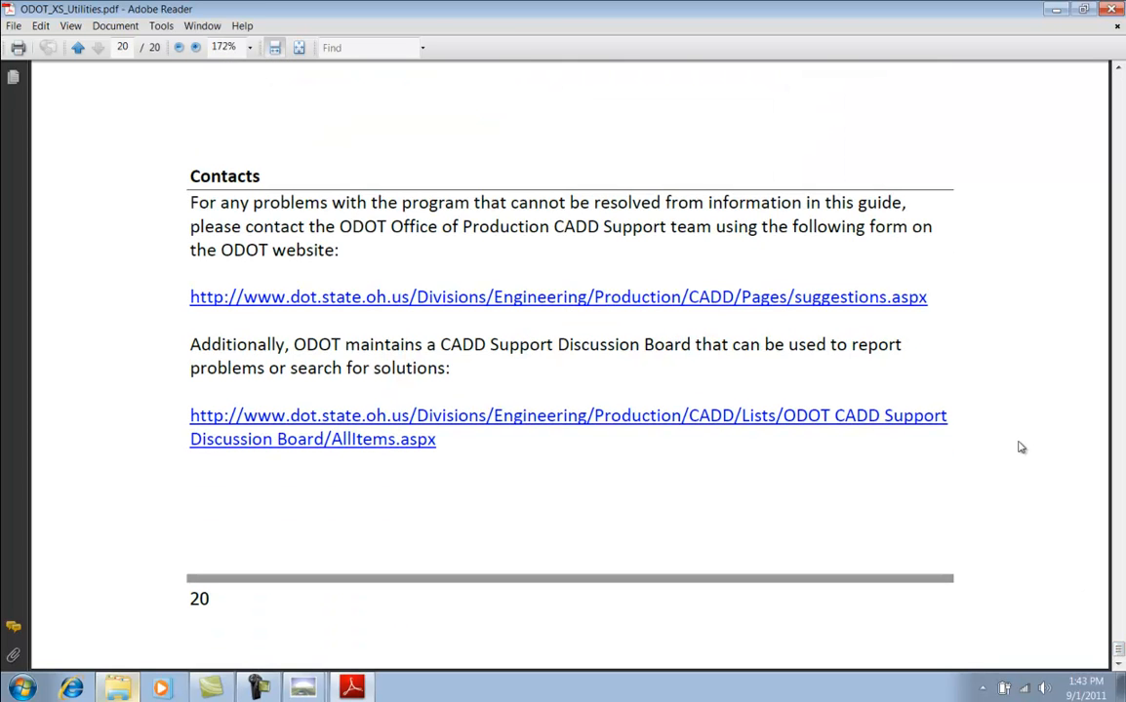